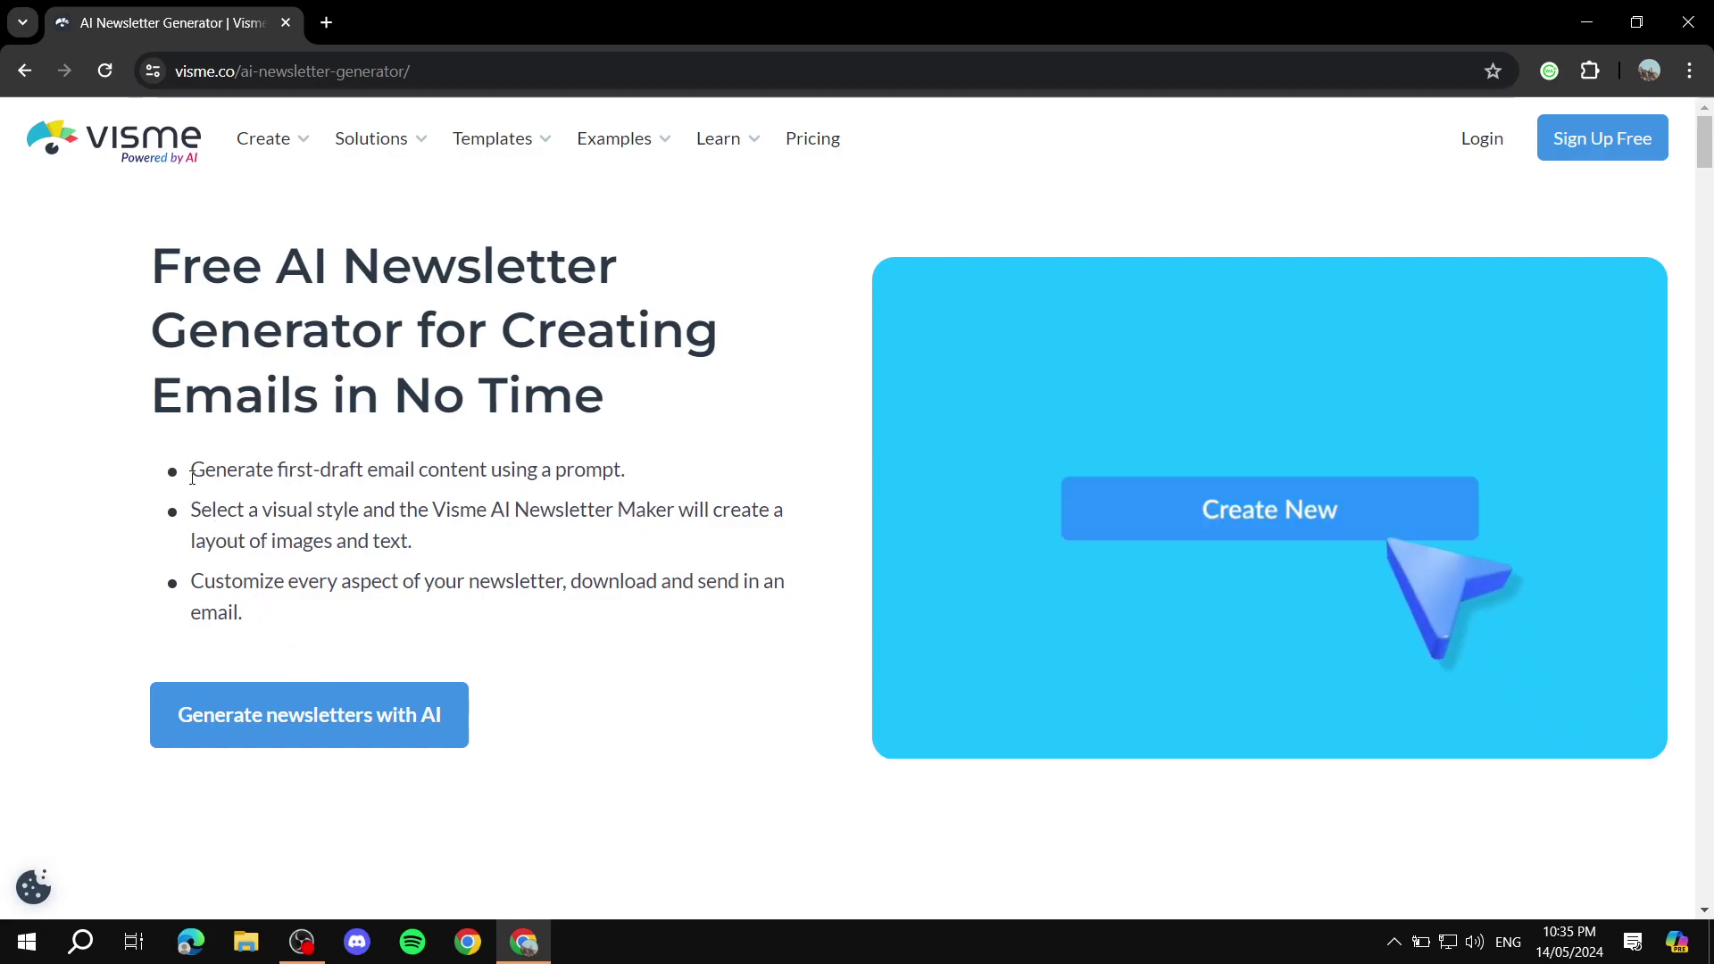
Review the newsletter generator's three feature bullets and scroll through the landing page.
{"action": "left_click_drag", "start_coordinate": [191, 471], "coordinate": [624, 470]}
{"action": "left_click_drag", "start_coordinate": [201, 512], "coordinate": [635, 511]}
{"action": "left_click", "coordinate": [398, 581]}
{"action": "left_click_drag", "start_coordinate": [189, 581], "coordinate": [758, 624]}
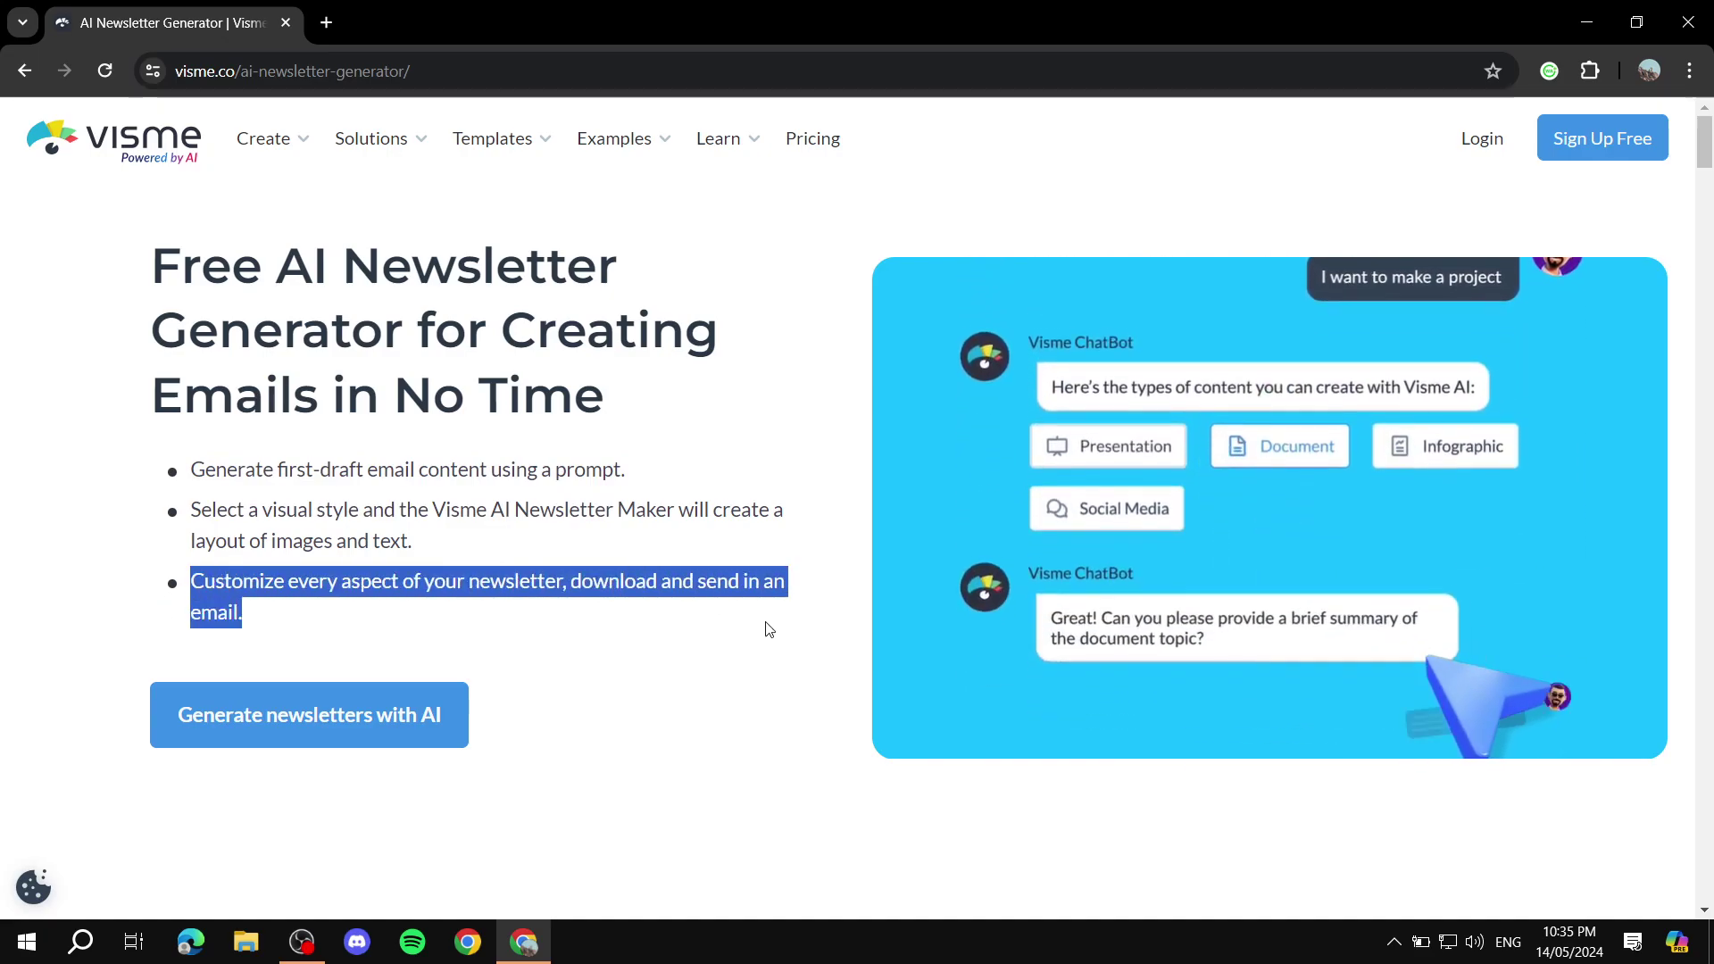
{"action": "left_click", "coordinate": [688, 696]}
{"action": "scroll", "coordinate": [688, 698], "scroll_direction": "down", "scroll_amount": 6}
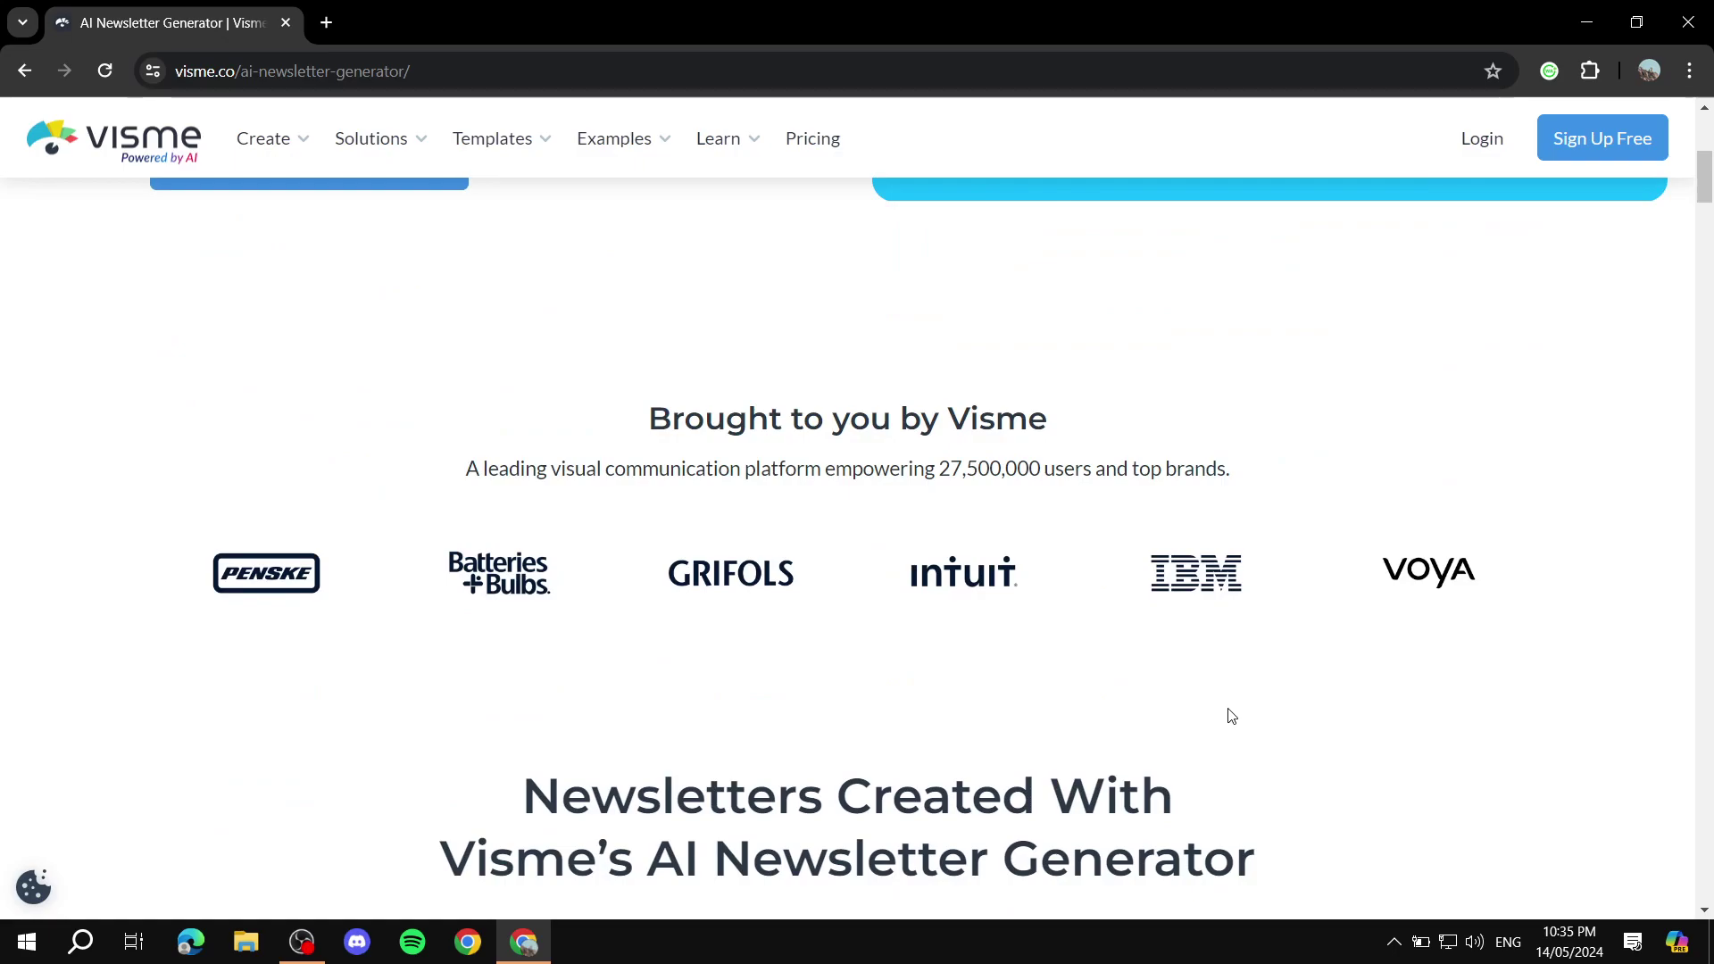
{"action": "scroll", "coordinate": [1228, 711], "scroll_direction": "down", "scroll_amount": 9}
{"action": "scroll", "coordinate": [1167, 714], "scroll_direction": "up", "scroll_amount": 9}
{"action": "scroll", "coordinate": [902, 731], "scroll_direction": "down", "scroll_amount": 5}
{"action": "scroll", "coordinate": [948, 567], "scroll_direction": "down", "scroll_amount": 2}
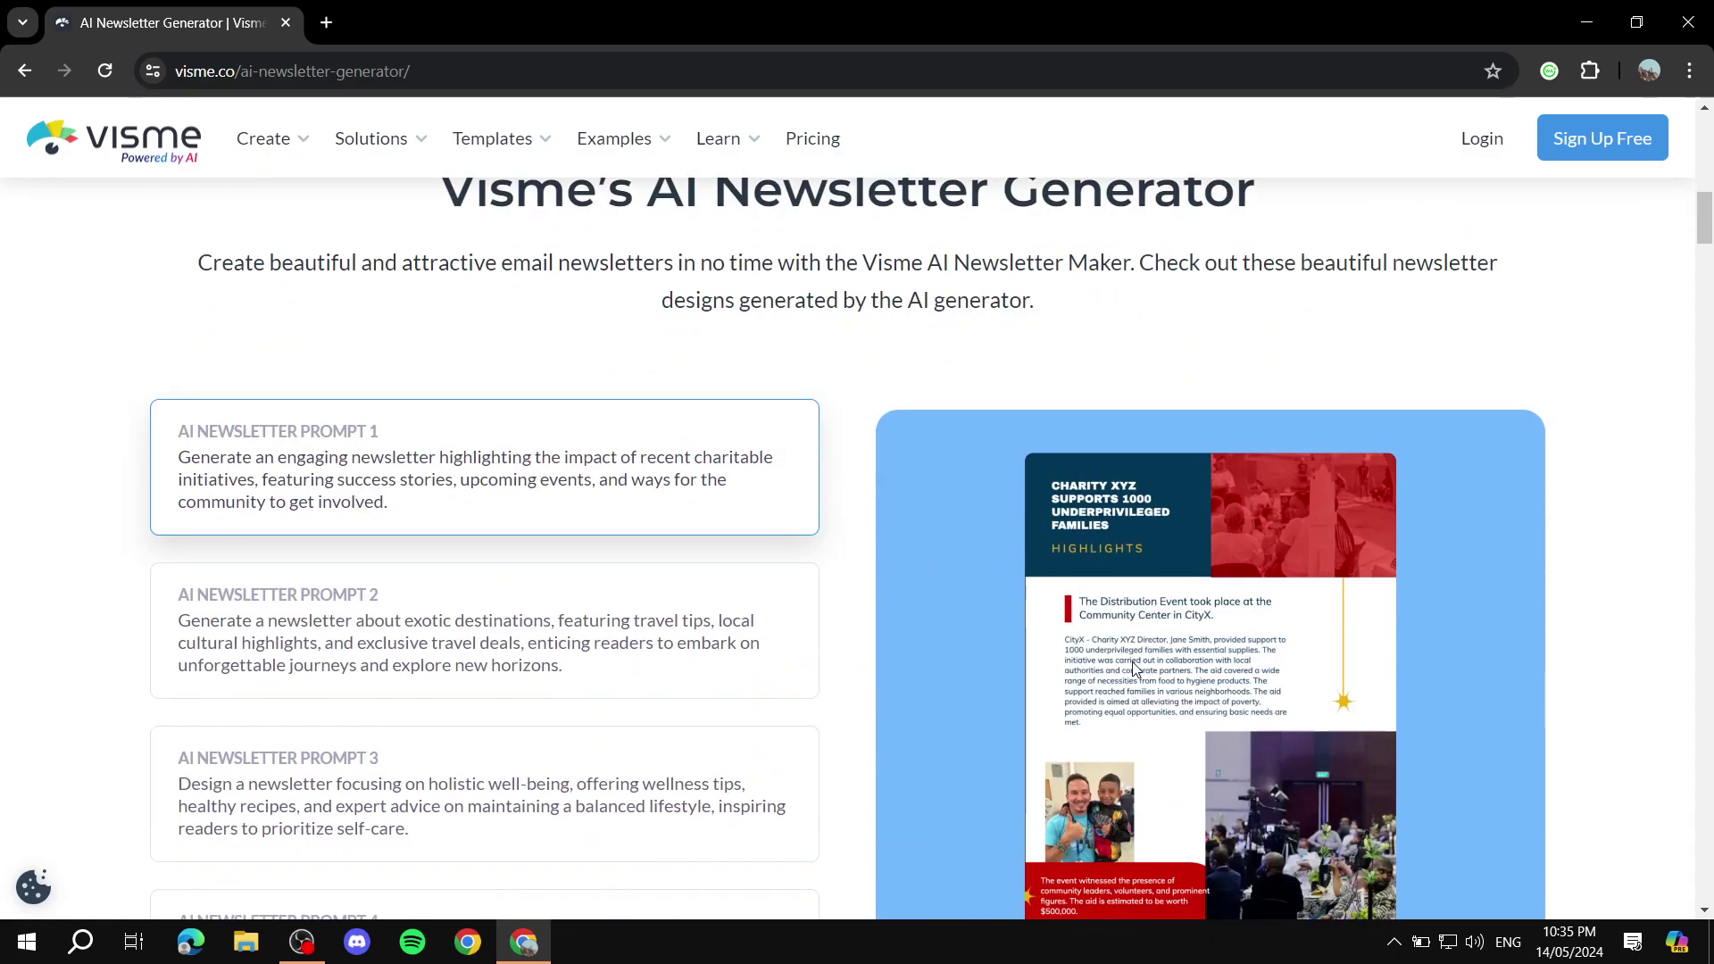
{"action": "scroll", "coordinate": [1031, 727], "scroll_direction": "up", "scroll_amount": 13}
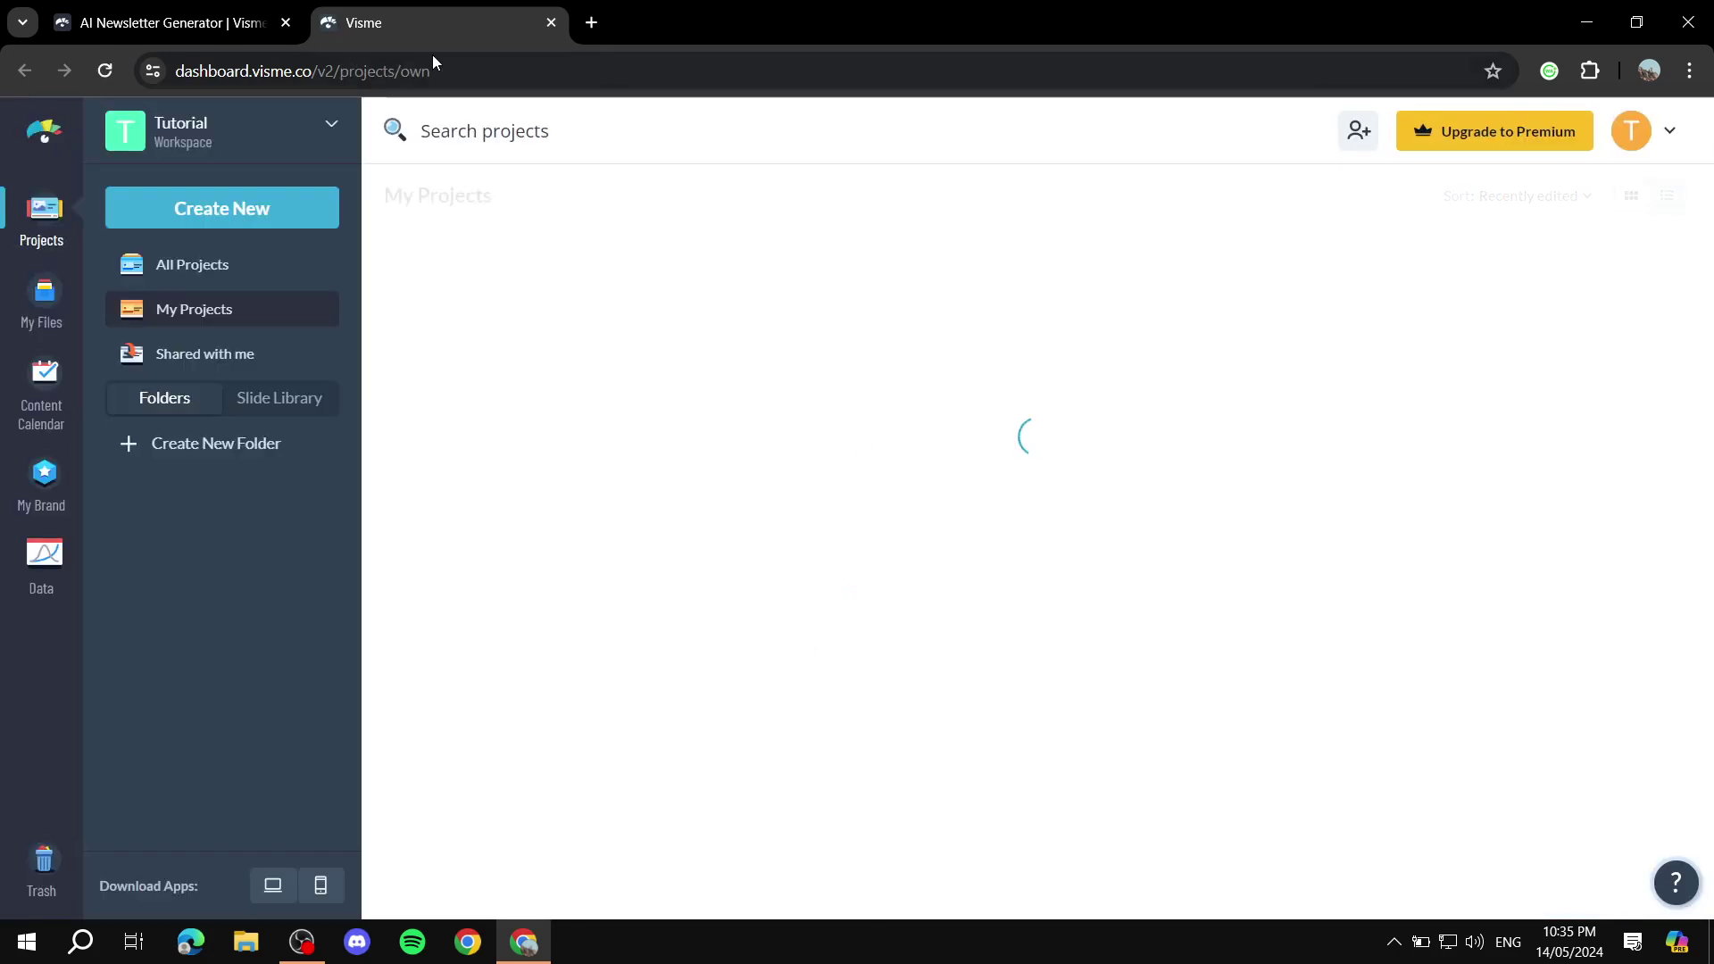
Close the generator tab and start a new project with Create New > Generate with AI.
{"action": "left_click", "coordinate": [286, 24]}
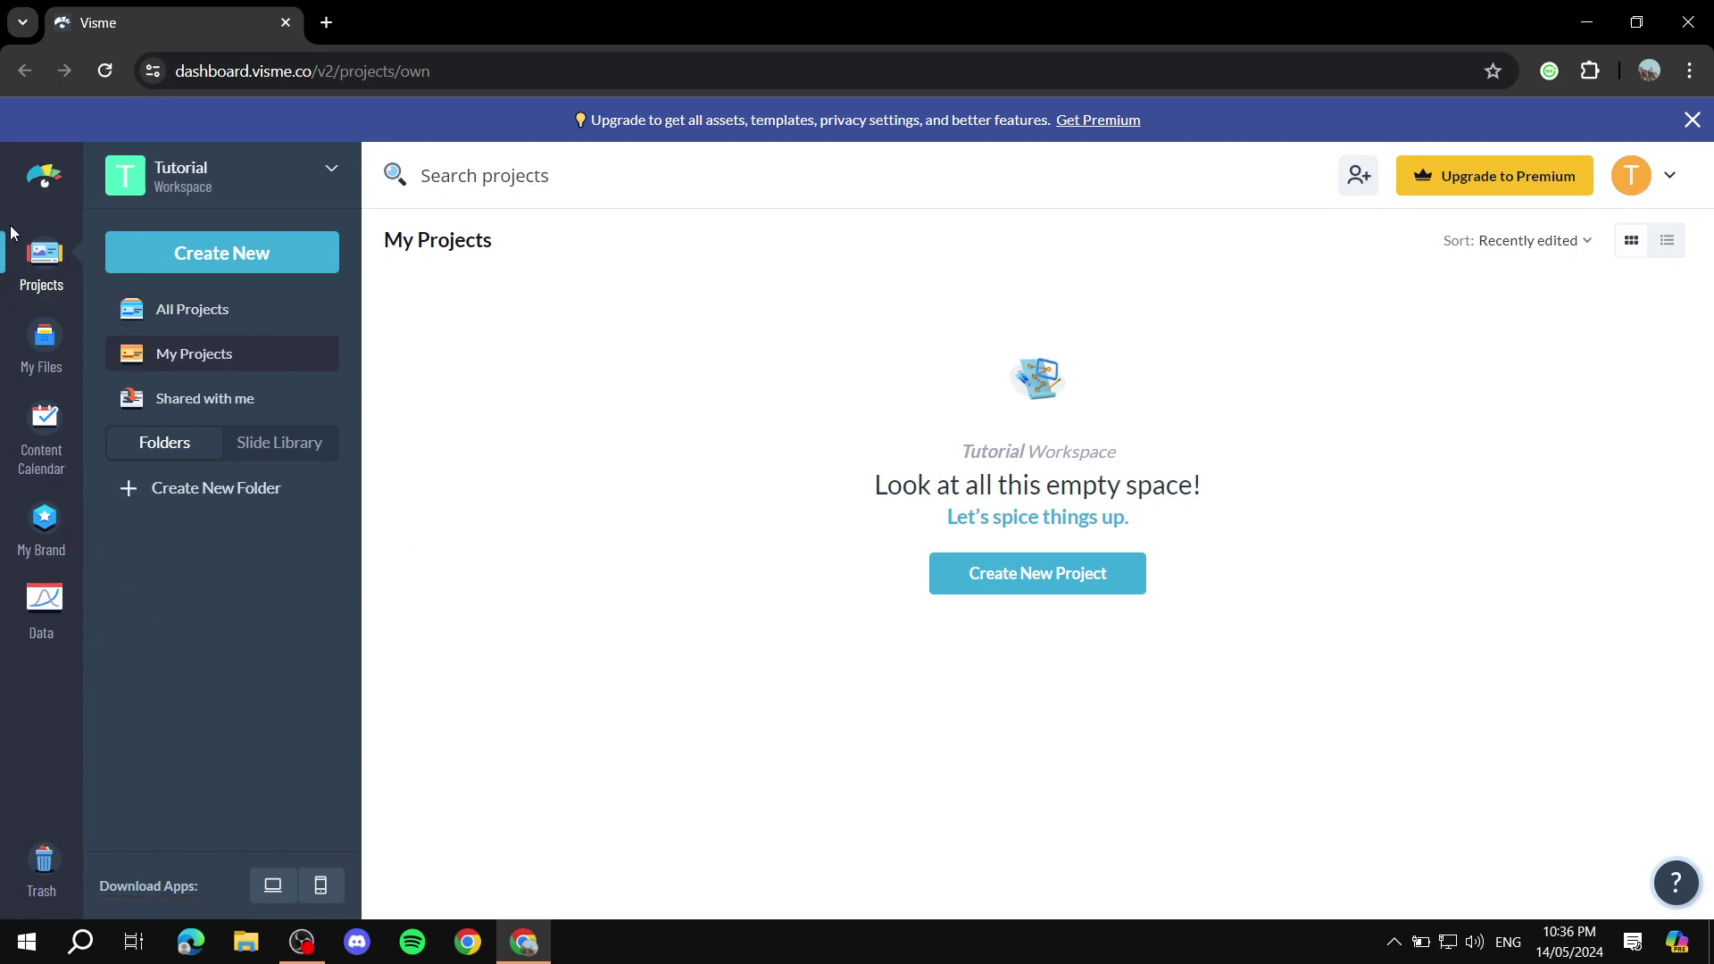
{"action": "left_click", "coordinate": [36, 279]}
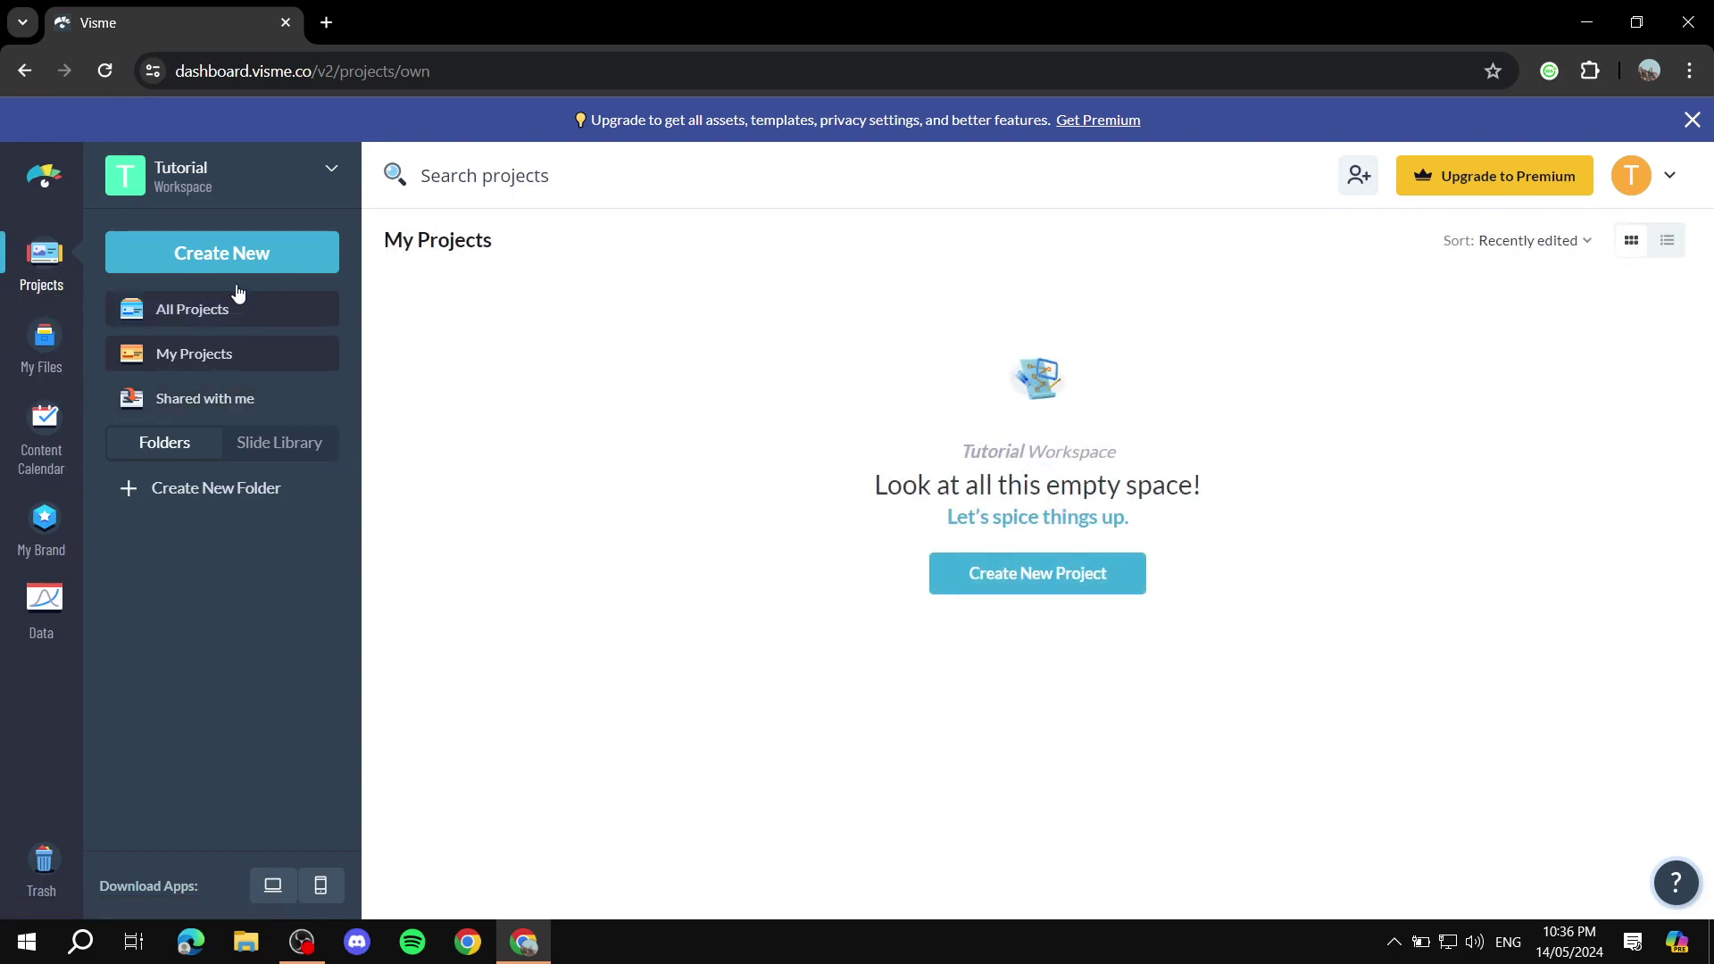
{"action": "left_click", "coordinate": [247, 258]}
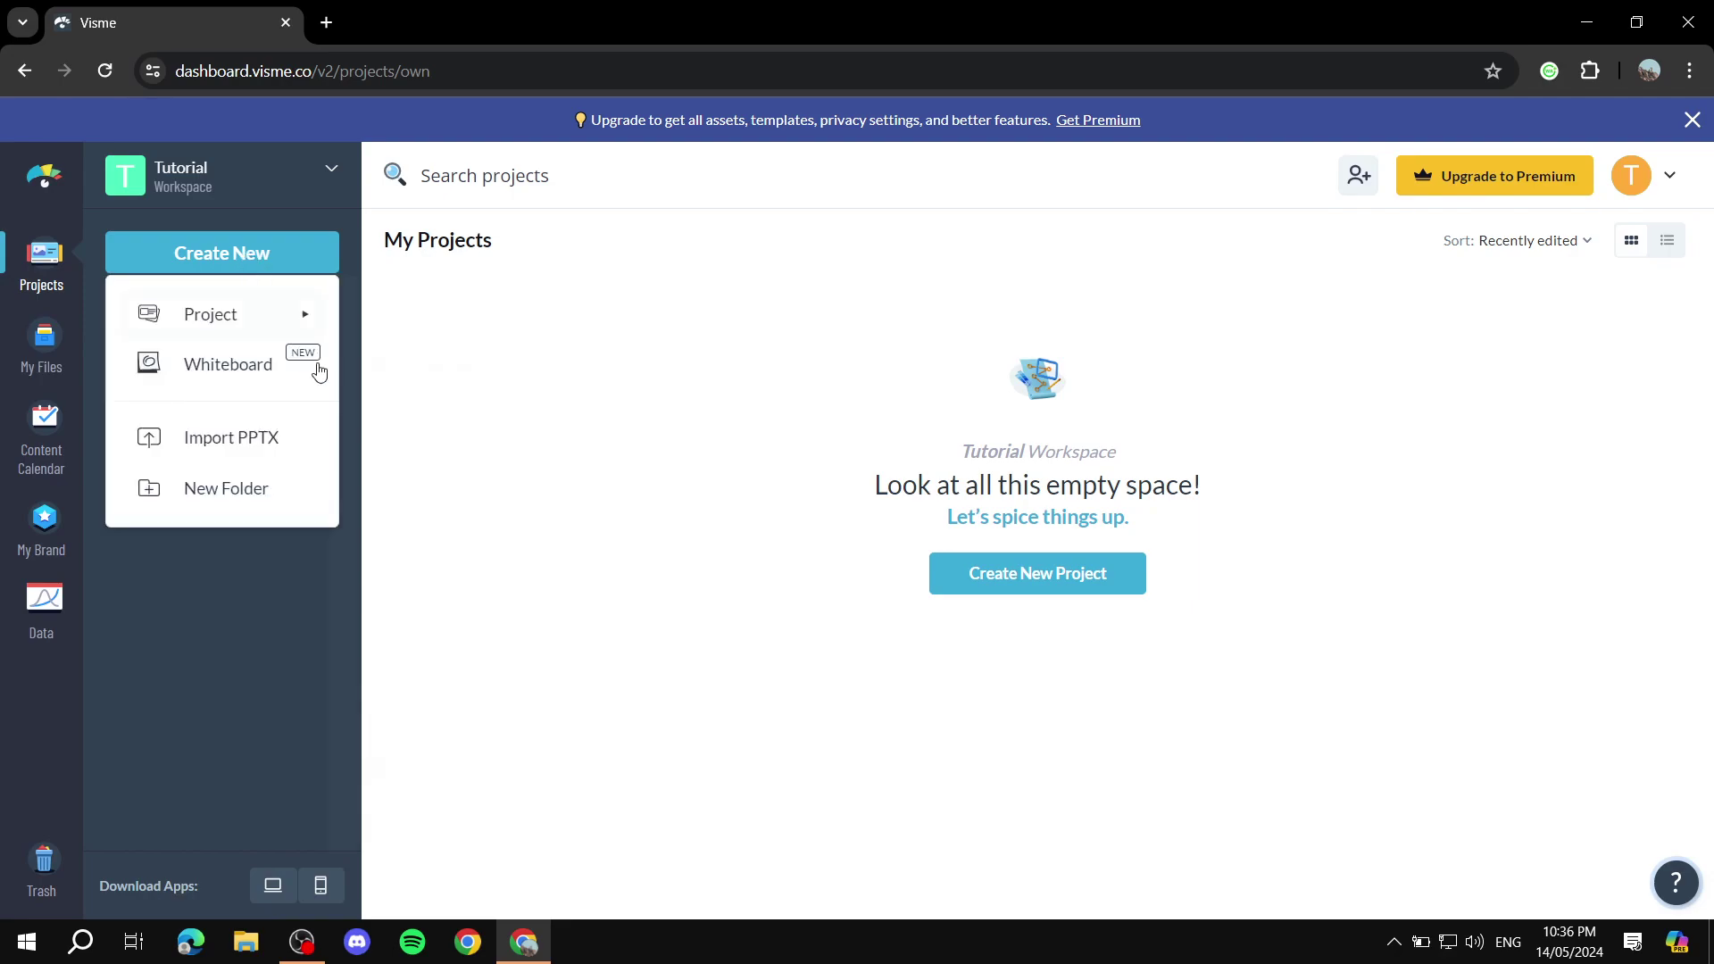
{"action": "mouse_move", "coordinate": [283, 314]}
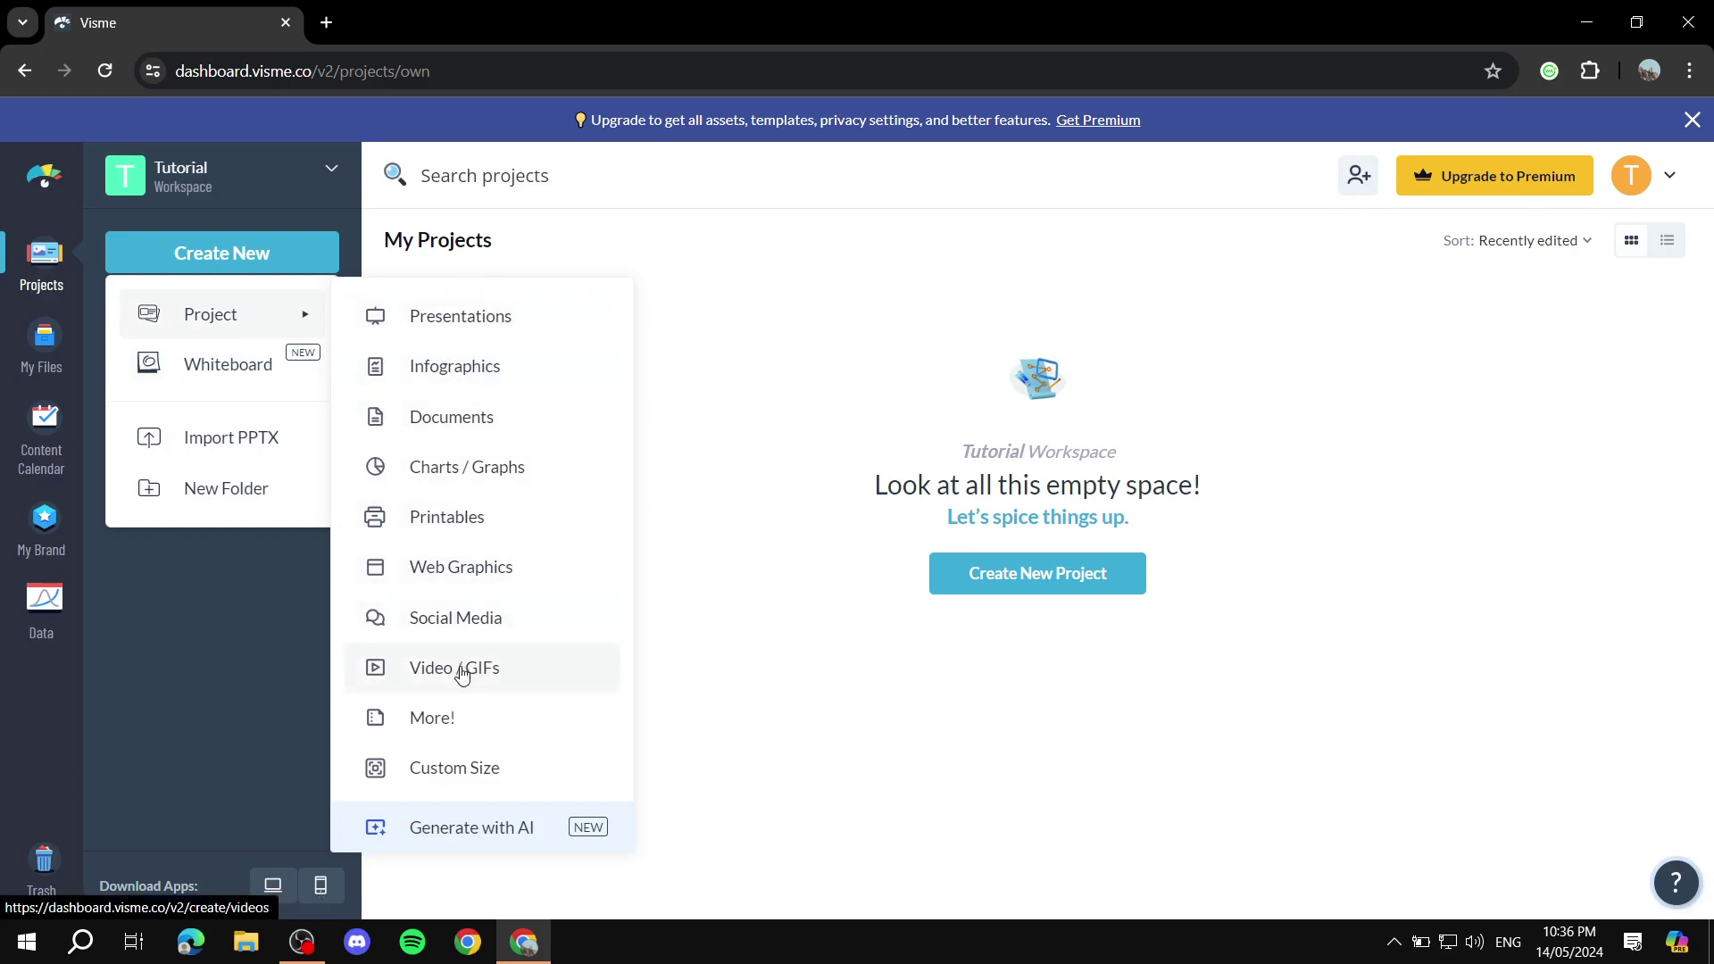
{"action": "left_click", "coordinate": [476, 837]}
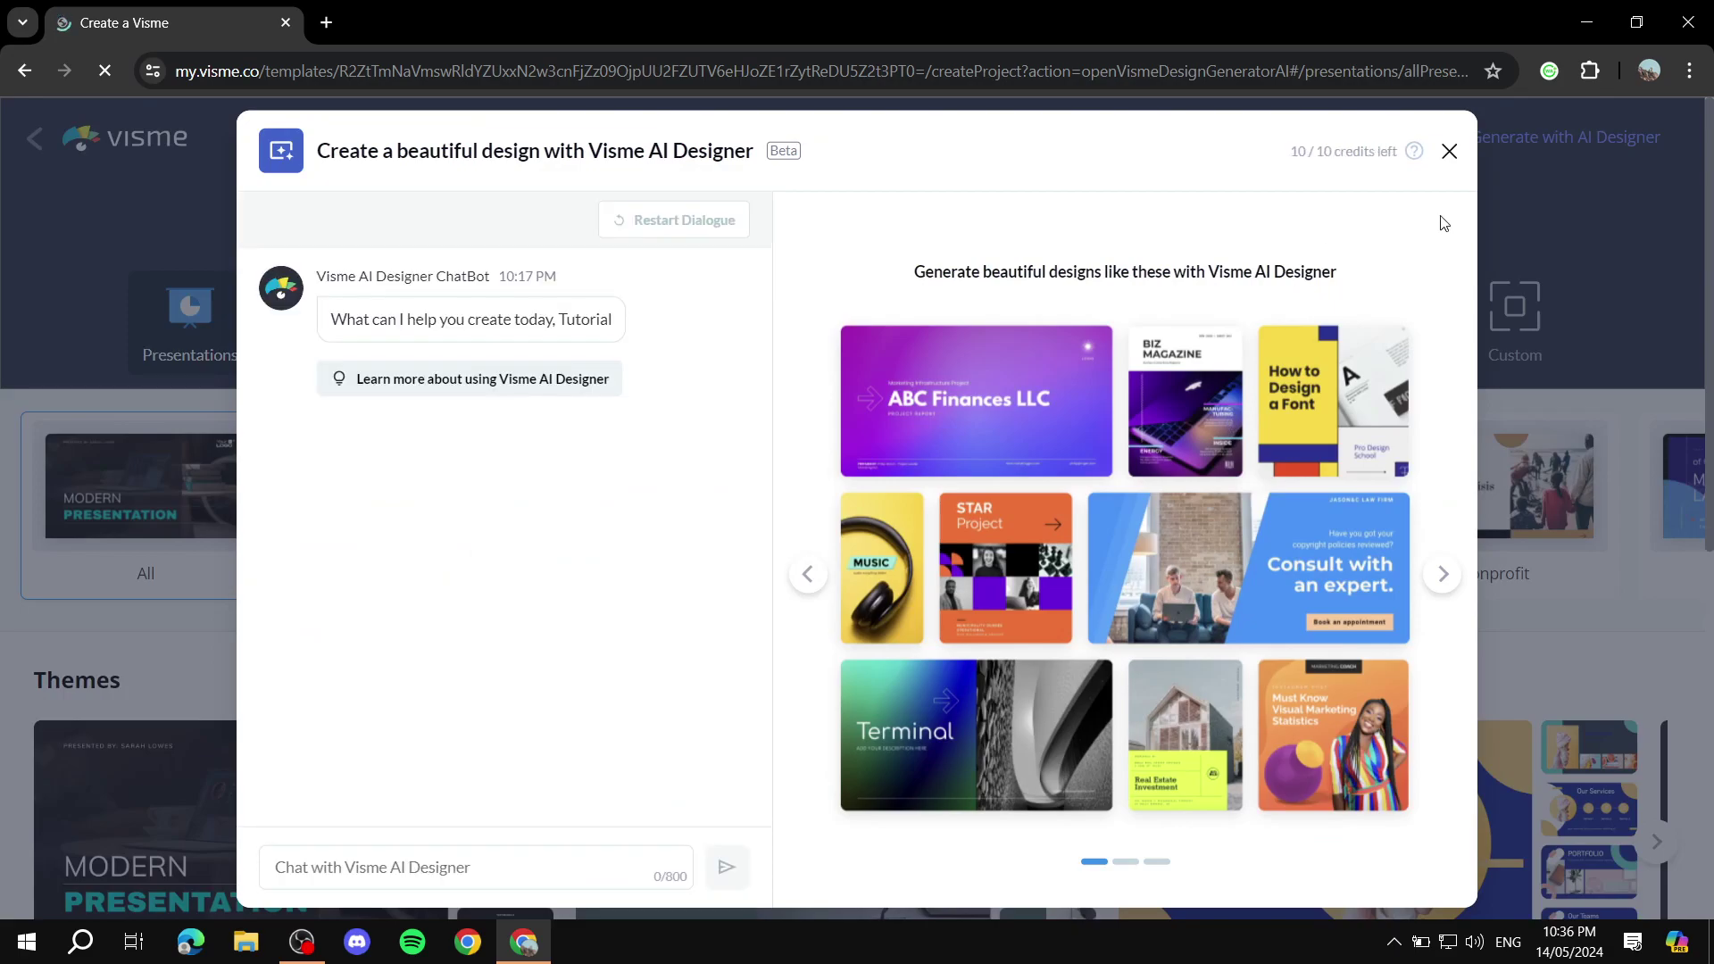
Dismiss the AI Designer chat and search the templates for 'Newsletter' to show newsletter documents.
{"action": "left_click", "coordinate": [1448, 151]}
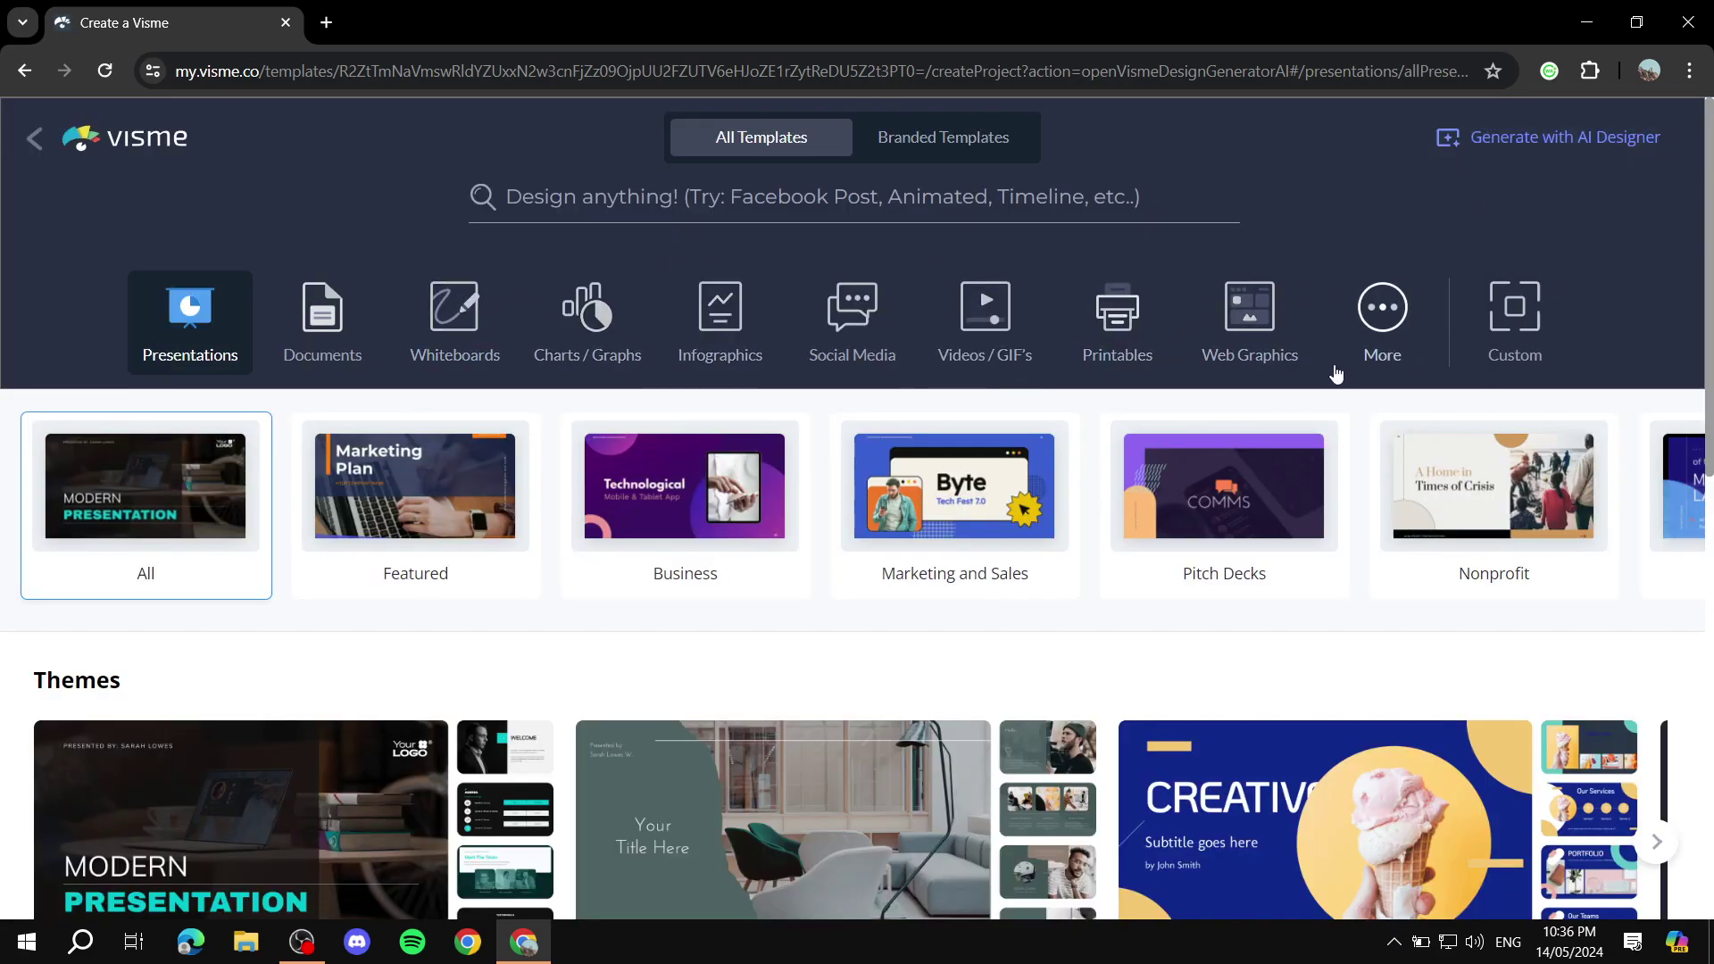
{"action": "left_click", "coordinate": [957, 203]}
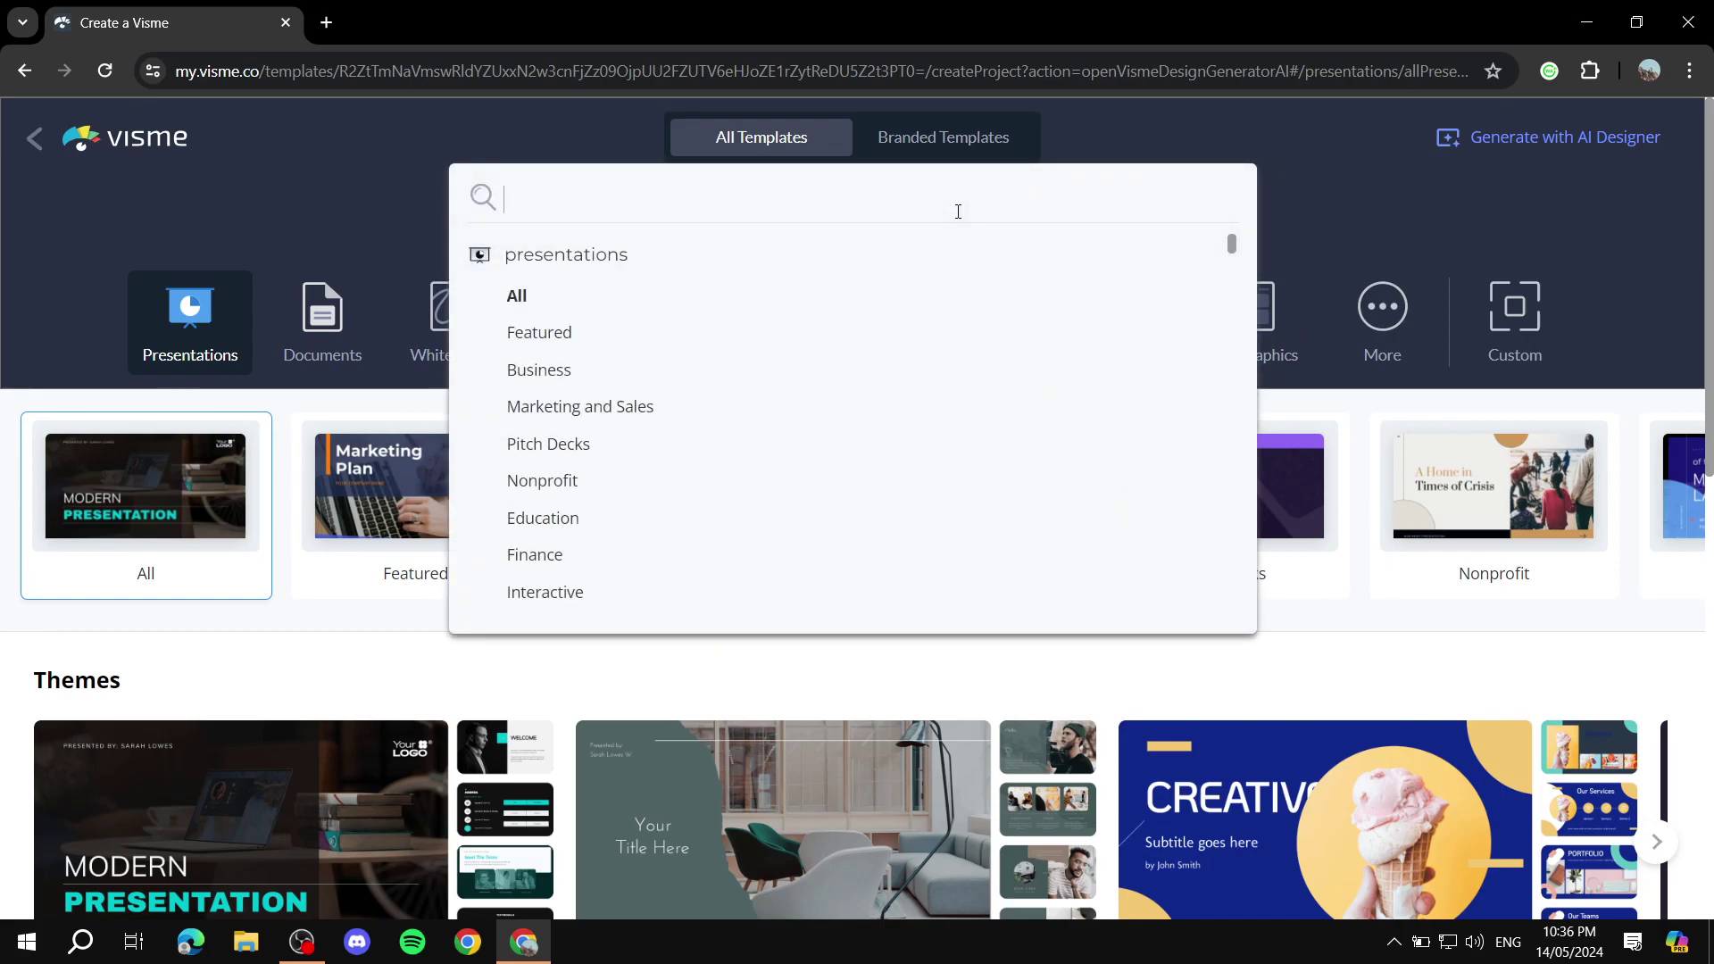
{"action": "type", "text": "Newsl"}
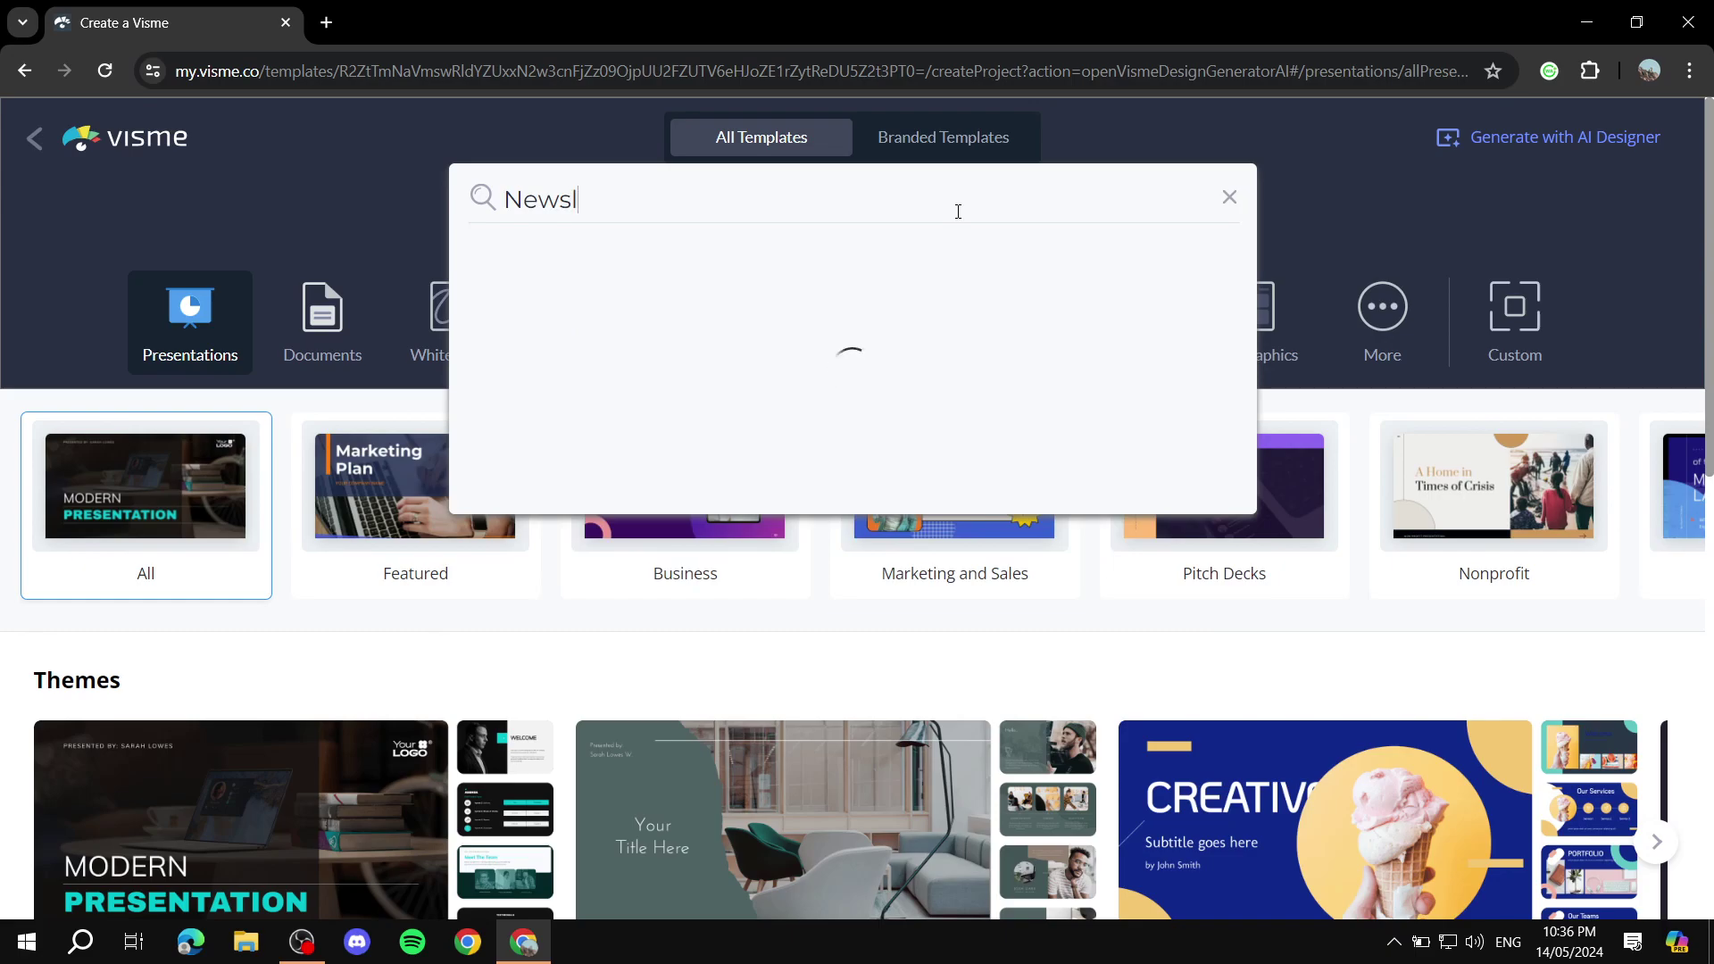
{"action": "type", "text": "etter"}
{"action": "left_click", "coordinate": [580, 291]}
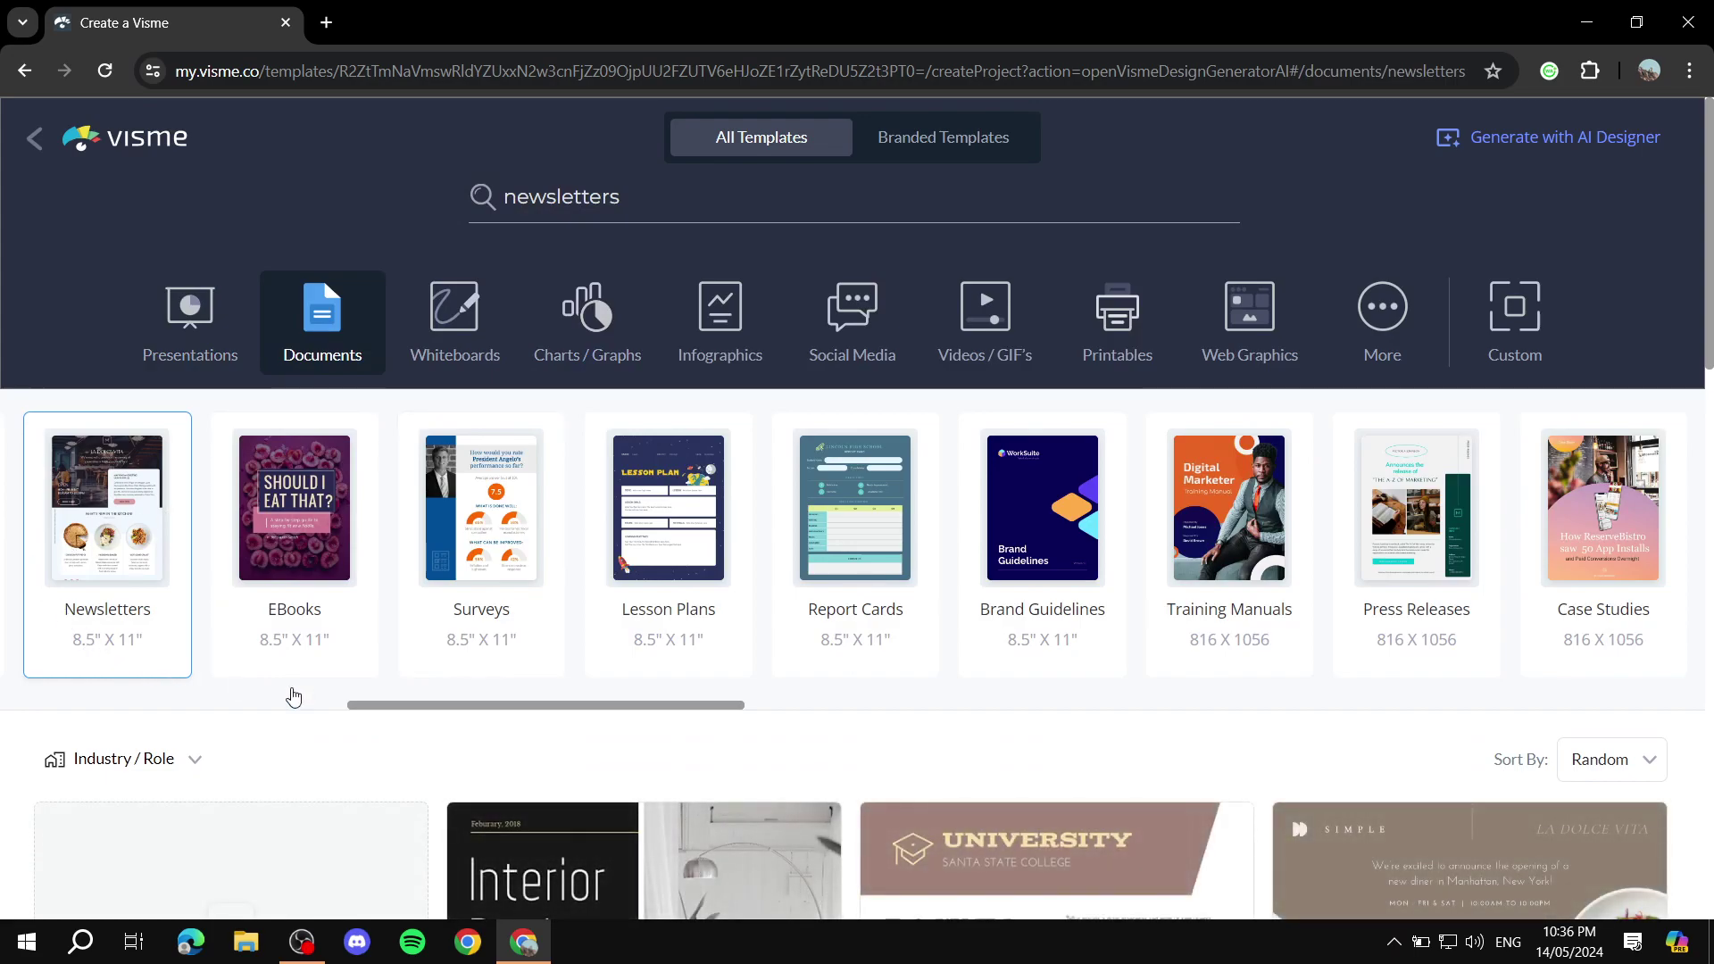
{"action": "scroll", "coordinate": [291, 693], "scroll_direction": "down", "scroll_amount": 1}
{"action": "scroll", "coordinate": [516, 674], "scroll_direction": "down", "scroll_amount": 3}
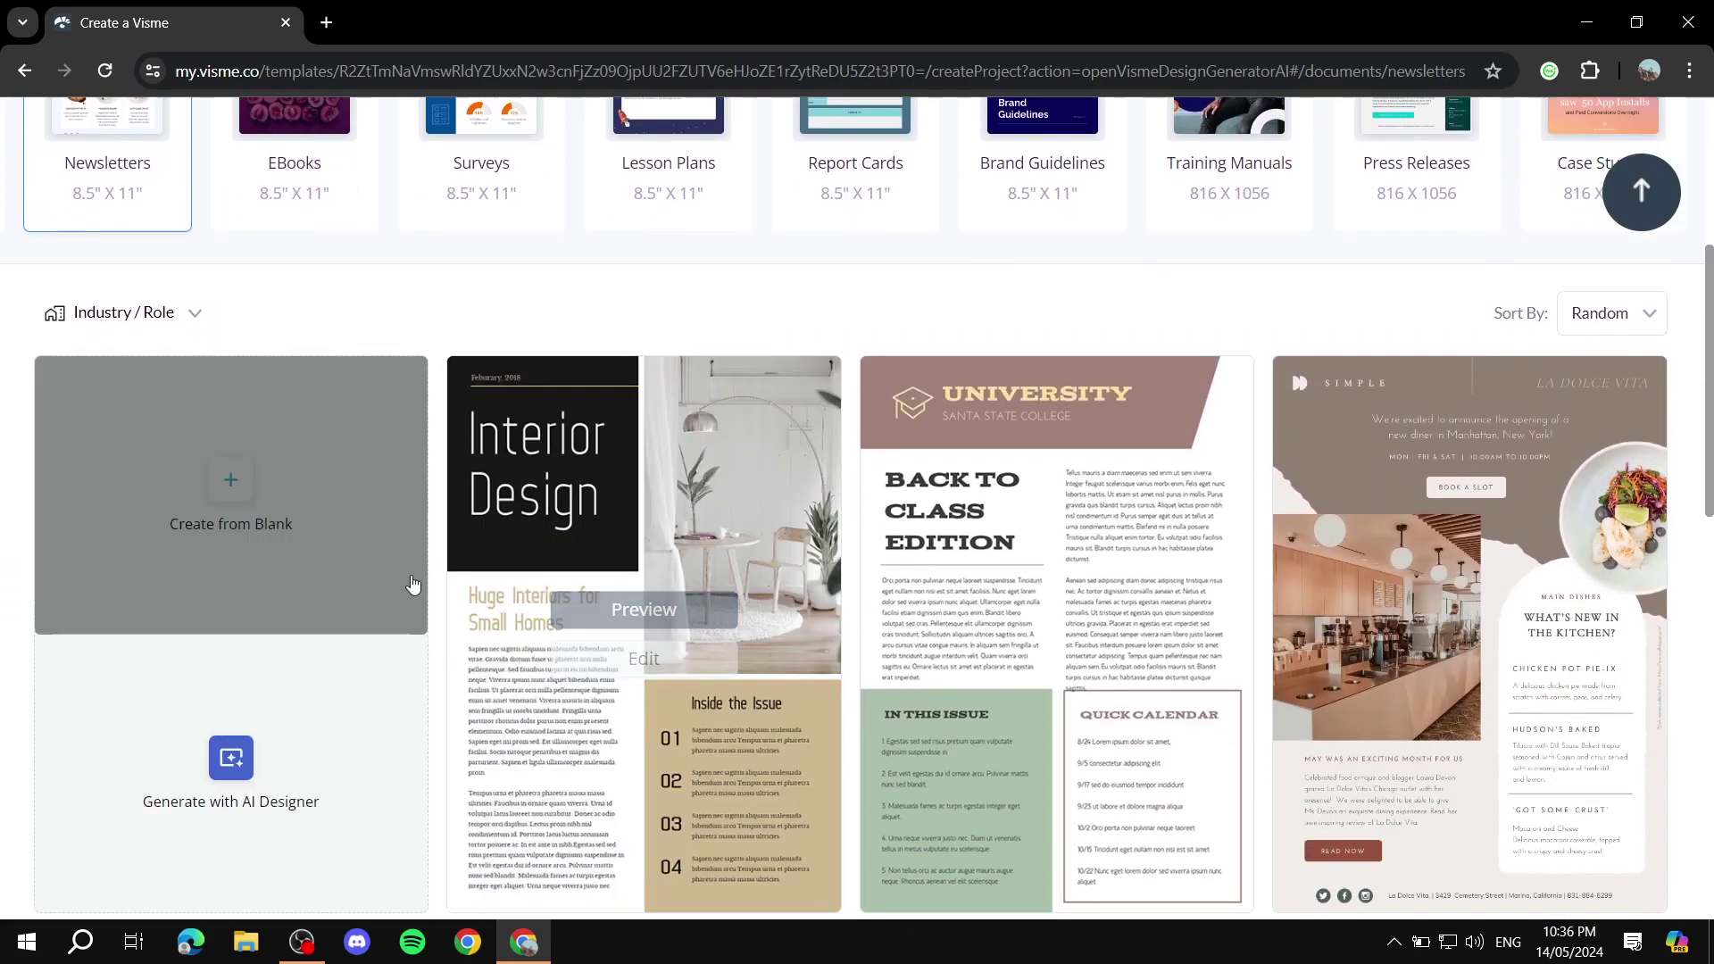
{"action": "mouse_move", "coordinate": [916, 671]}
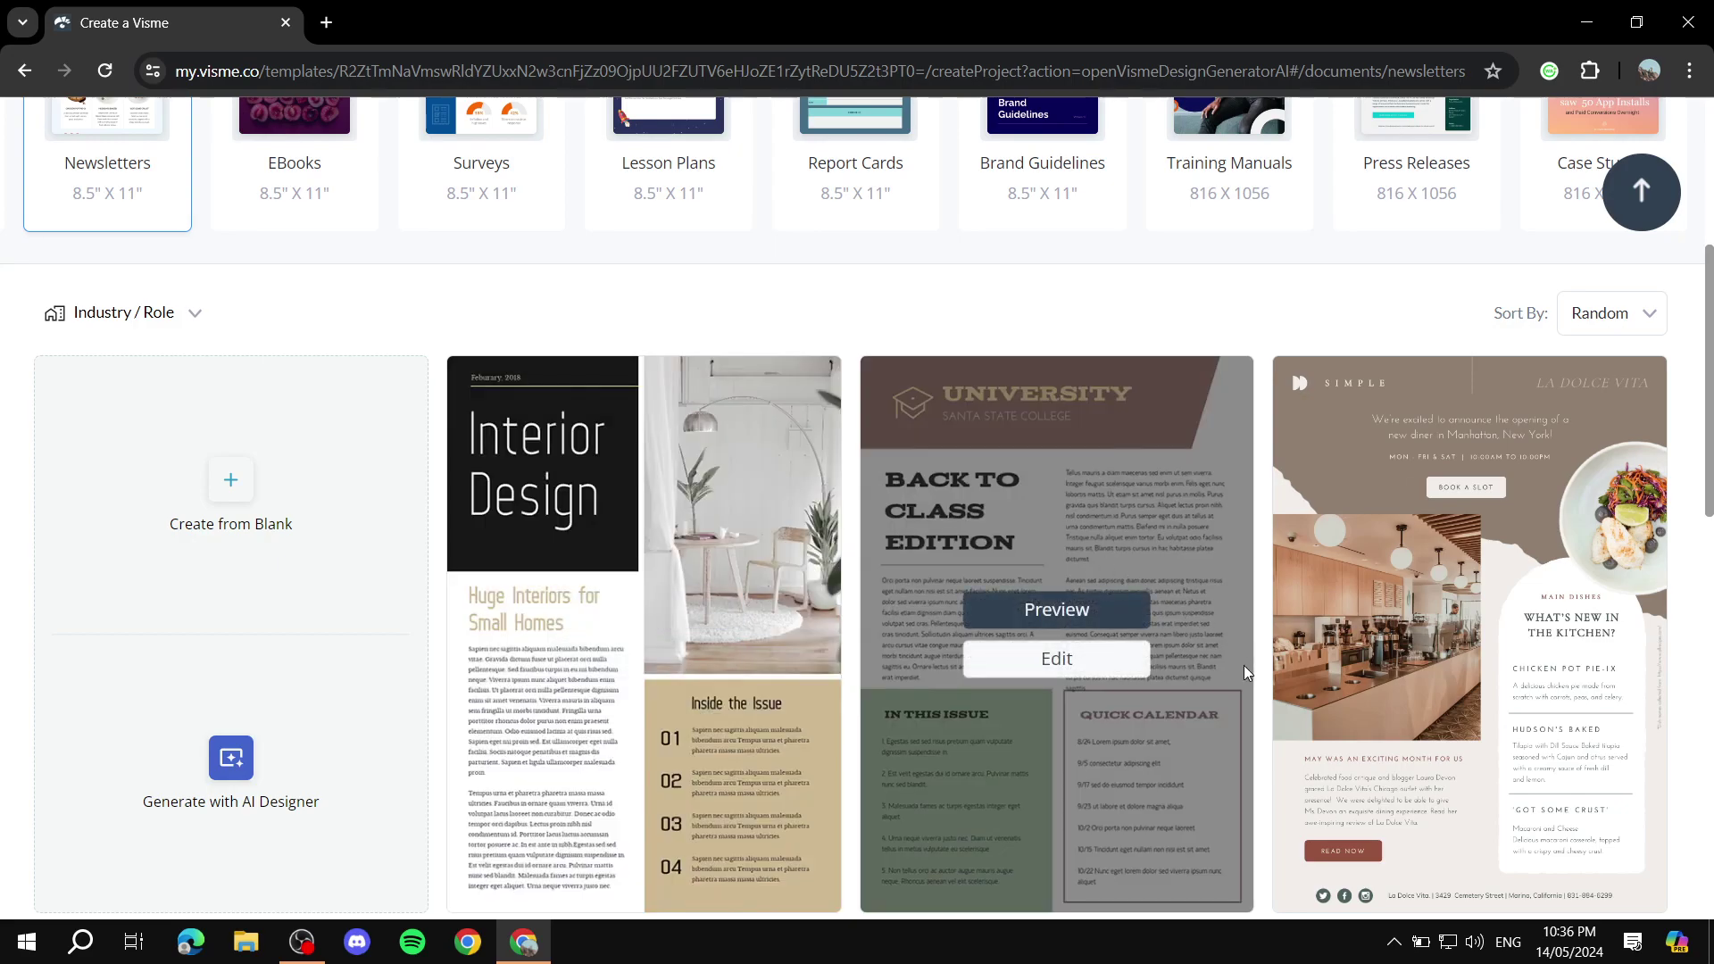
{"action": "scroll", "coordinate": [986, 666], "scroll_direction": "up", "scroll_amount": 4}
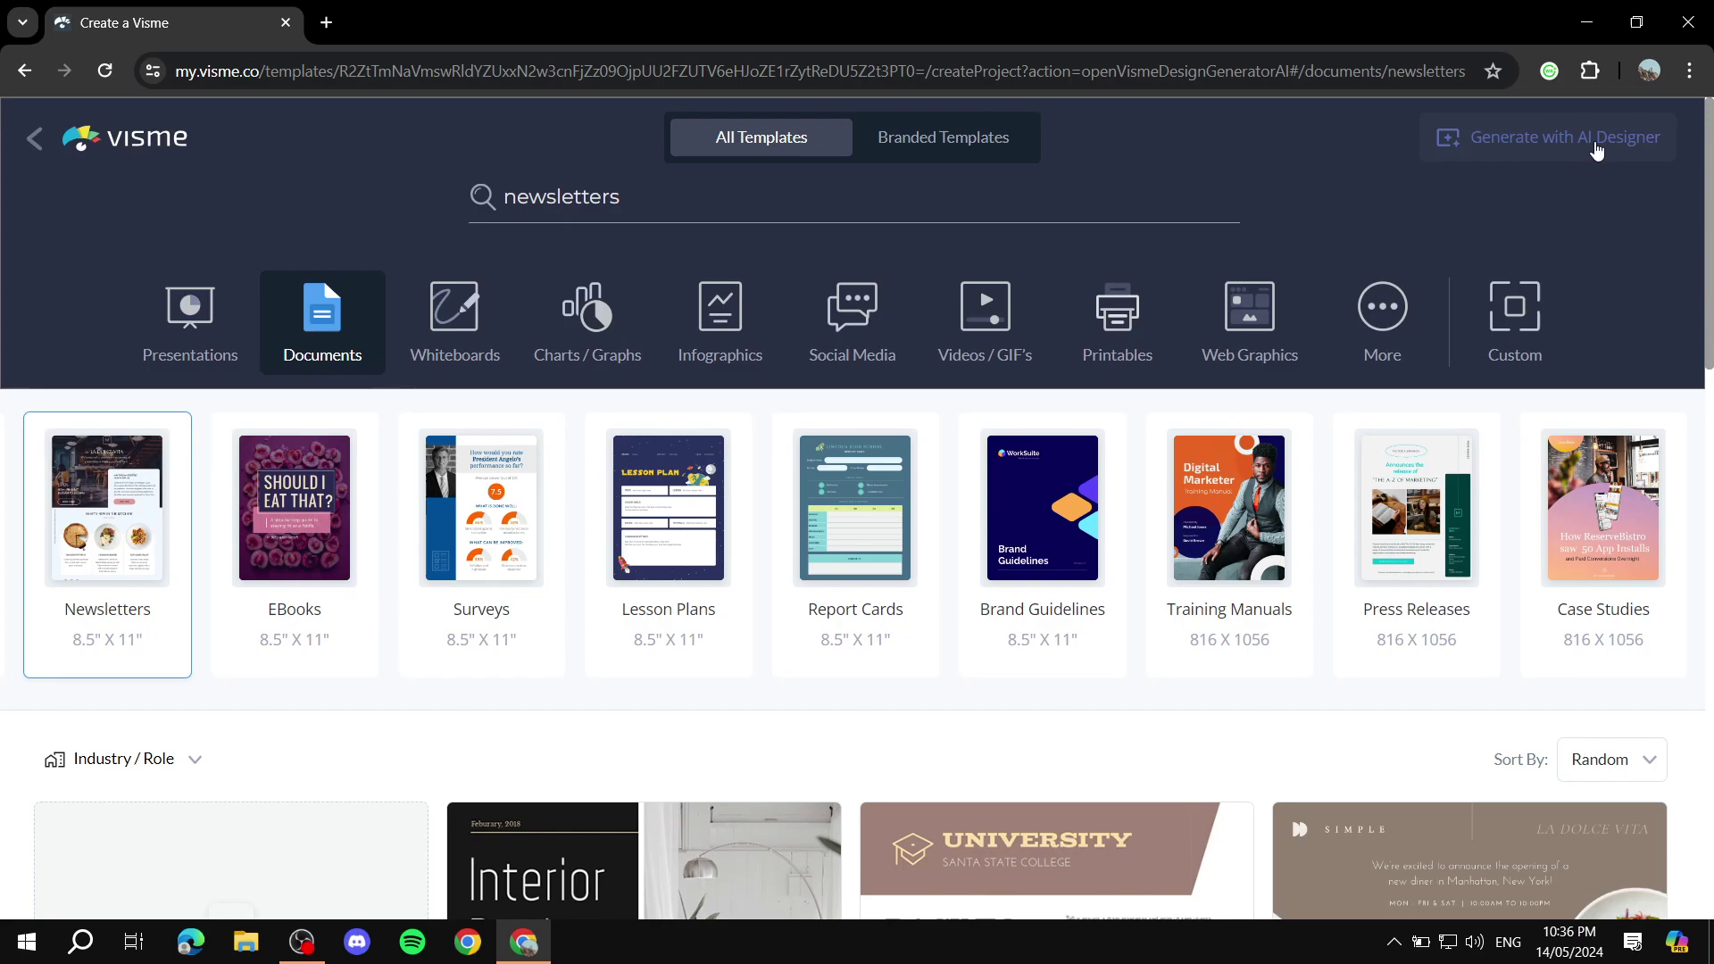
{"action": "left_click", "coordinate": [1595, 148]}
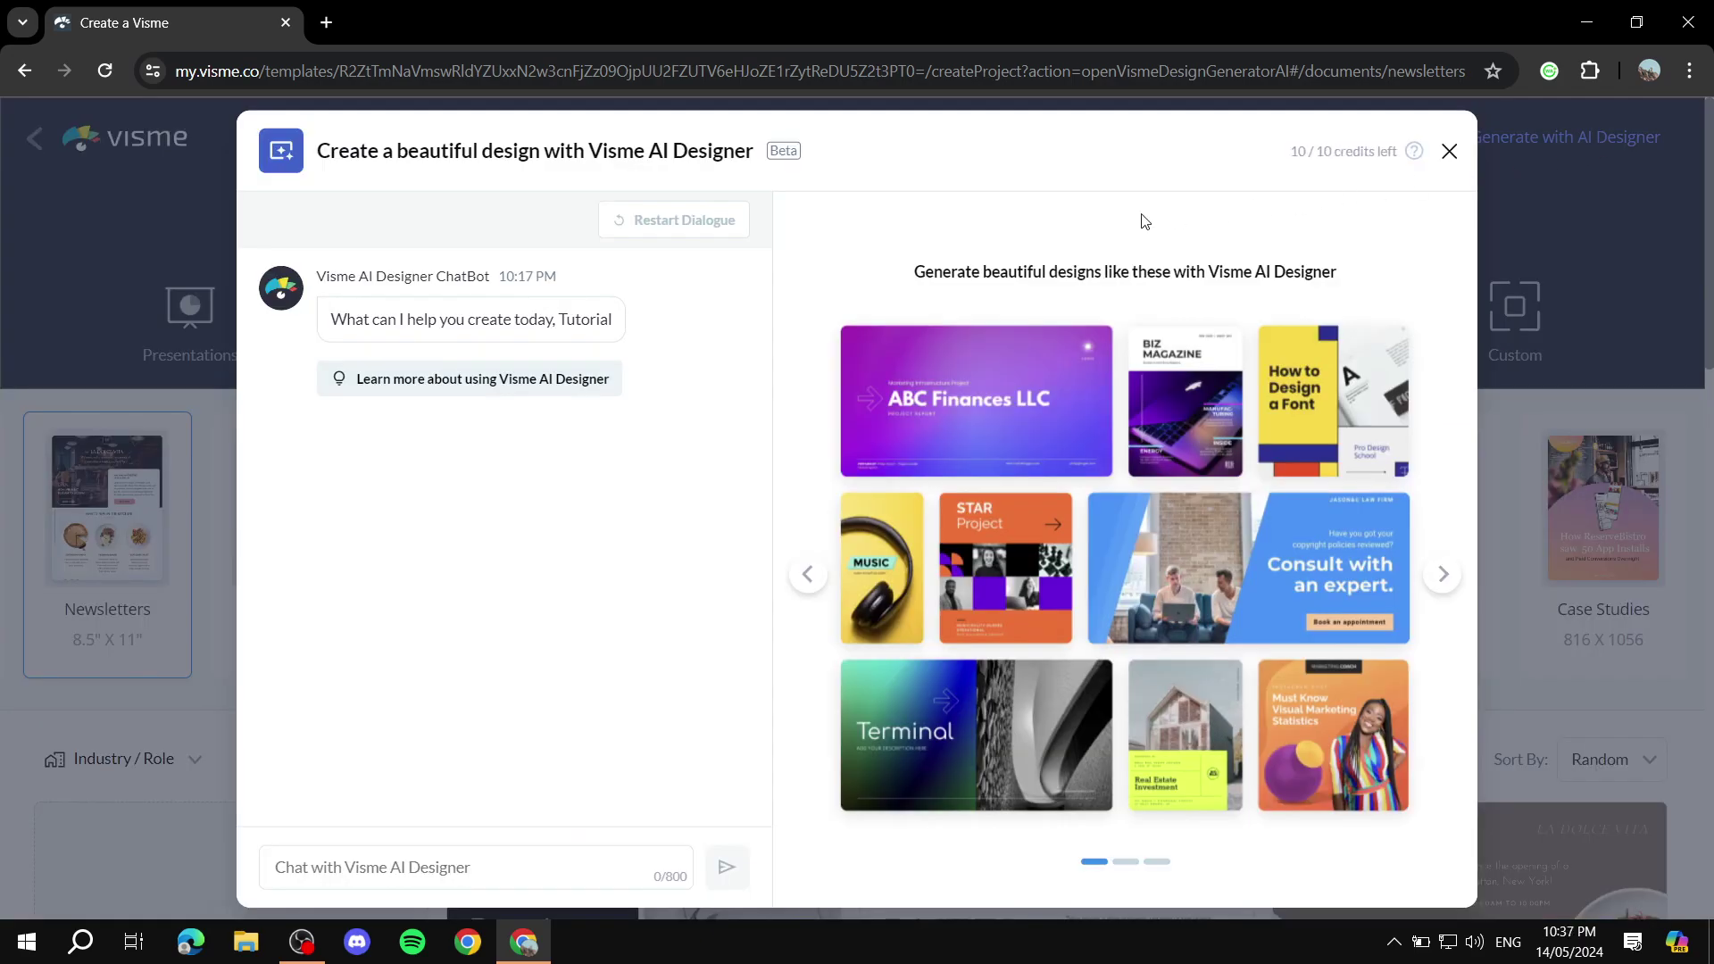
{"action": "left_click", "coordinate": [359, 872]}
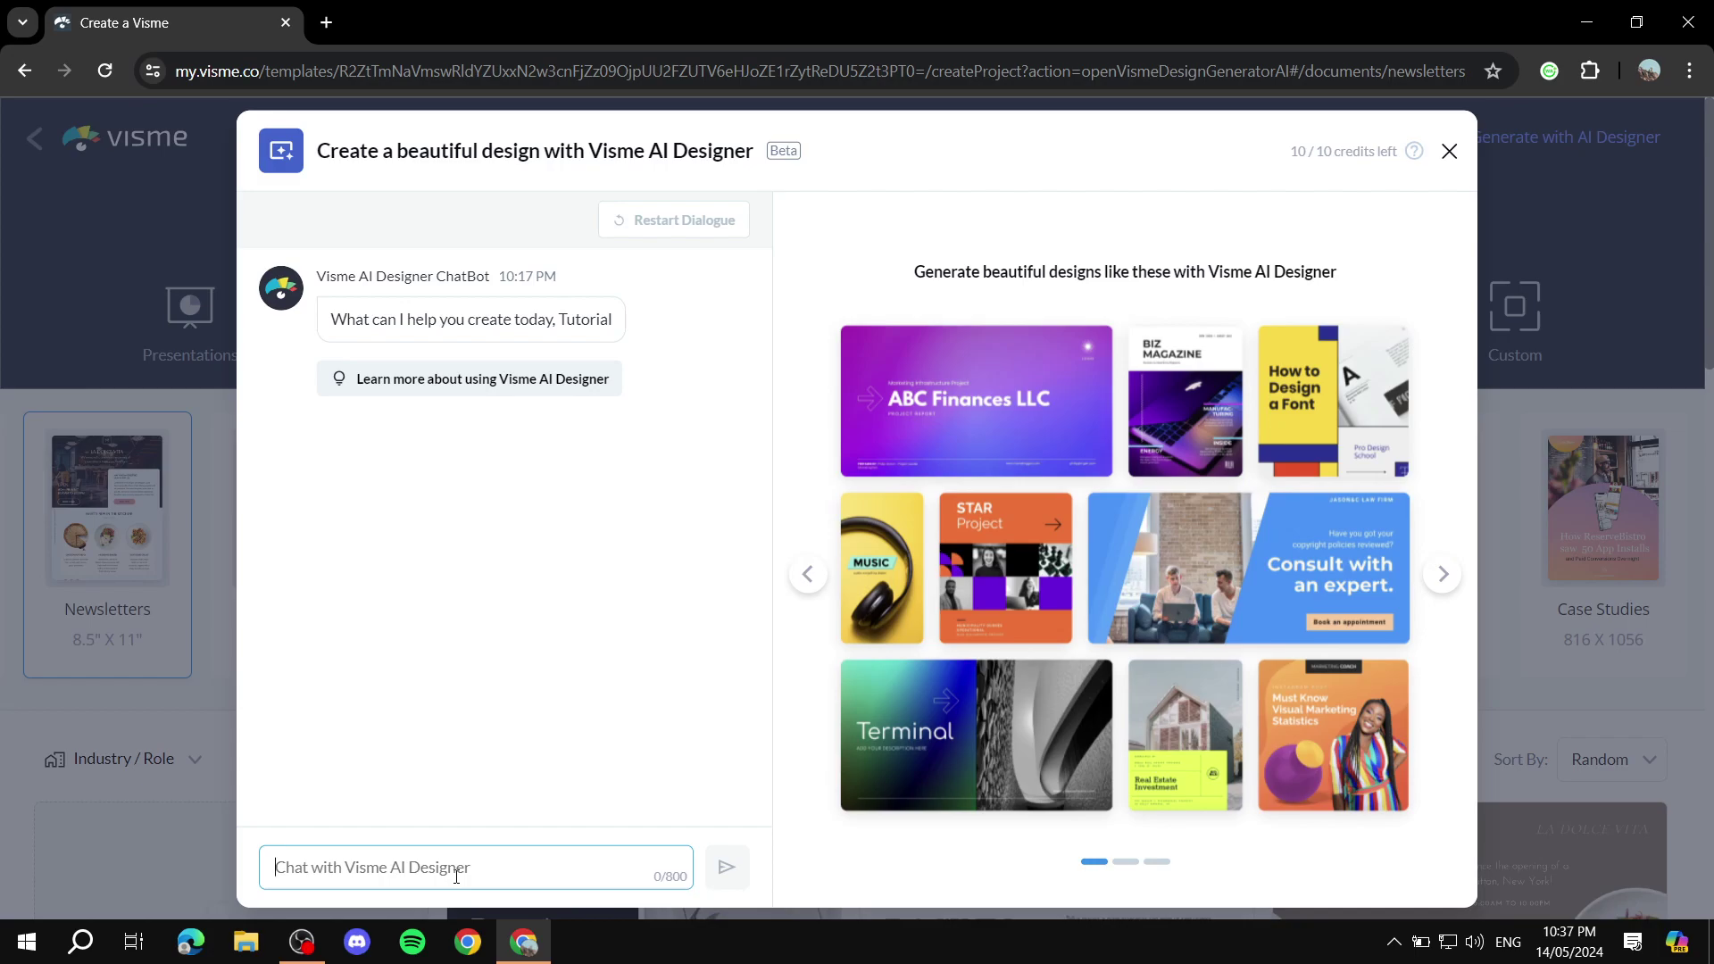
Write the prompt for a casual newsletter about top nature sightseeing spots and reread it.
{"action": "type", "text": "Create a newsletter a"}
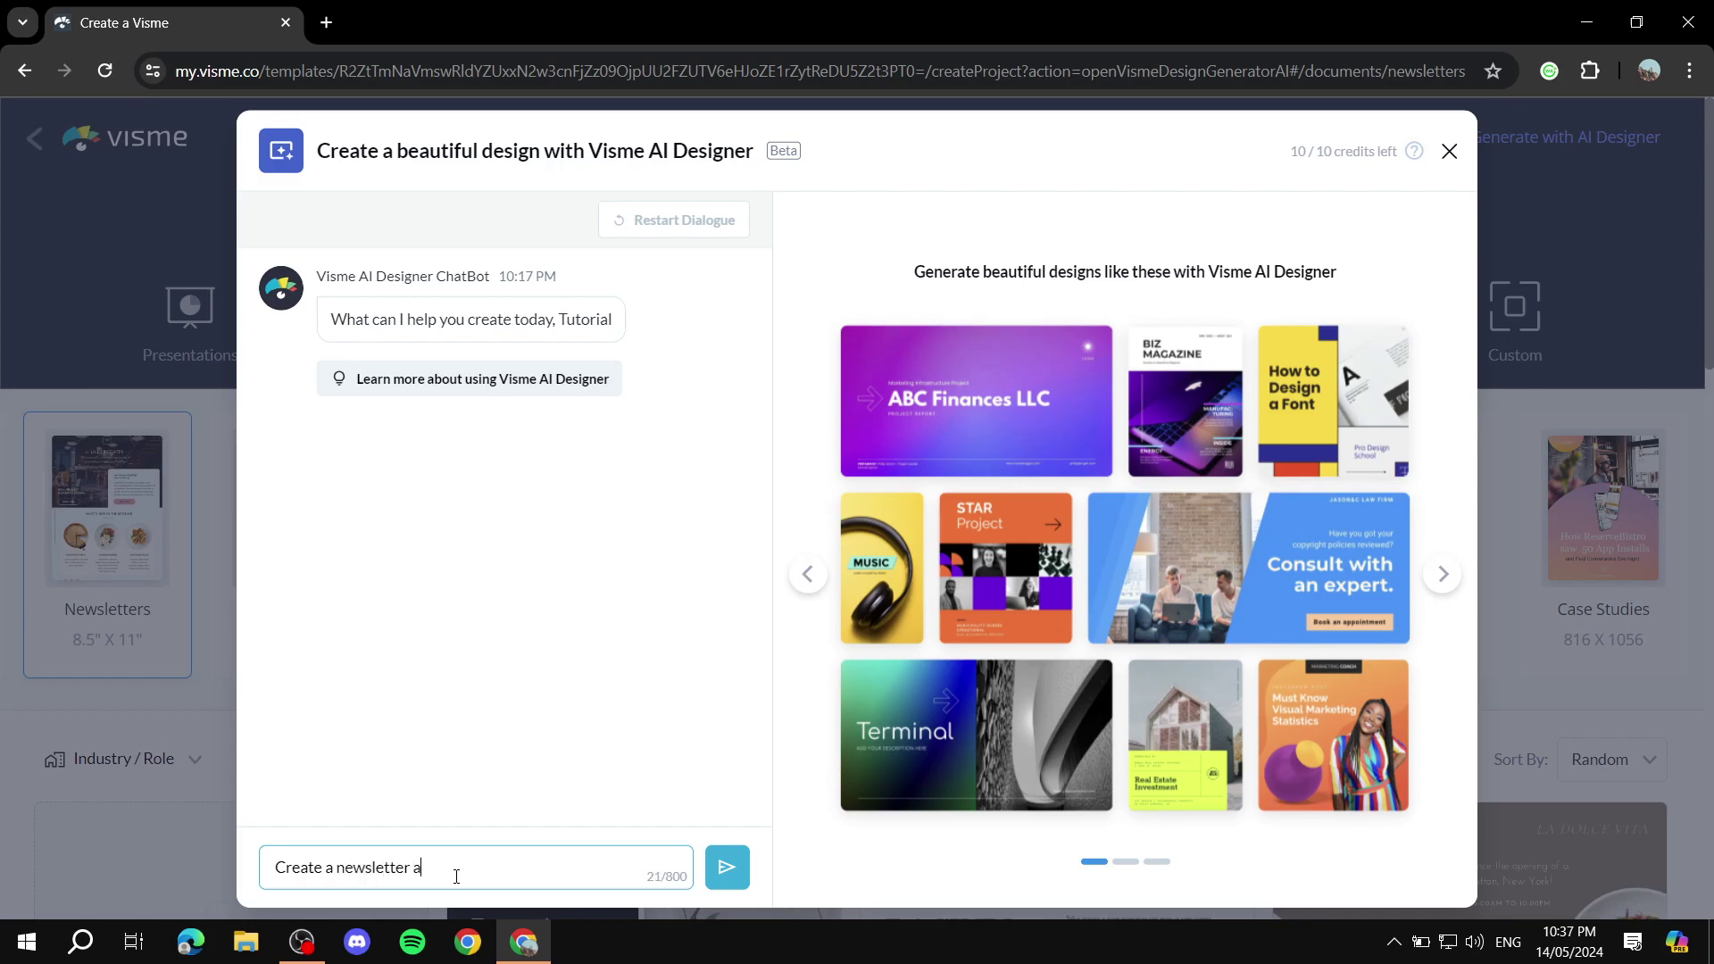
{"action": "key", "text": "BackSpace"}
{"action": "key", "text": "BackSpace"}
{"action": "key", "text": "BackSpace"}
{"action": "key", "text": "BackSpace"}
{"action": "key", "text": "BackSpace"}
{"action": "key", "text": "BackSpace"}
{"action": "key", "text": "BackSpace"}
{"action": "key", "text": "BackSpace"}
{"action": "key", "text": "BackSpace"}
{"action": "key", "text": "BackSpace"}
{"action": "key", "text": "BackSpace"}
{"action": "key", "text": "BackSpace"}
{"action": "key", "text": "BackSpace"}
{"action": "type", "text": "casual "}
{"action": "type", "text": "new"}
{"action": "type", "text": "sletter about some of the best places to travel"}
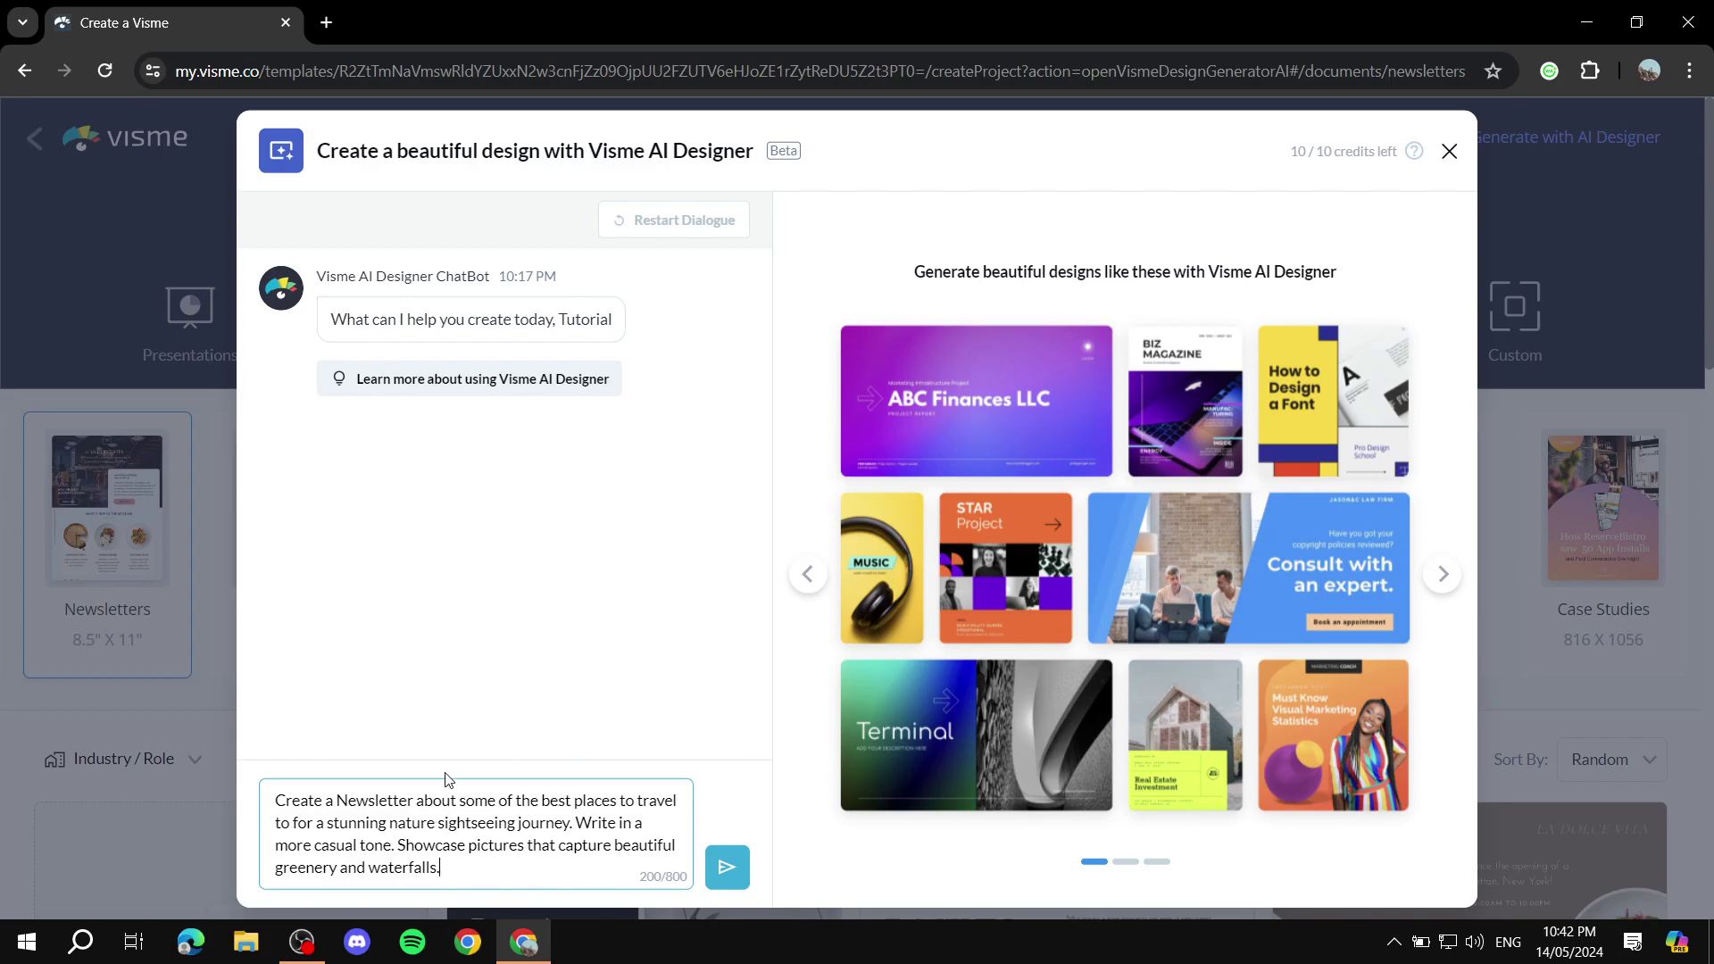
{"action": "left_click_drag", "start_coordinate": [275, 798], "coordinate": [573, 865]}
{"action": "left_click", "coordinate": [573, 865]}
{"action": "left_click_drag", "start_coordinate": [493, 873], "coordinate": [416, 803]}
{"action": "left_click", "coordinate": [276, 793]}
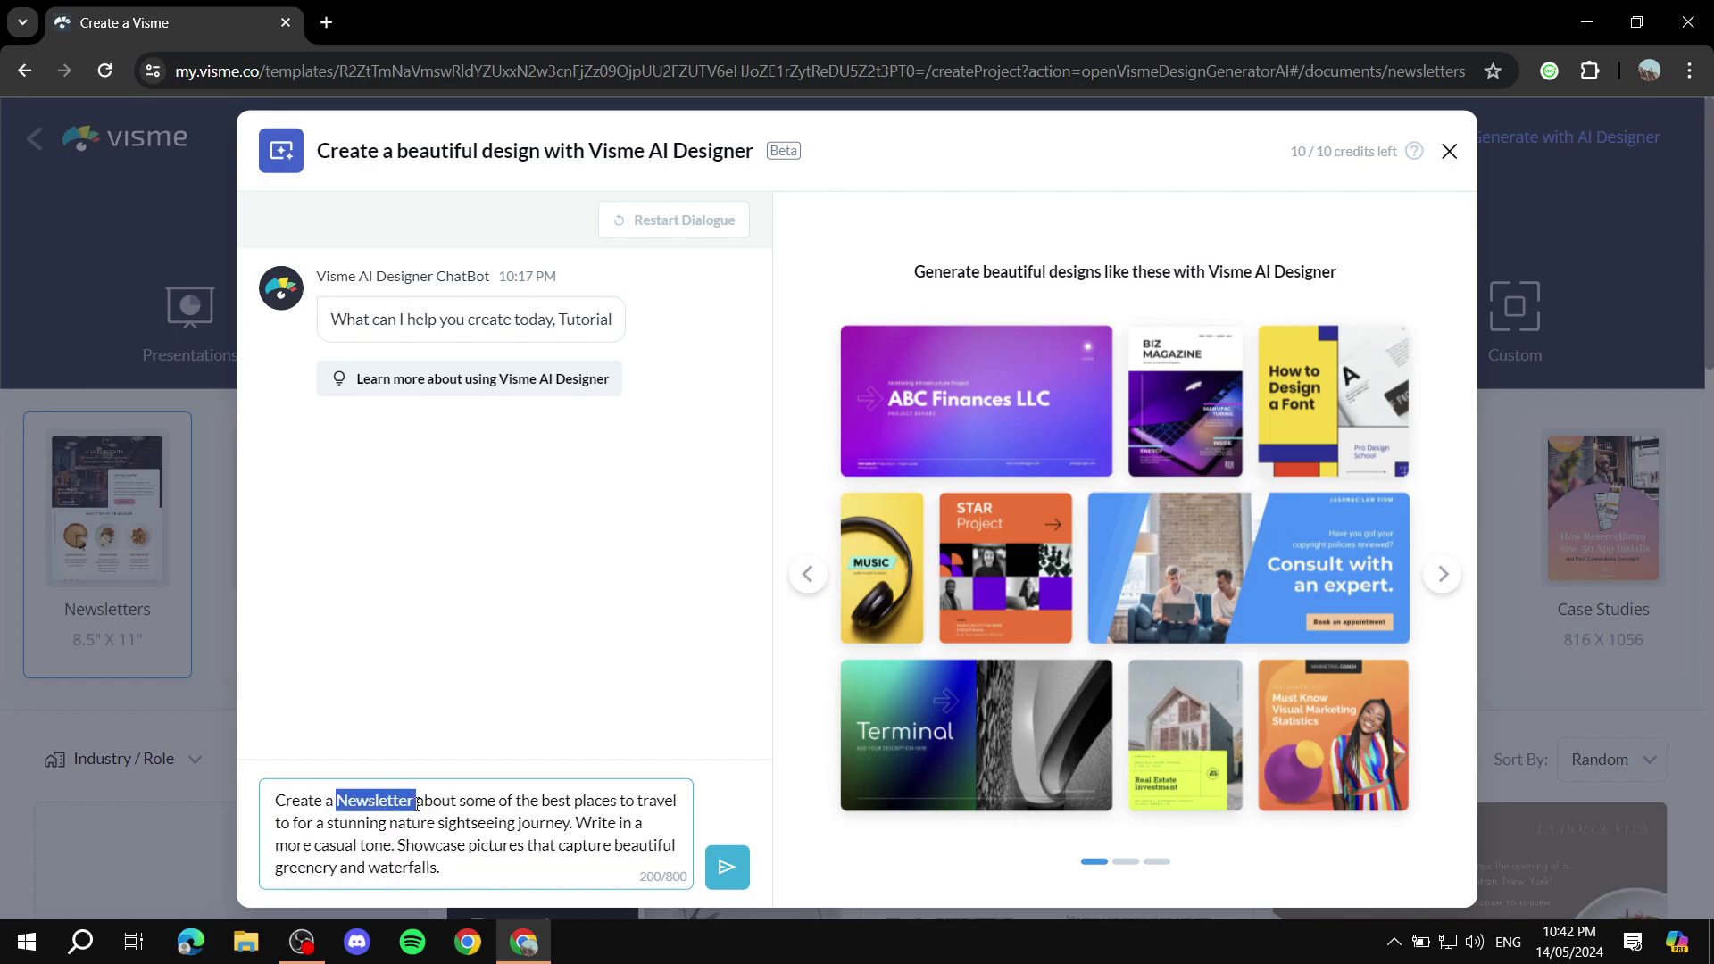
{"action": "left_click", "coordinate": [504, 843]}
{"action": "left_click_drag", "start_coordinate": [304, 844], "coordinate": [395, 844]}
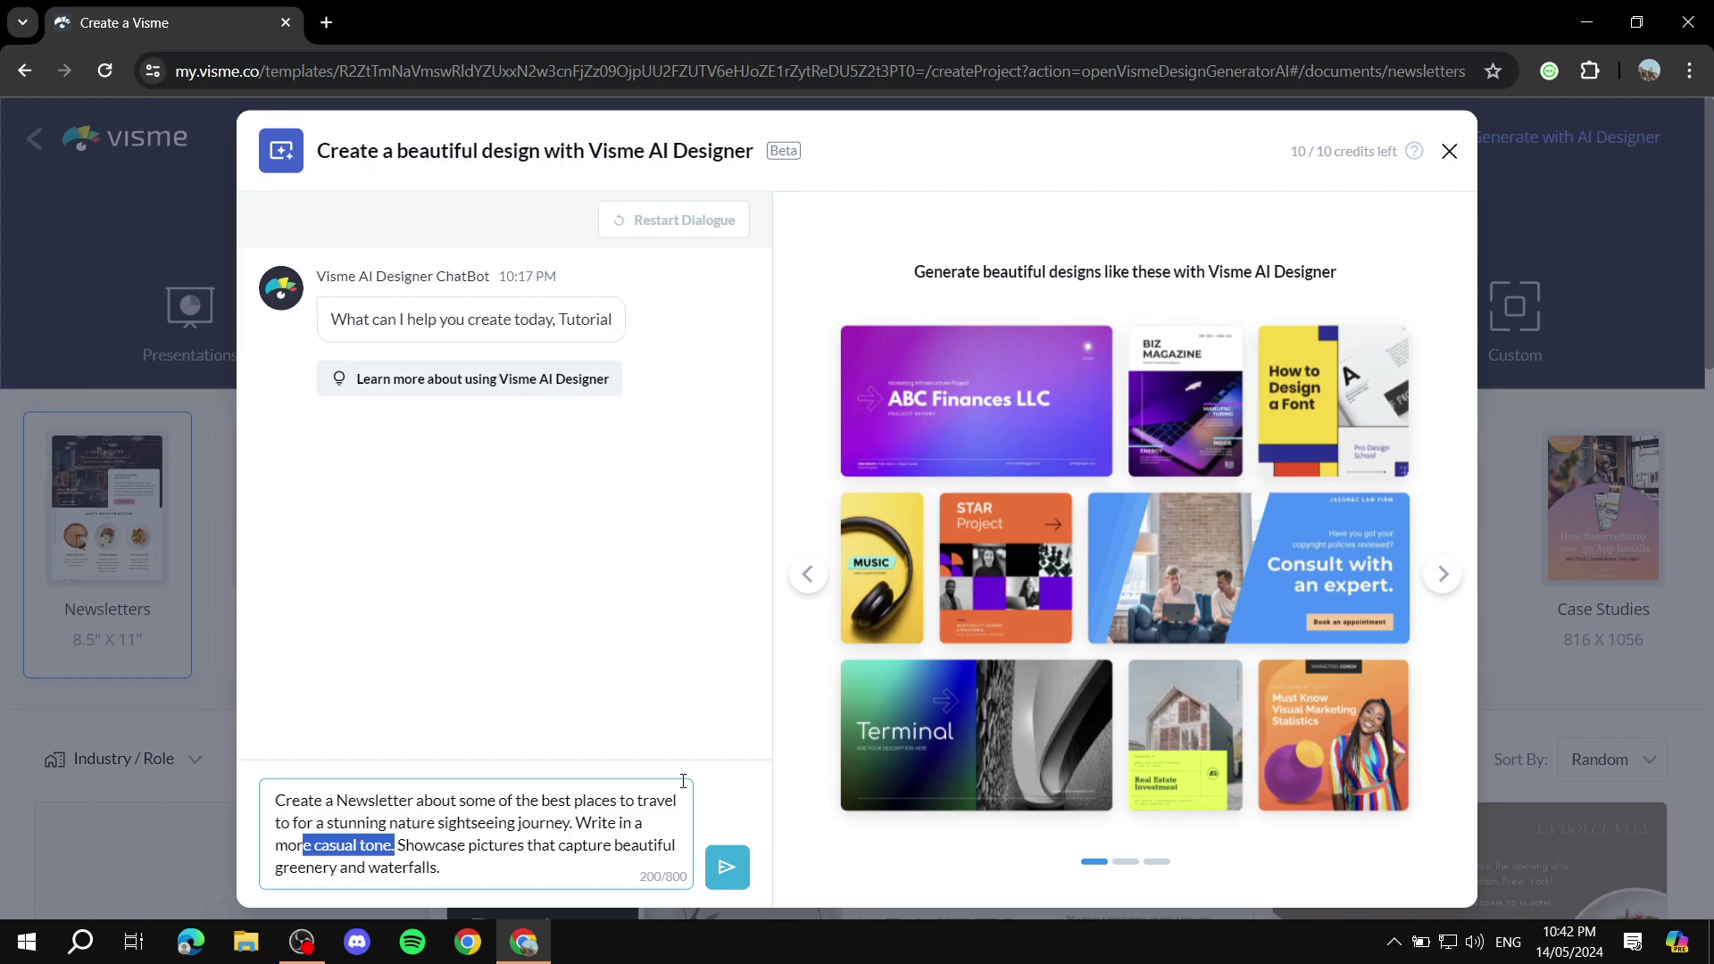
{"action": "left_click", "coordinate": [590, 876]}
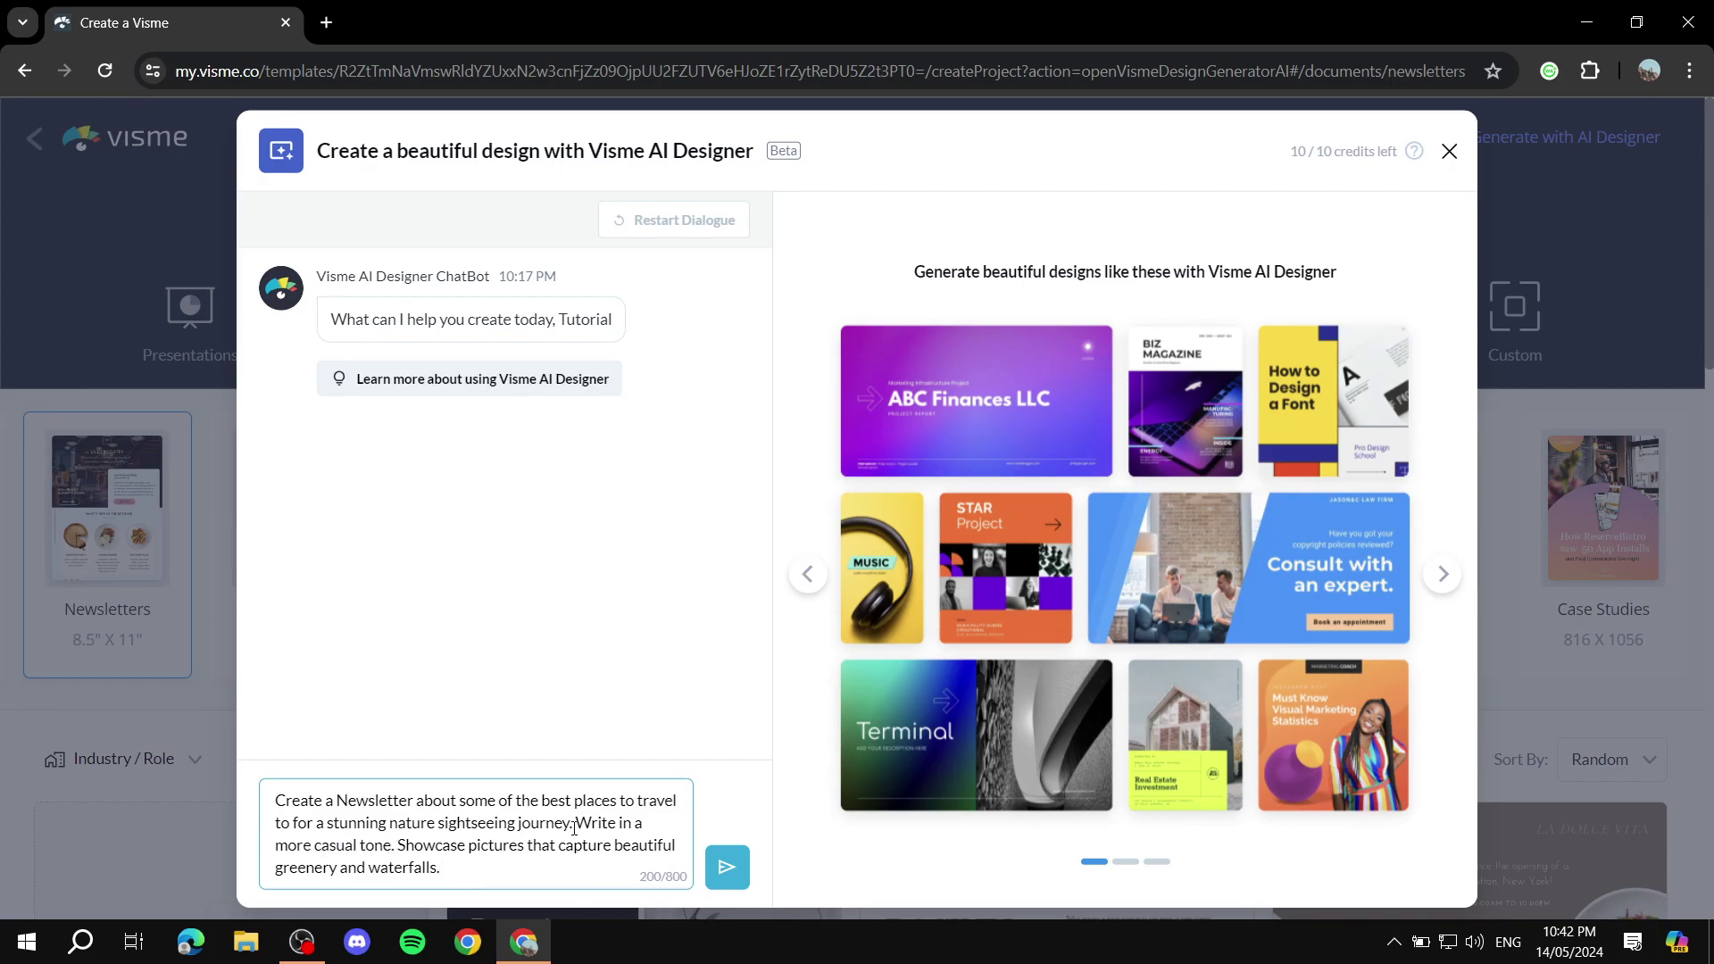
Send the nature newsletter prompt and accept the chatbot's offer of destination ideas.
{"action": "left_click", "coordinate": [727, 869]}
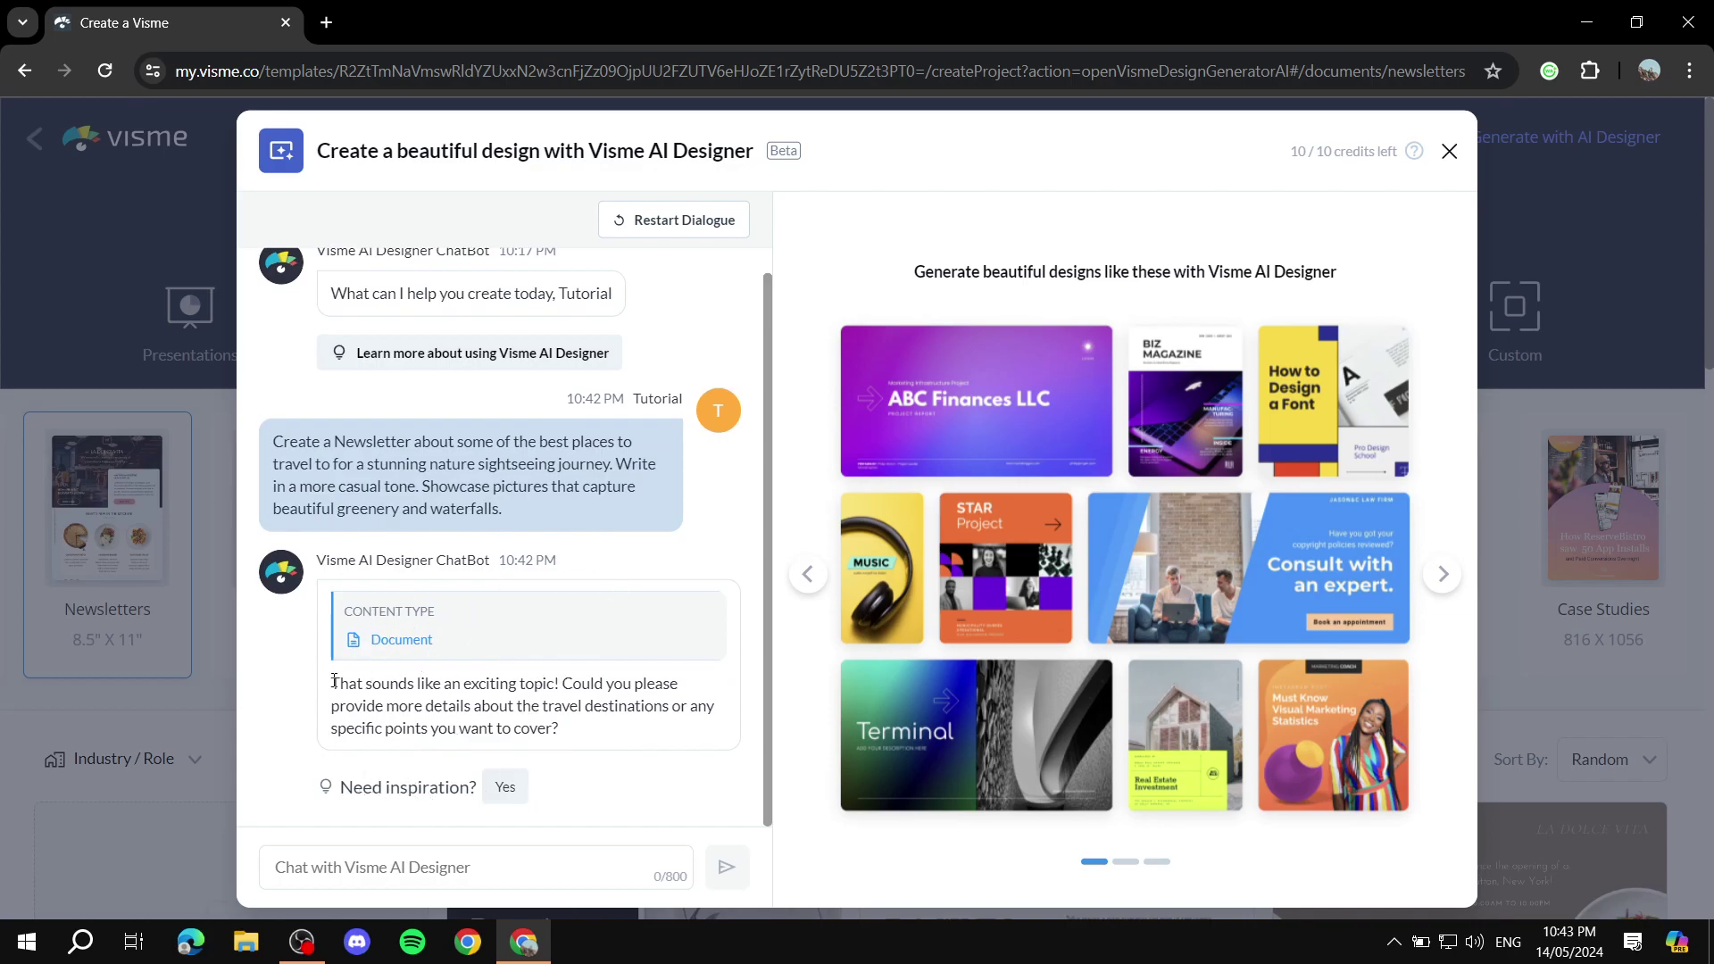
{"action": "left_click_drag", "start_coordinate": [332, 681], "coordinate": [601, 743]}
{"action": "left_click", "coordinate": [604, 780]}
{"action": "left_click", "coordinate": [505, 787]}
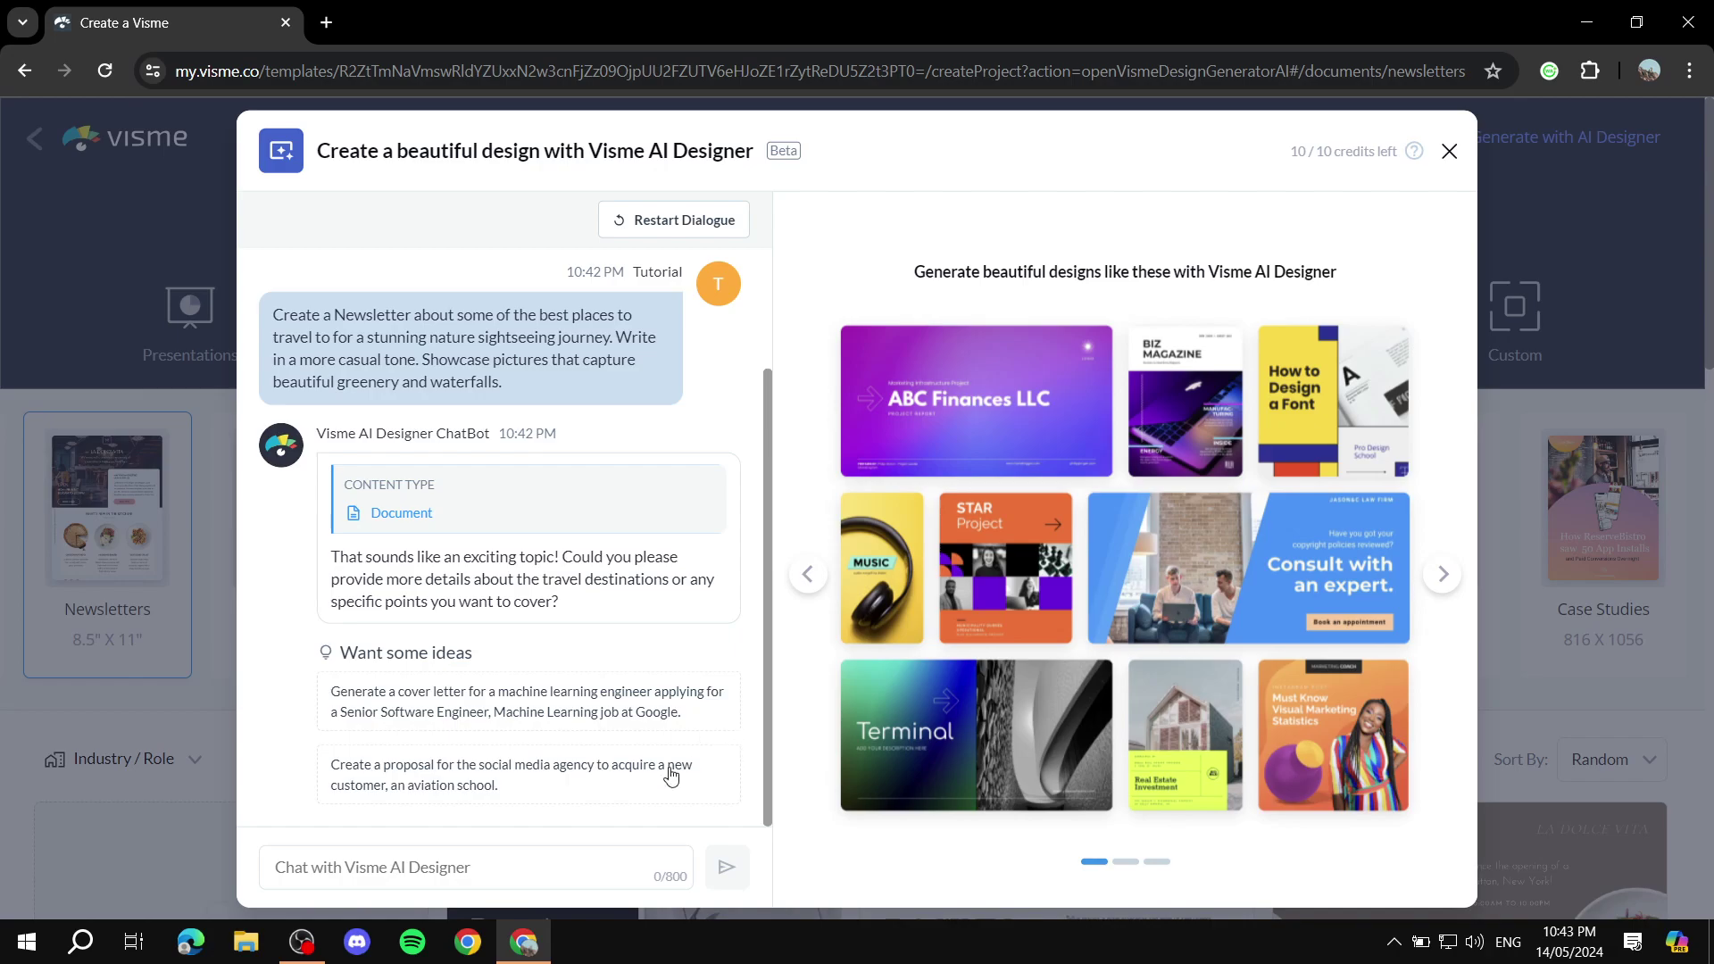
{"action": "scroll", "coordinate": [538, 761], "scroll_direction": "up", "scroll_amount": 1}
{"action": "scroll", "coordinate": [538, 760], "scroll_direction": "up", "scroll_amount": 1}
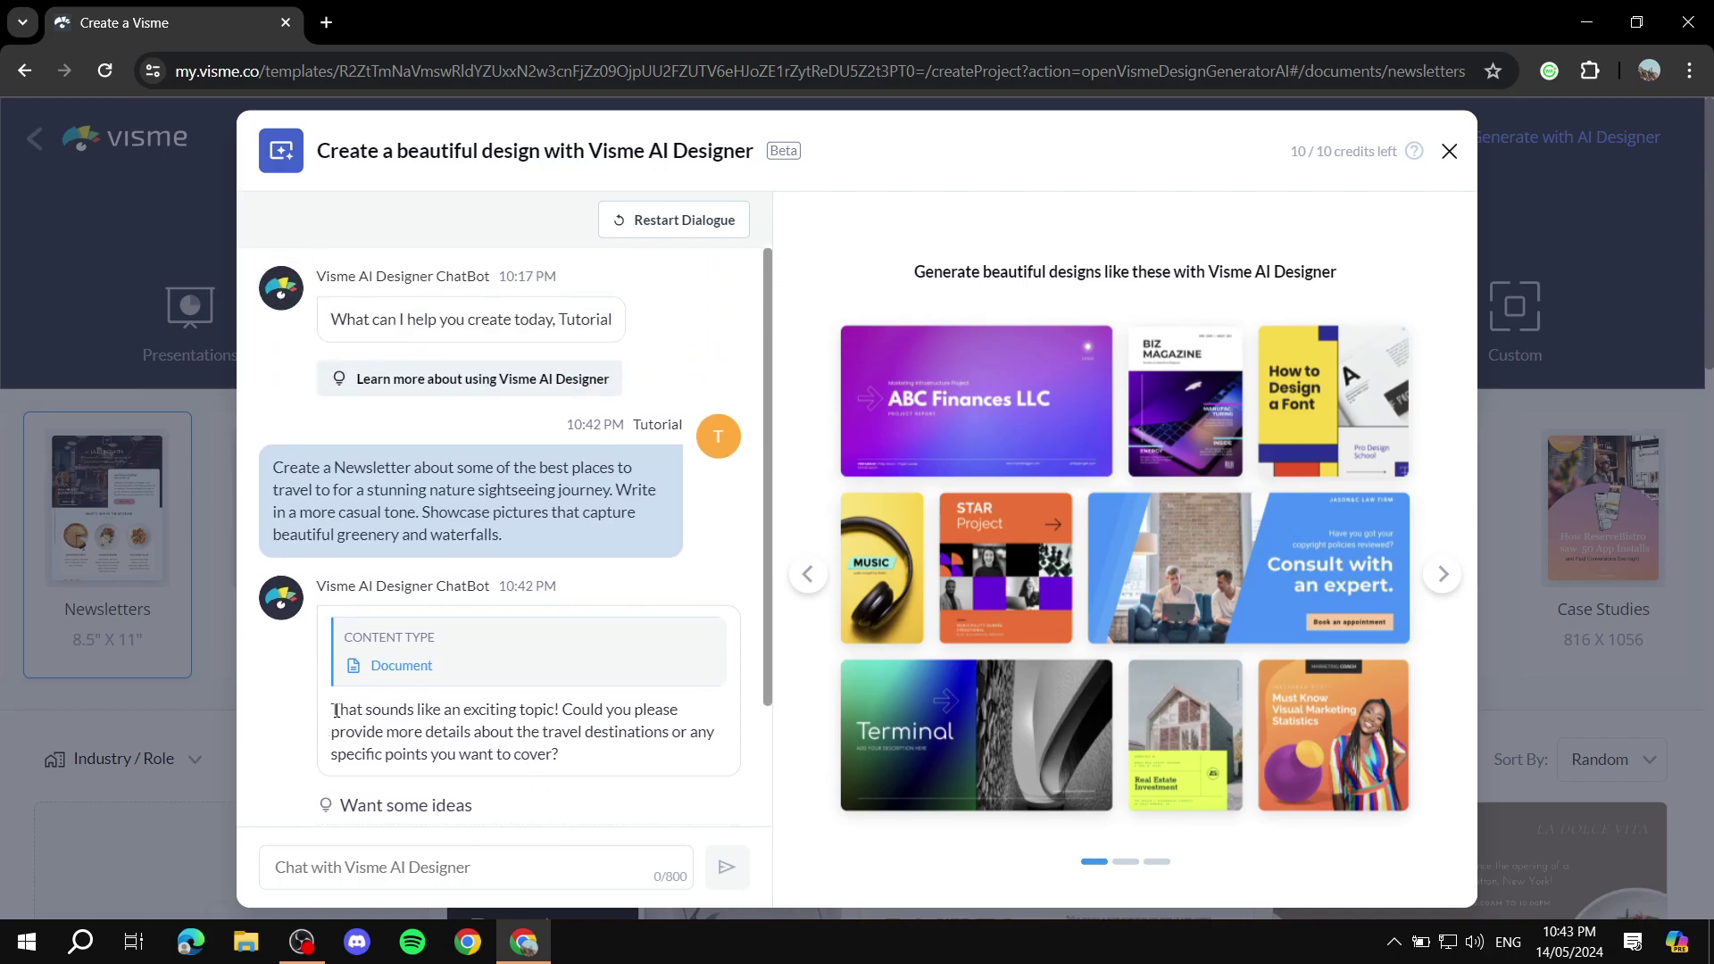
{"action": "left_click_drag", "start_coordinate": [330, 710], "coordinate": [688, 754]}
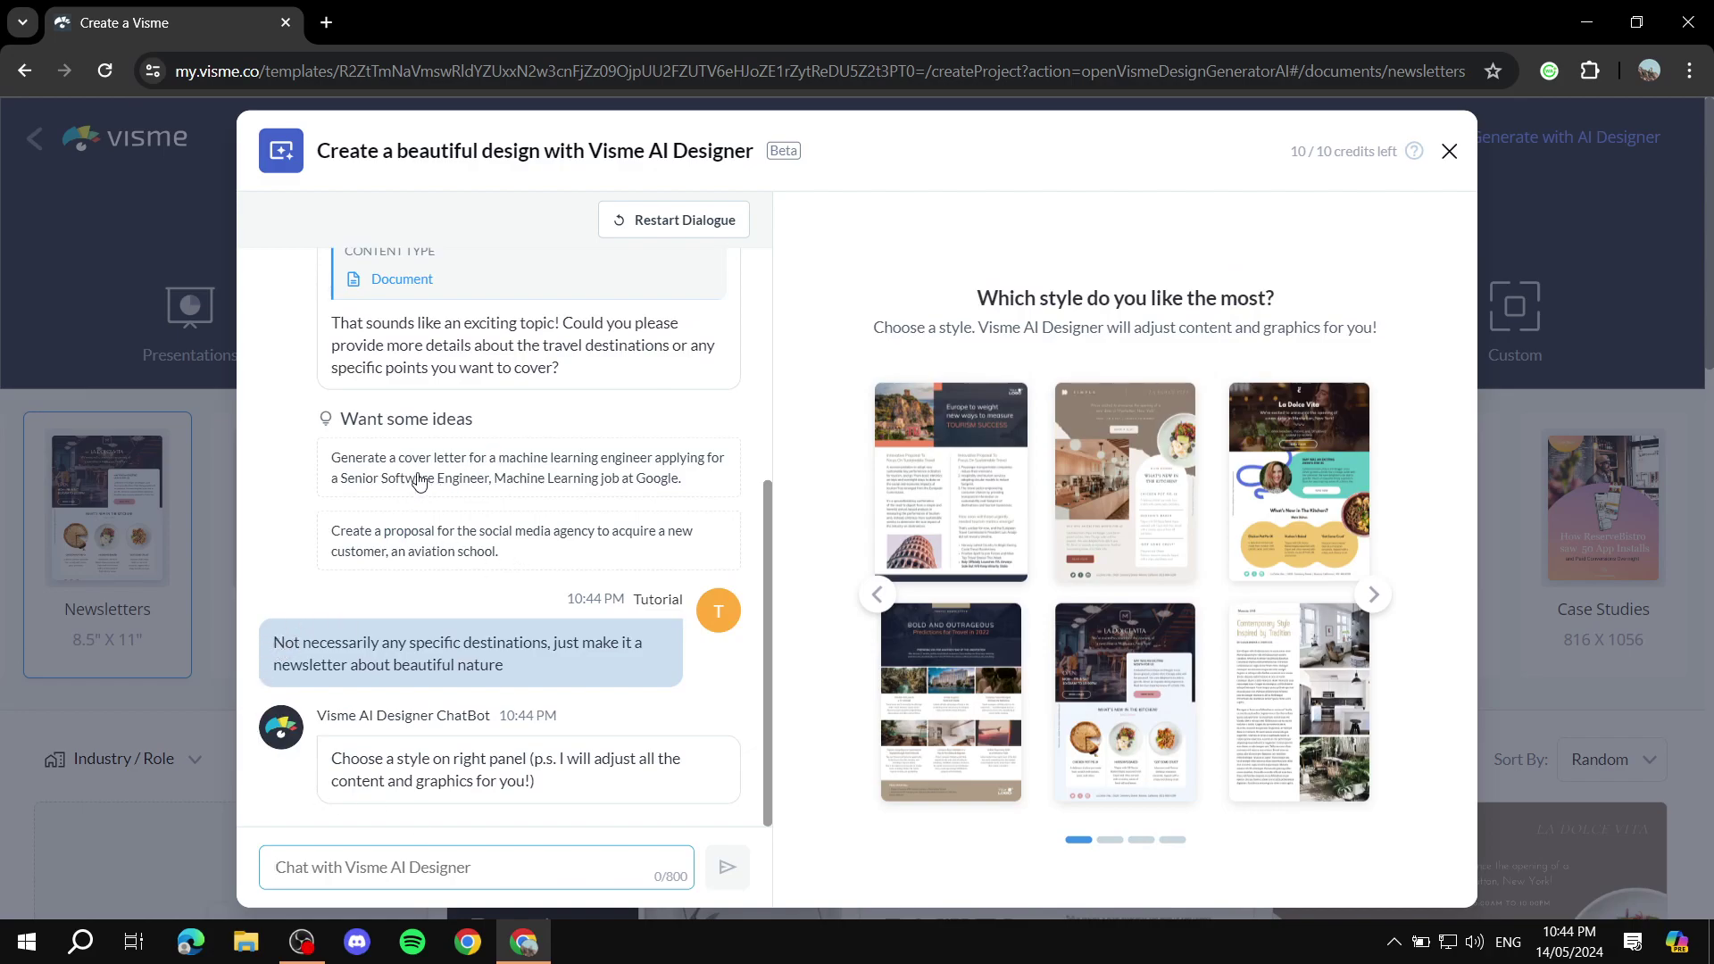
Reread the chatbot's replies and empty the leftover text from the chat box.
{"action": "scroll", "coordinate": [420, 473], "scroll_direction": "up", "scroll_amount": 3}
{"action": "scroll", "coordinate": [423, 400], "scroll_direction": "down", "scroll_amount": 3}
{"action": "left_click_drag", "start_coordinate": [587, 346], "coordinate": [670, 354]}
{"action": "left_click", "coordinate": [670, 353]}
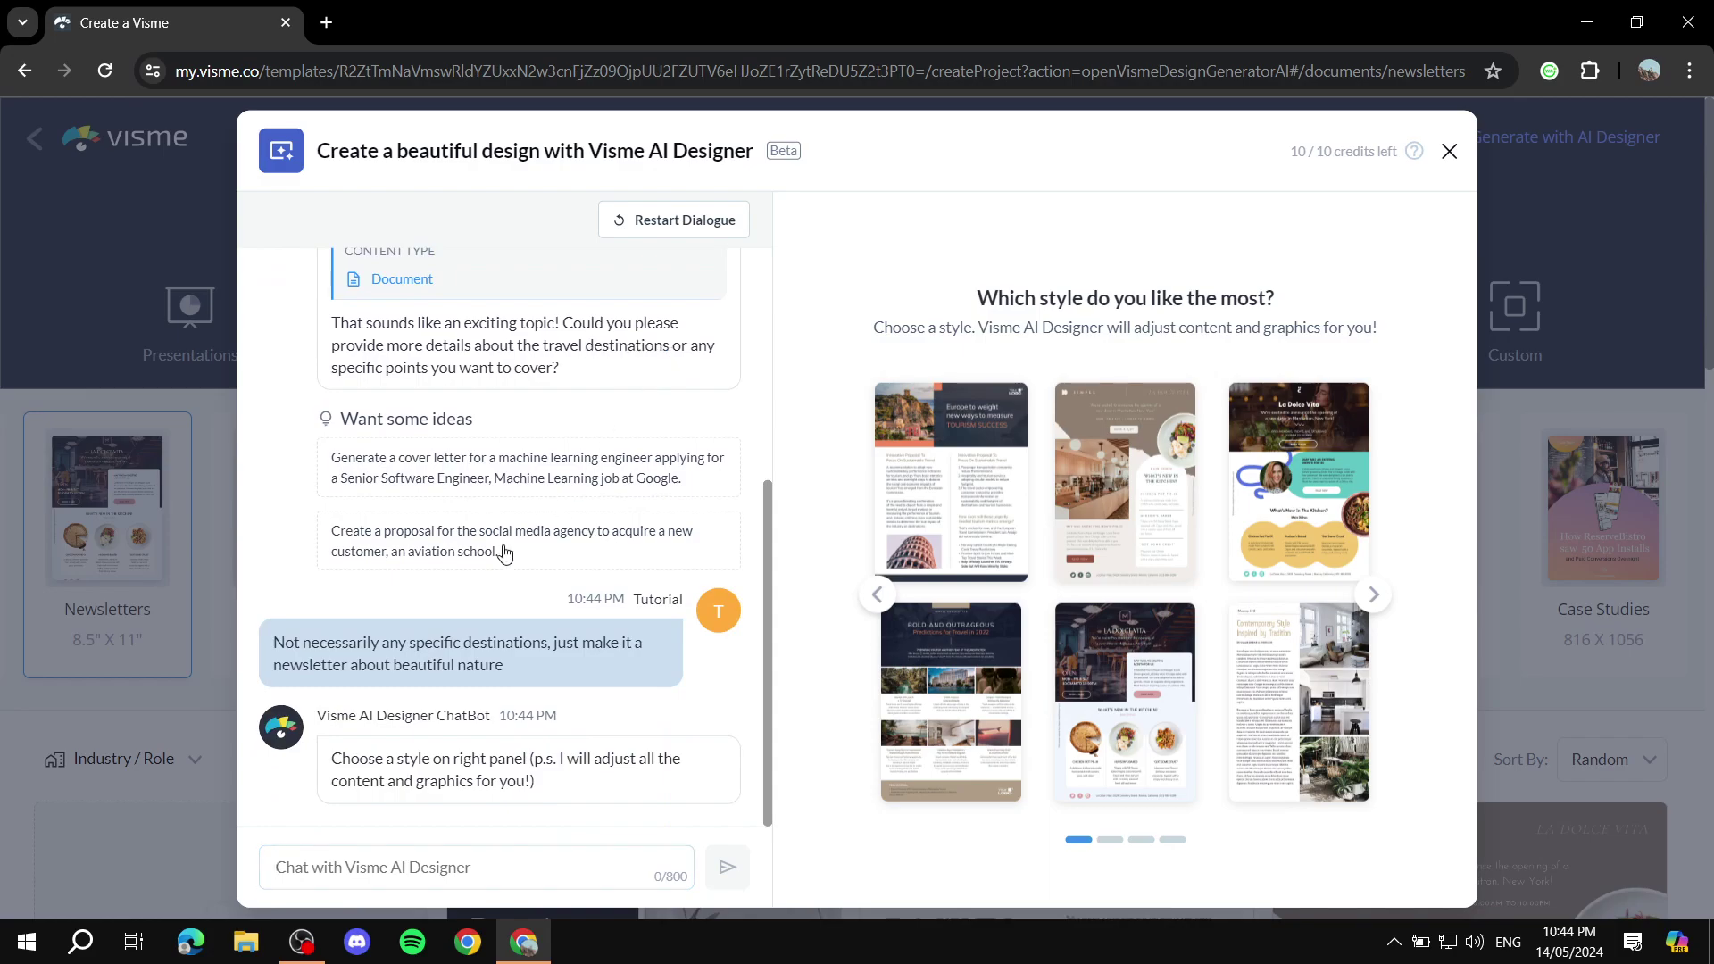
{"action": "left_click_drag", "start_coordinate": [272, 644], "coordinate": [629, 667]}
{"action": "left_click", "coordinate": [625, 668]}
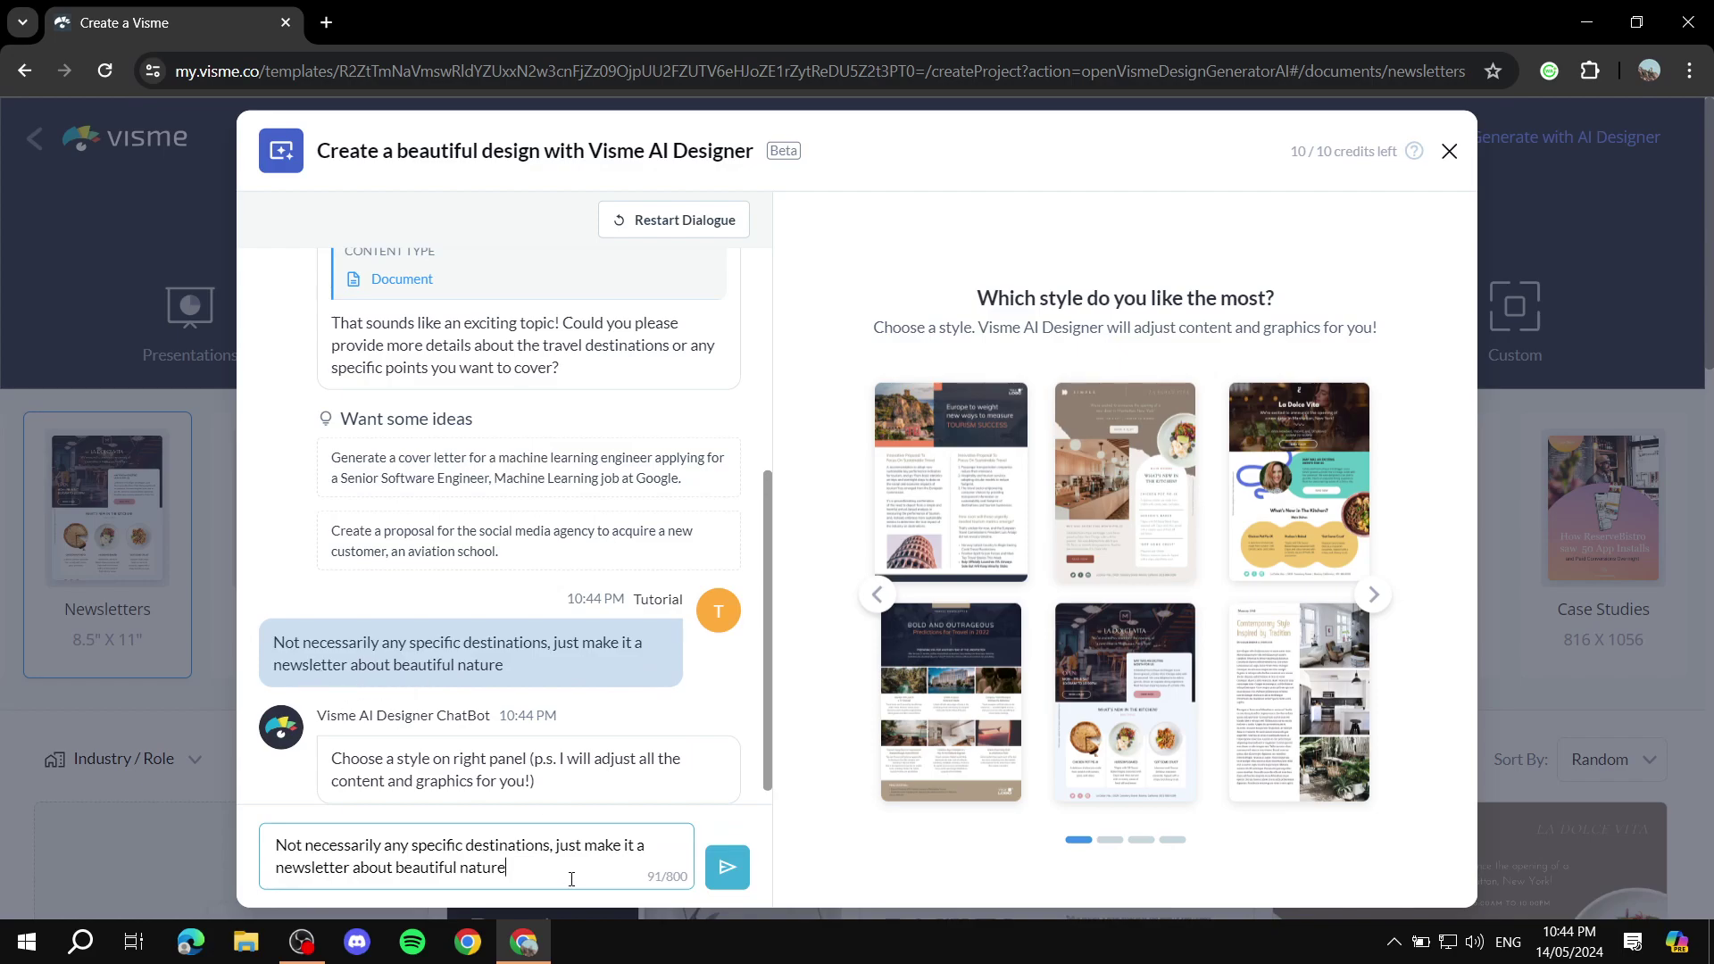
{"action": "left_click_drag", "start_coordinate": [571, 879], "coordinate": [268, 815]}
{"action": "key", "text": "BackSpace"}
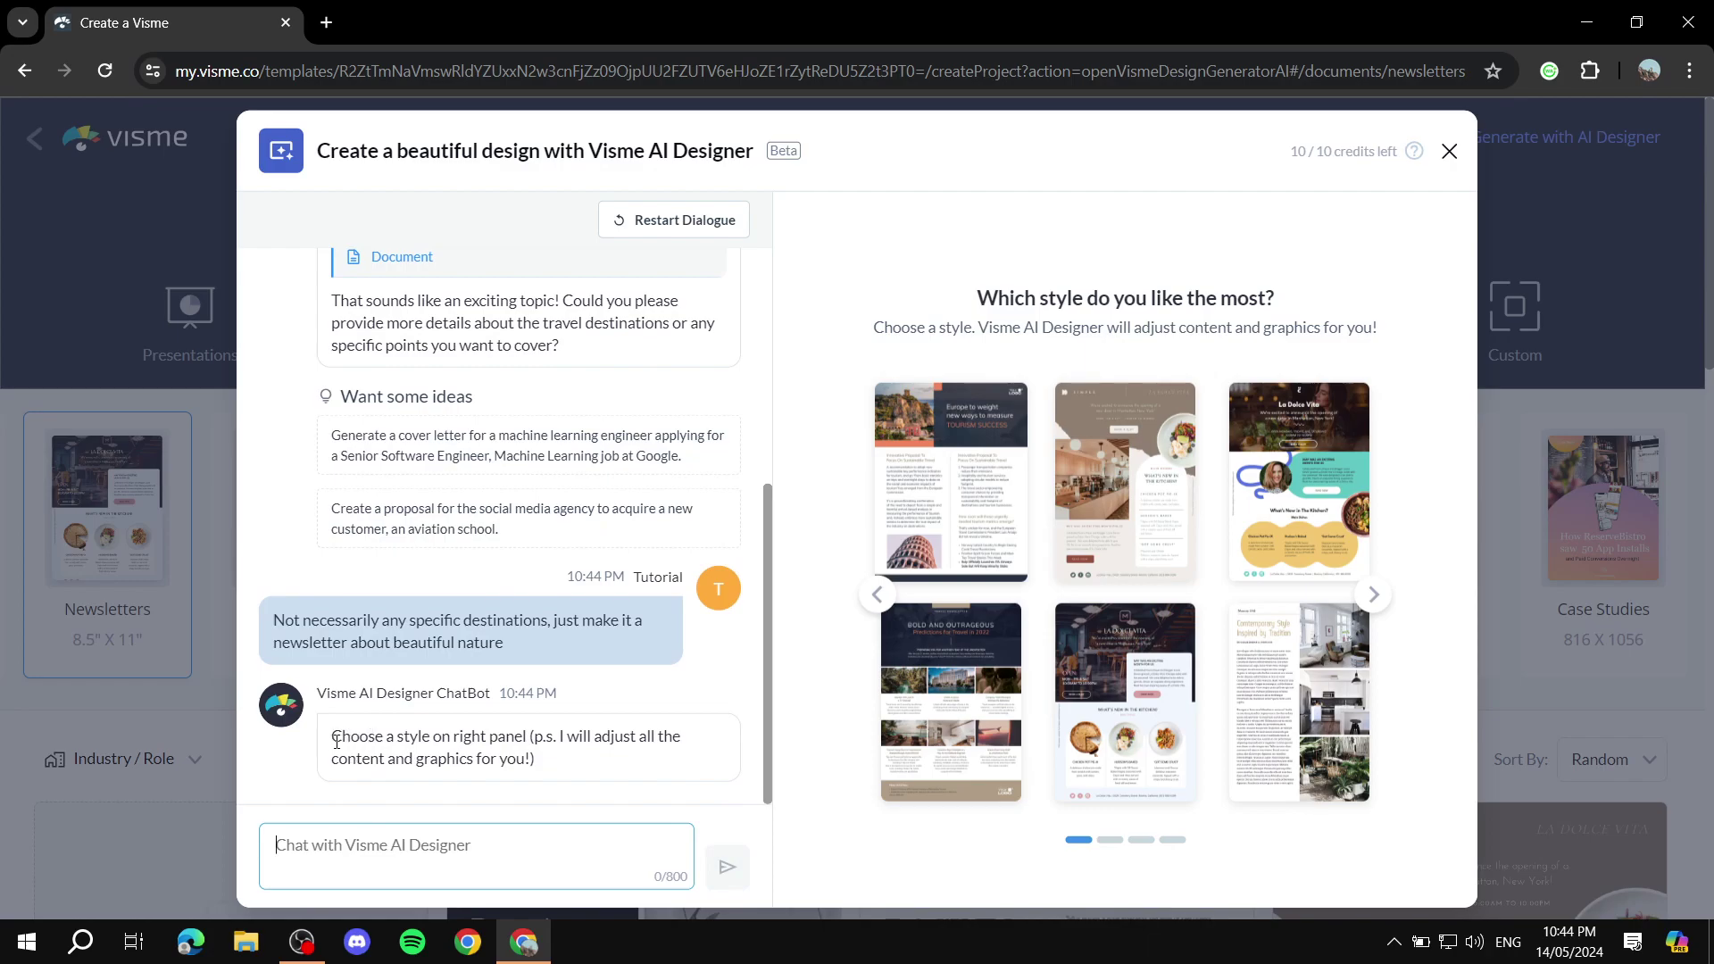
{"action": "left_click_drag", "start_coordinate": [335, 740], "coordinate": [555, 784]}
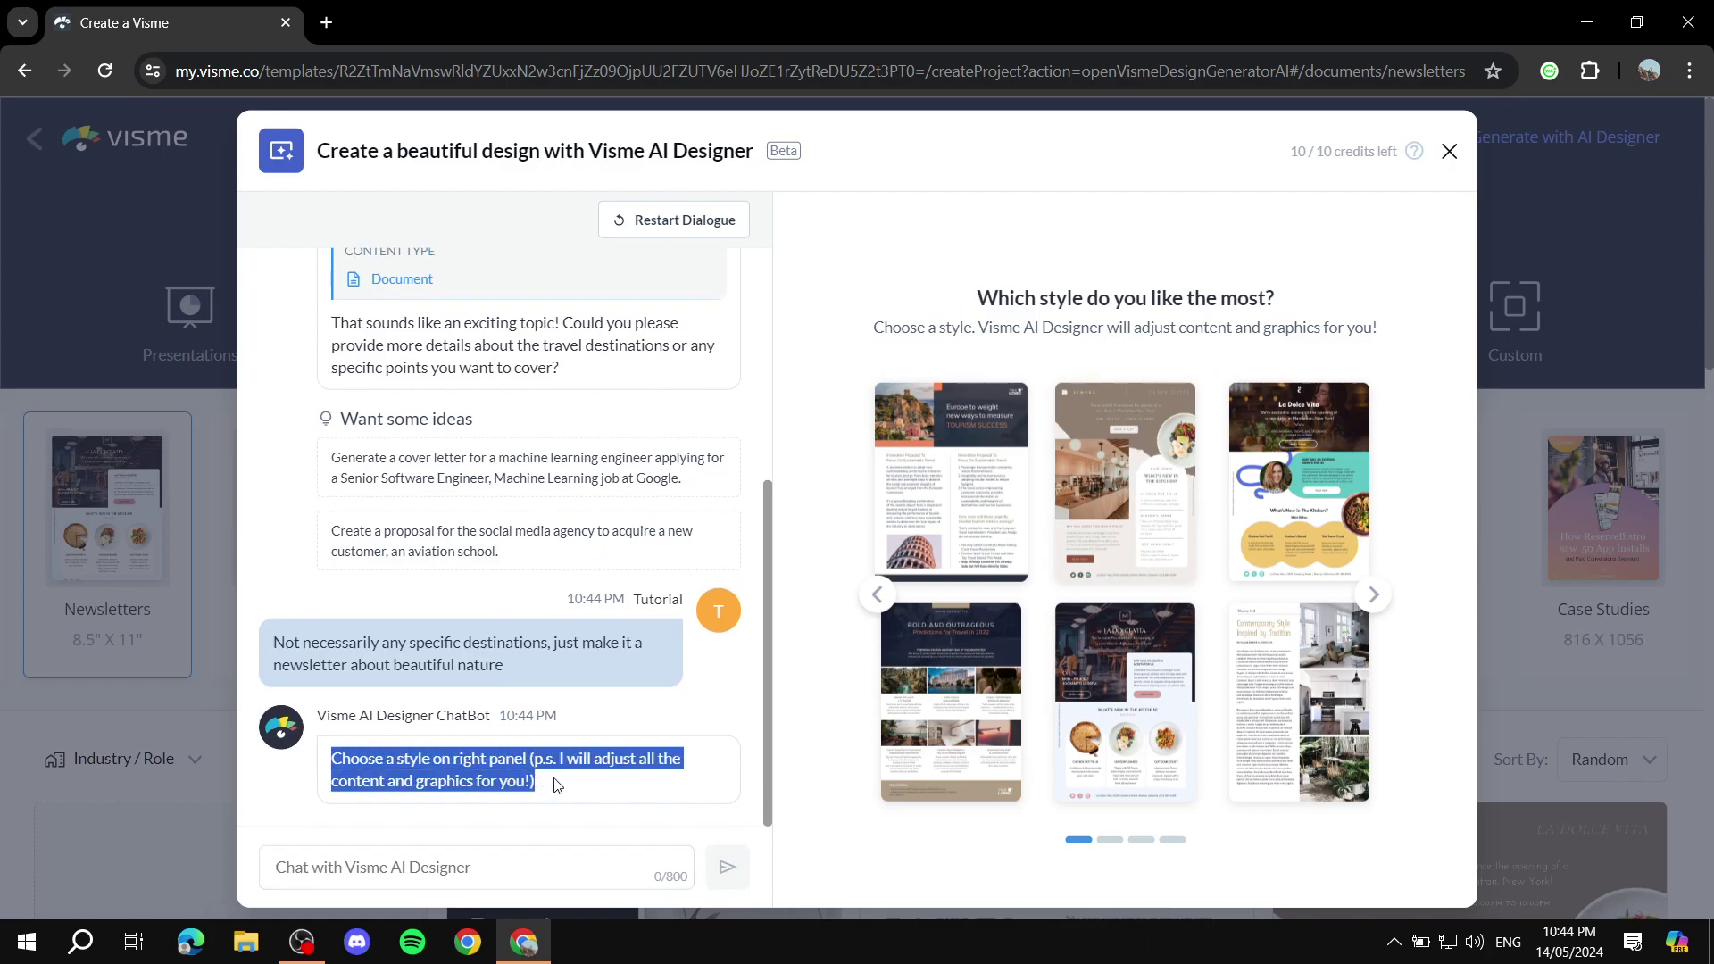
{"action": "left_click", "coordinate": [580, 786]}
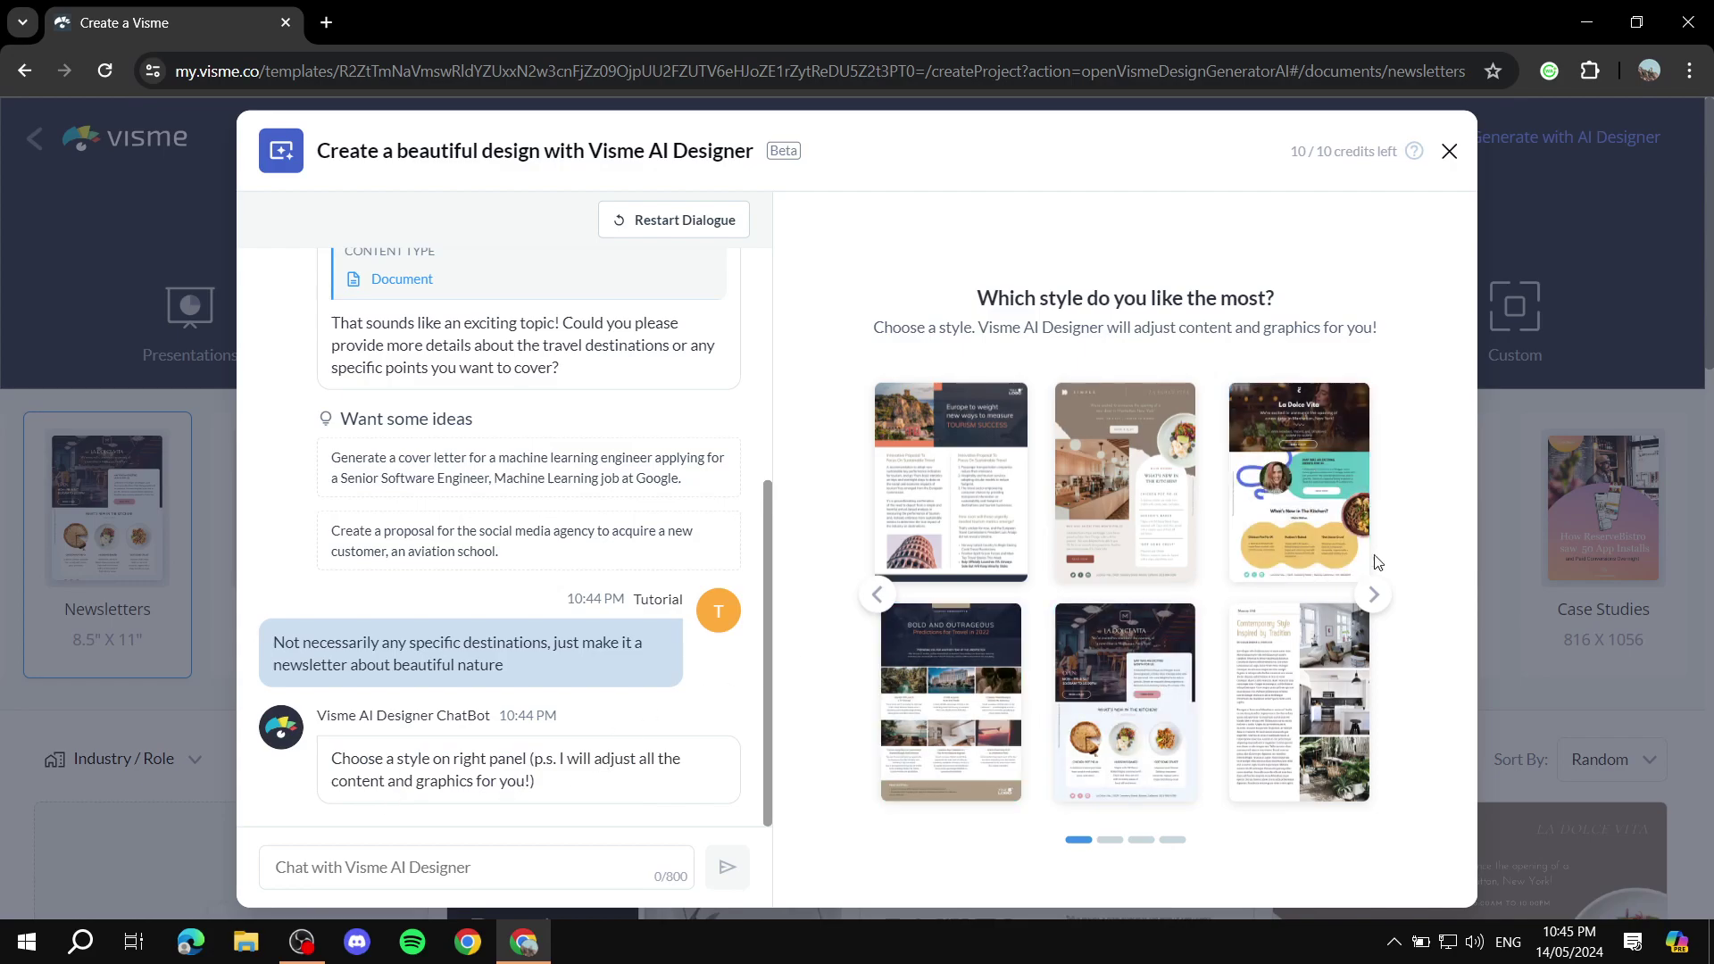
Browse the style carousel and preview the teal Artificial Intelligence in Digital Marketing style.
{"action": "scroll", "coordinate": [1263, 535], "scroll_direction": "right", "scroll_amount": 1}
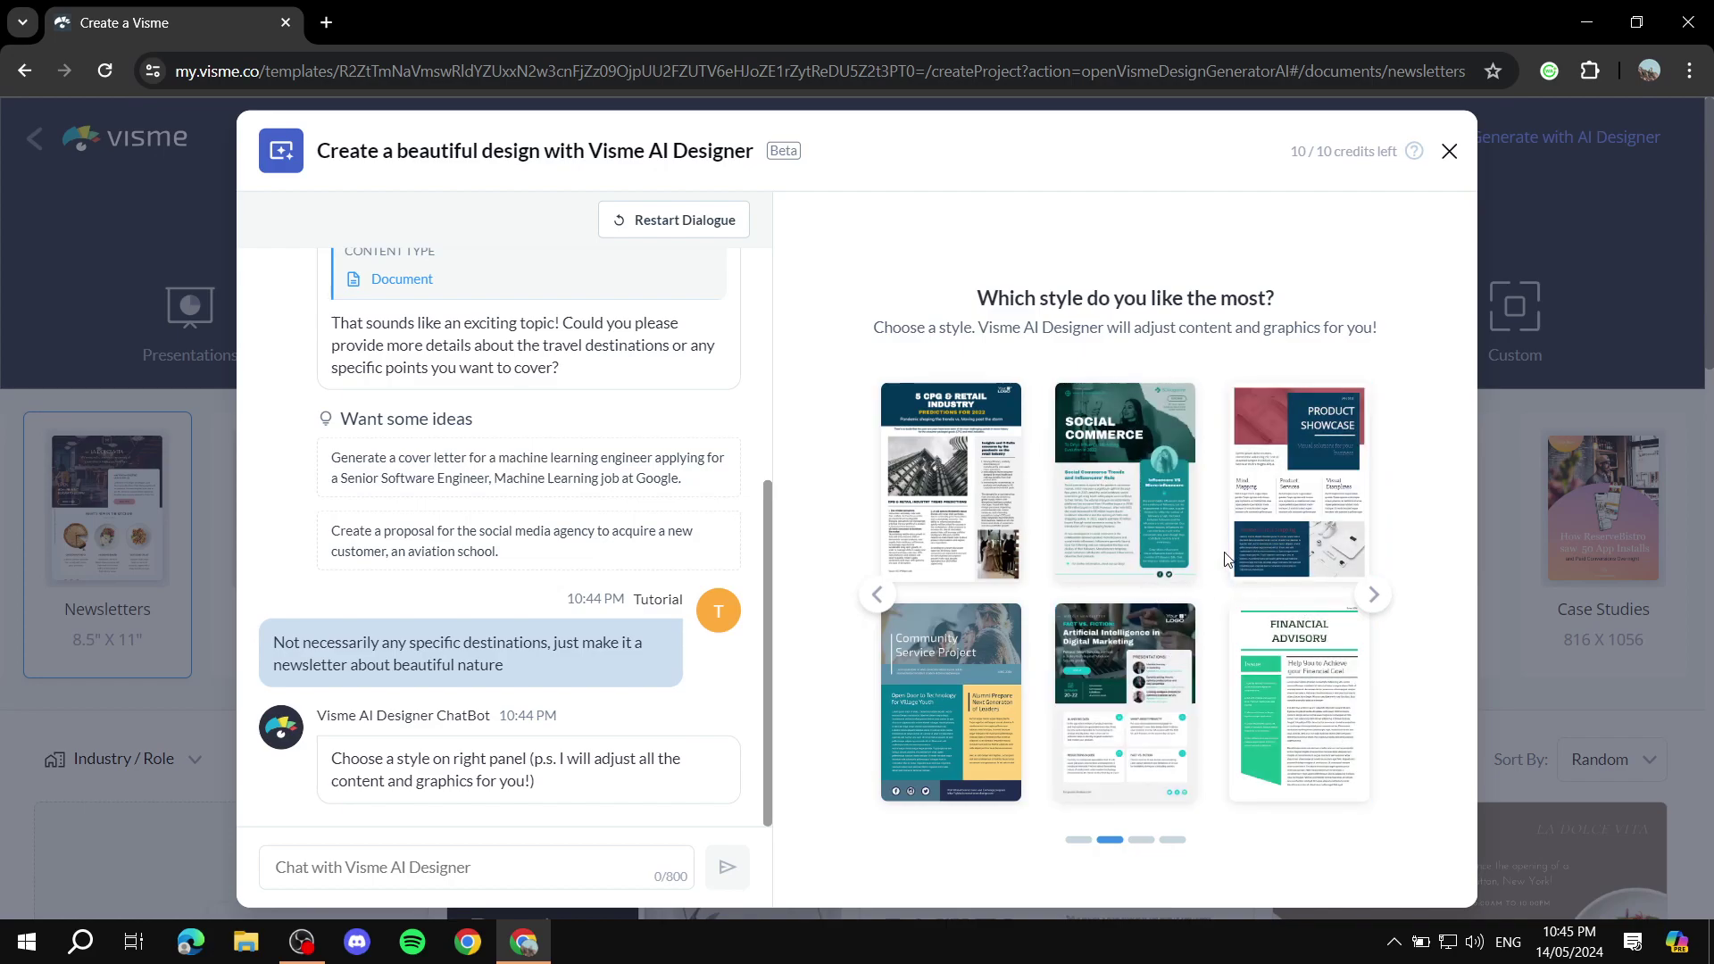
{"action": "scroll", "coordinate": [1232, 571], "scroll_direction": "right", "scroll_amount": 1}
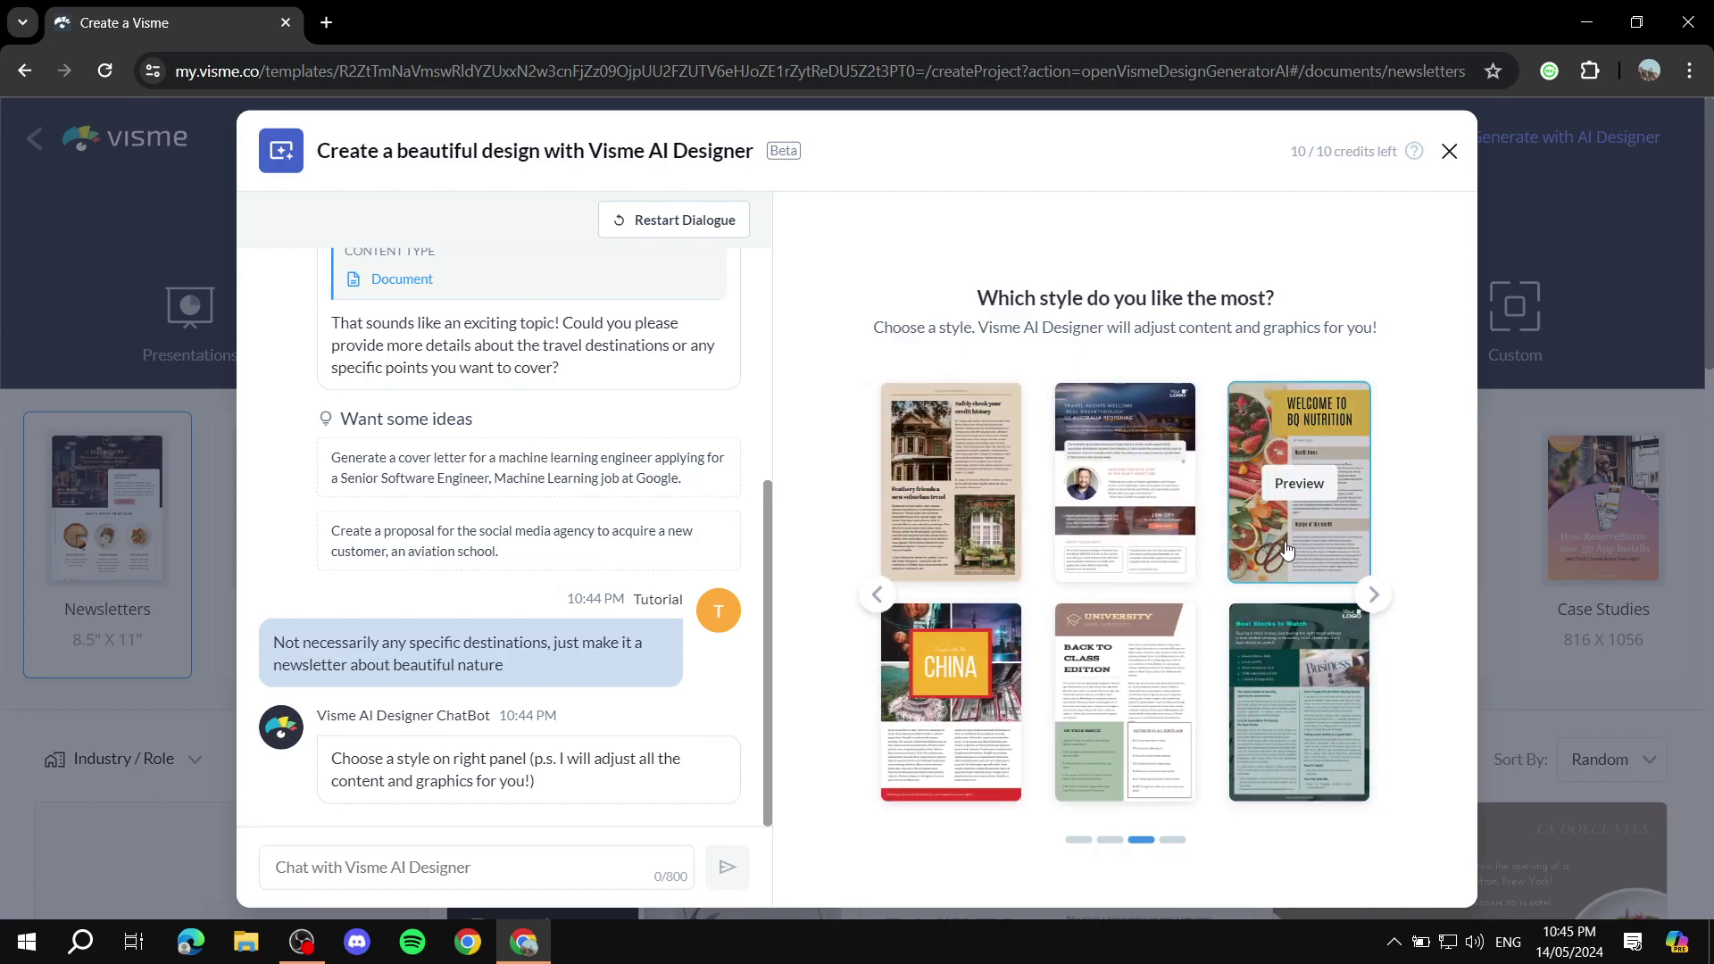
{"action": "scroll", "coordinate": [1263, 563], "scroll_direction": "right", "scroll_amount": 1}
{"action": "scroll", "coordinate": [1259, 567], "scroll_direction": "left", "scroll_amount": 2}
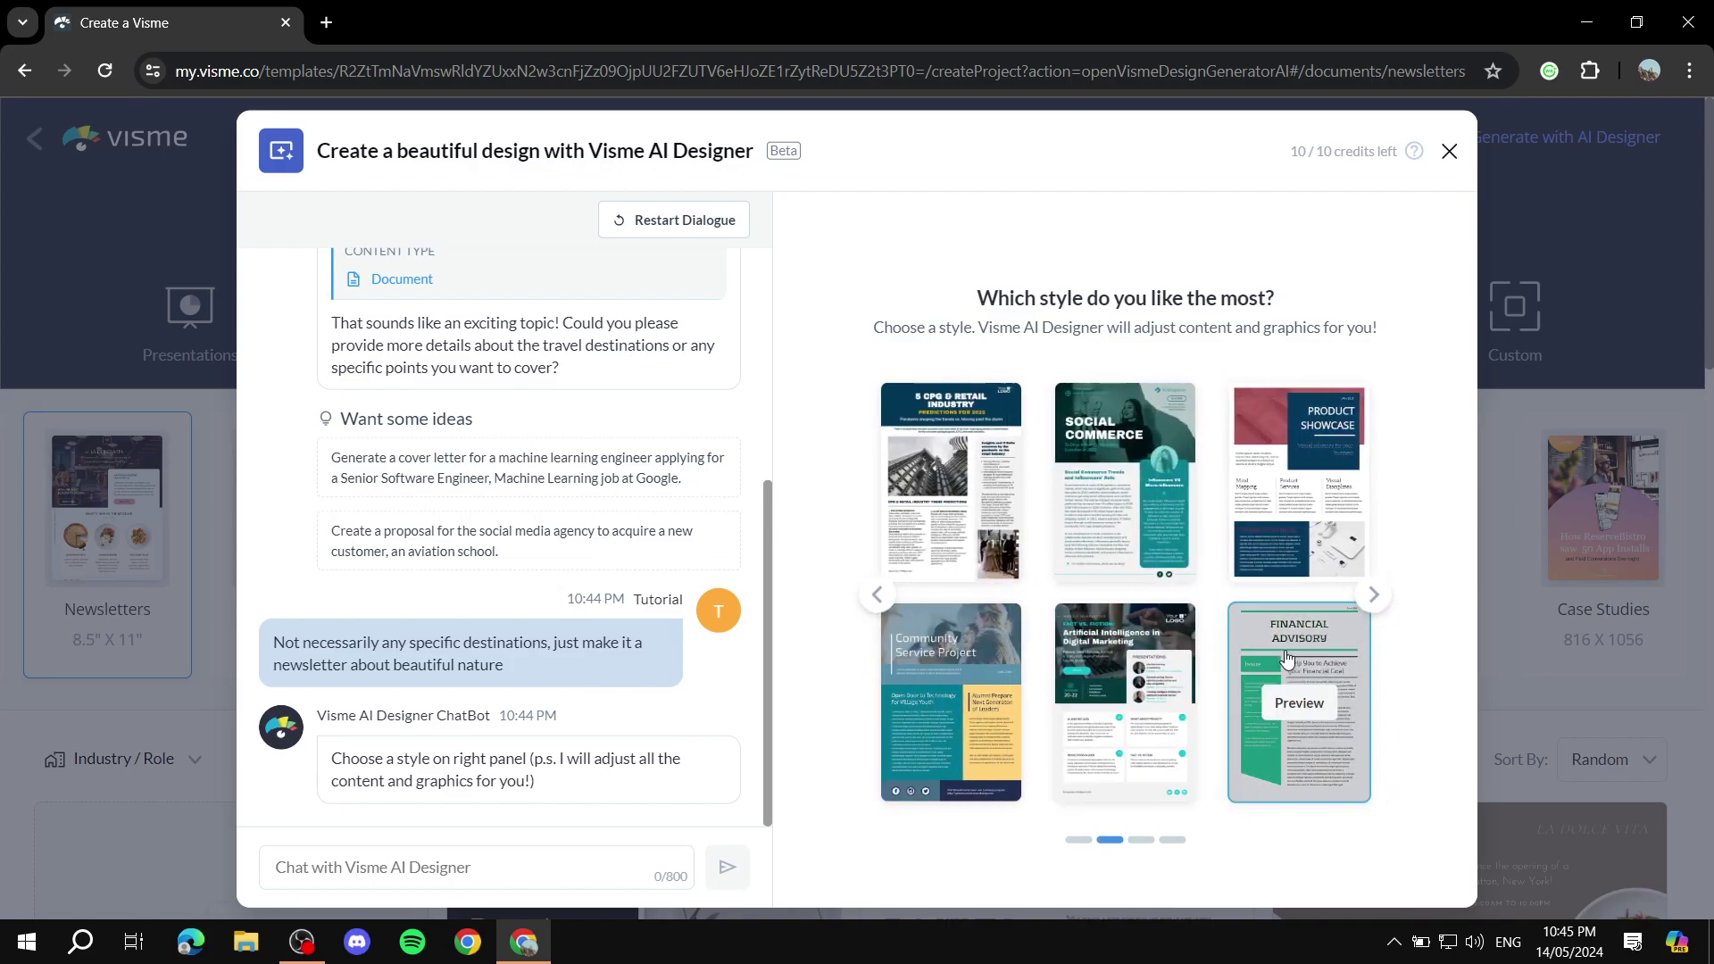
{"action": "scroll", "coordinate": [1272, 678], "scroll_direction": "left", "scroll_amount": 1}
{"action": "scroll", "coordinate": [1272, 678], "scroll_direction": "left", "scroll_amount": 1}
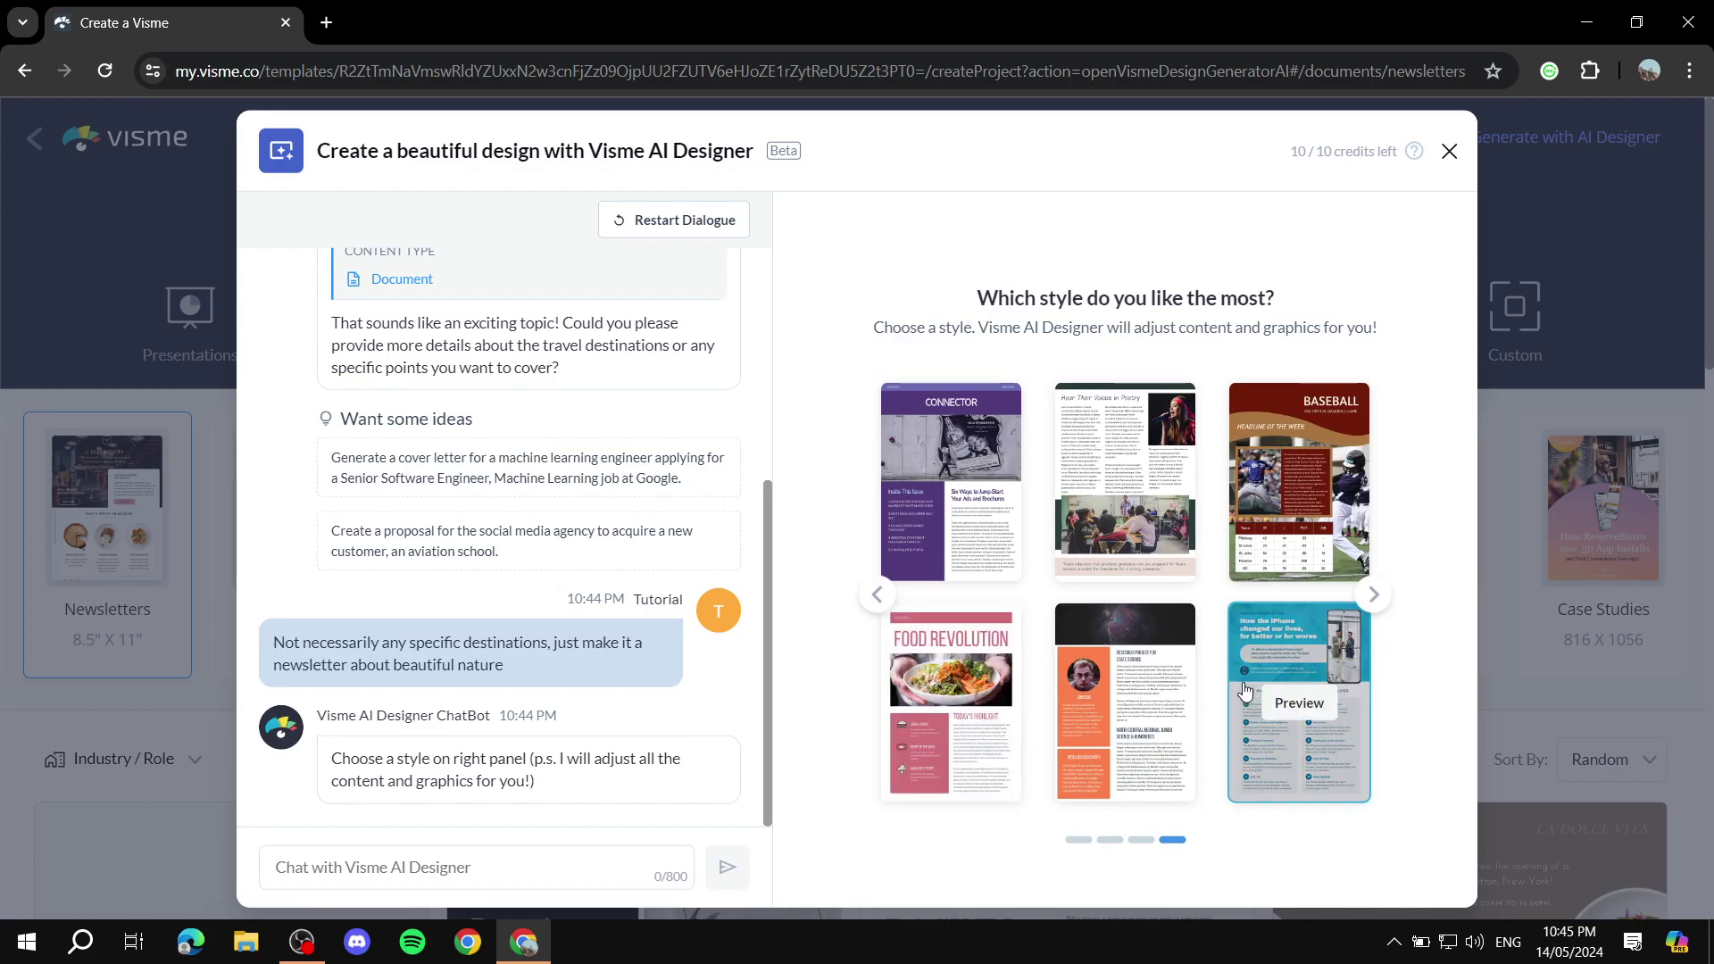
{"action": "scroll", "coordinate": [1258, 644], "scroll_direction": "right", "scroll_amount": 1}
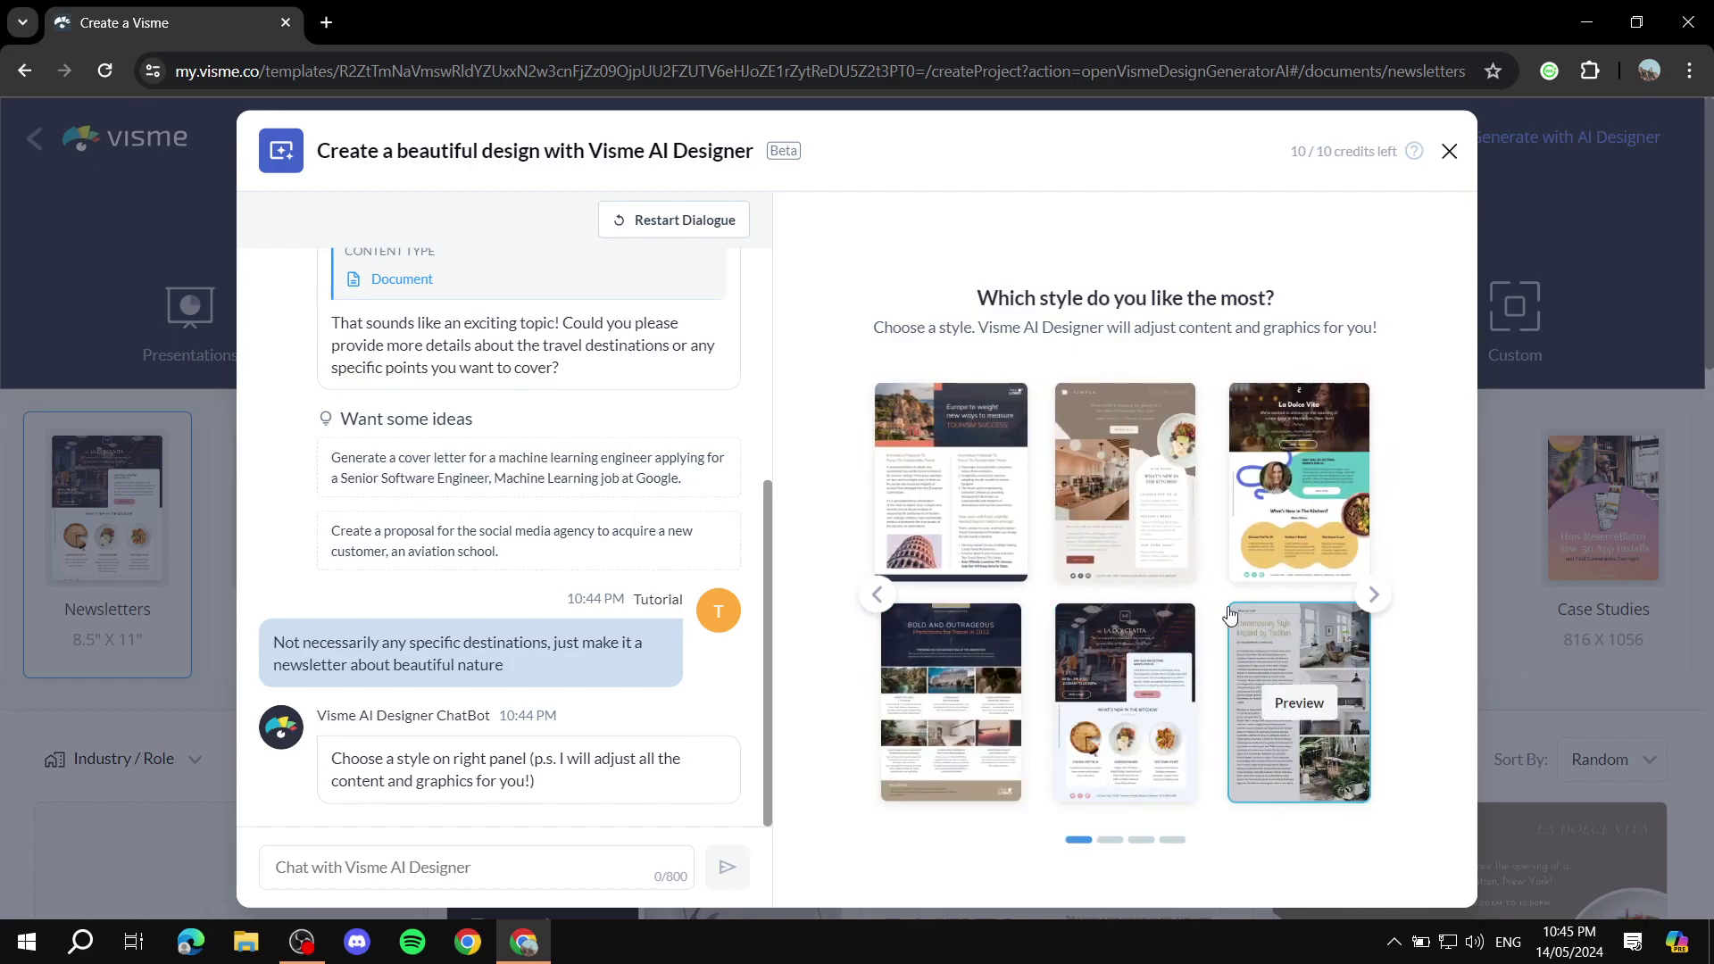
{"action": "scroll", "coordinate": [1286, 750], "scroll_direction": "right", "scroll_amount": 1}
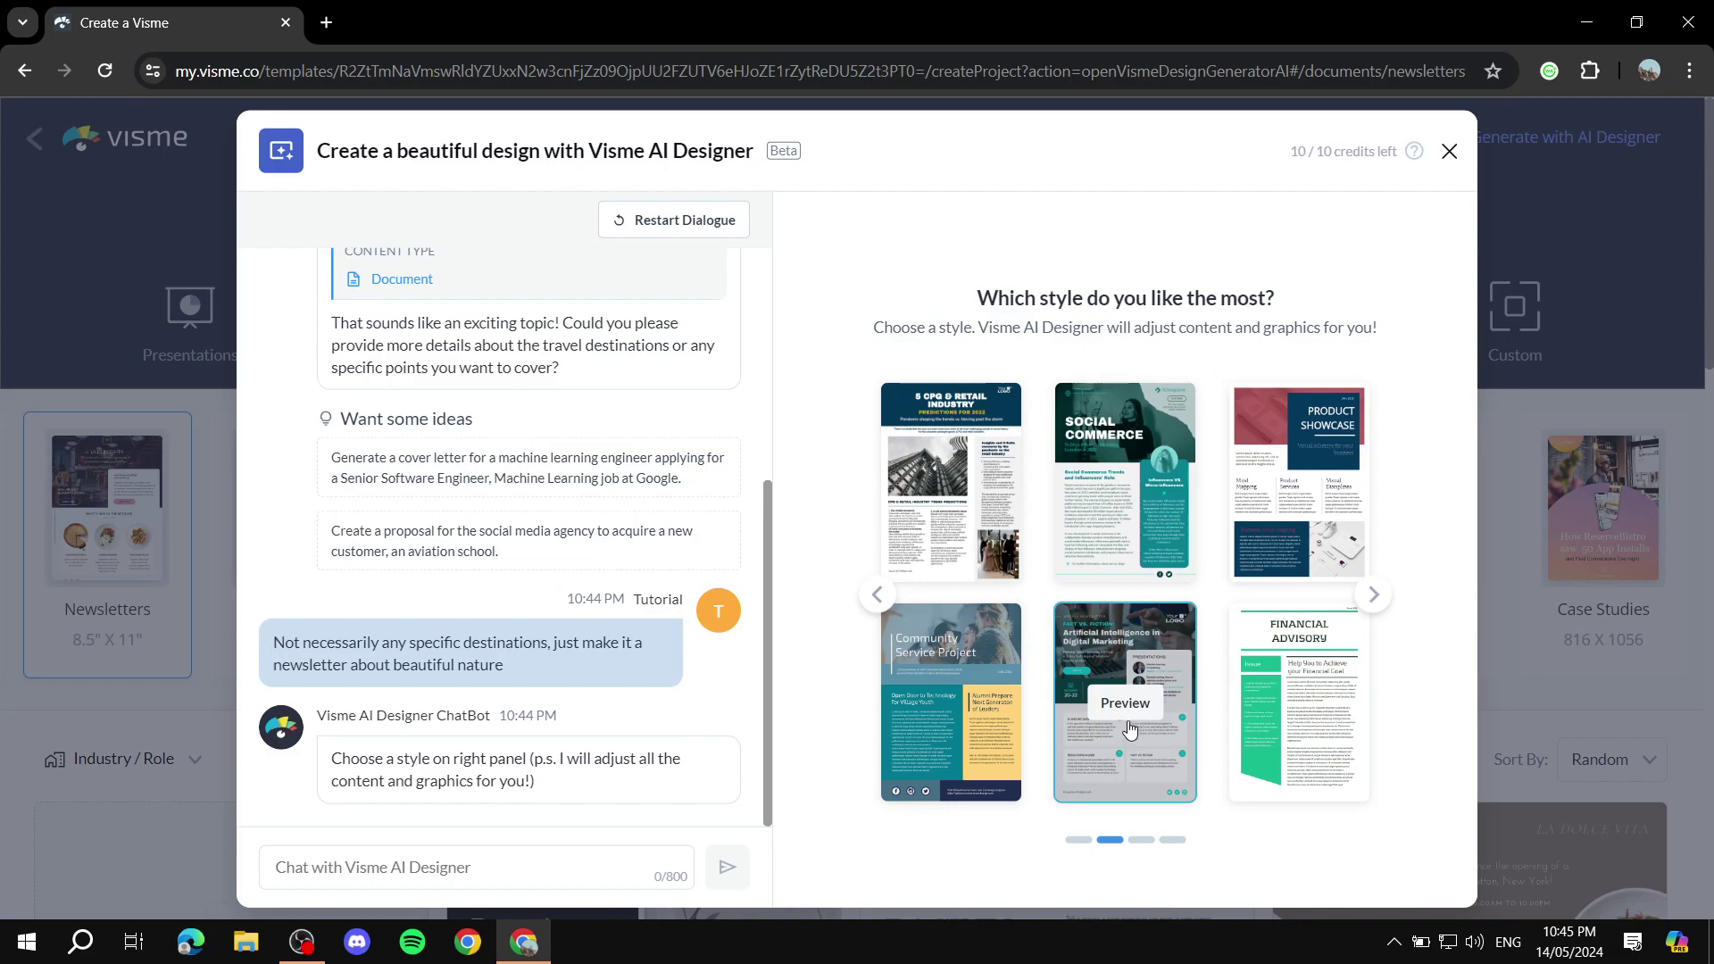
{"action": "left_click", "coordinate": [1125, 704]}
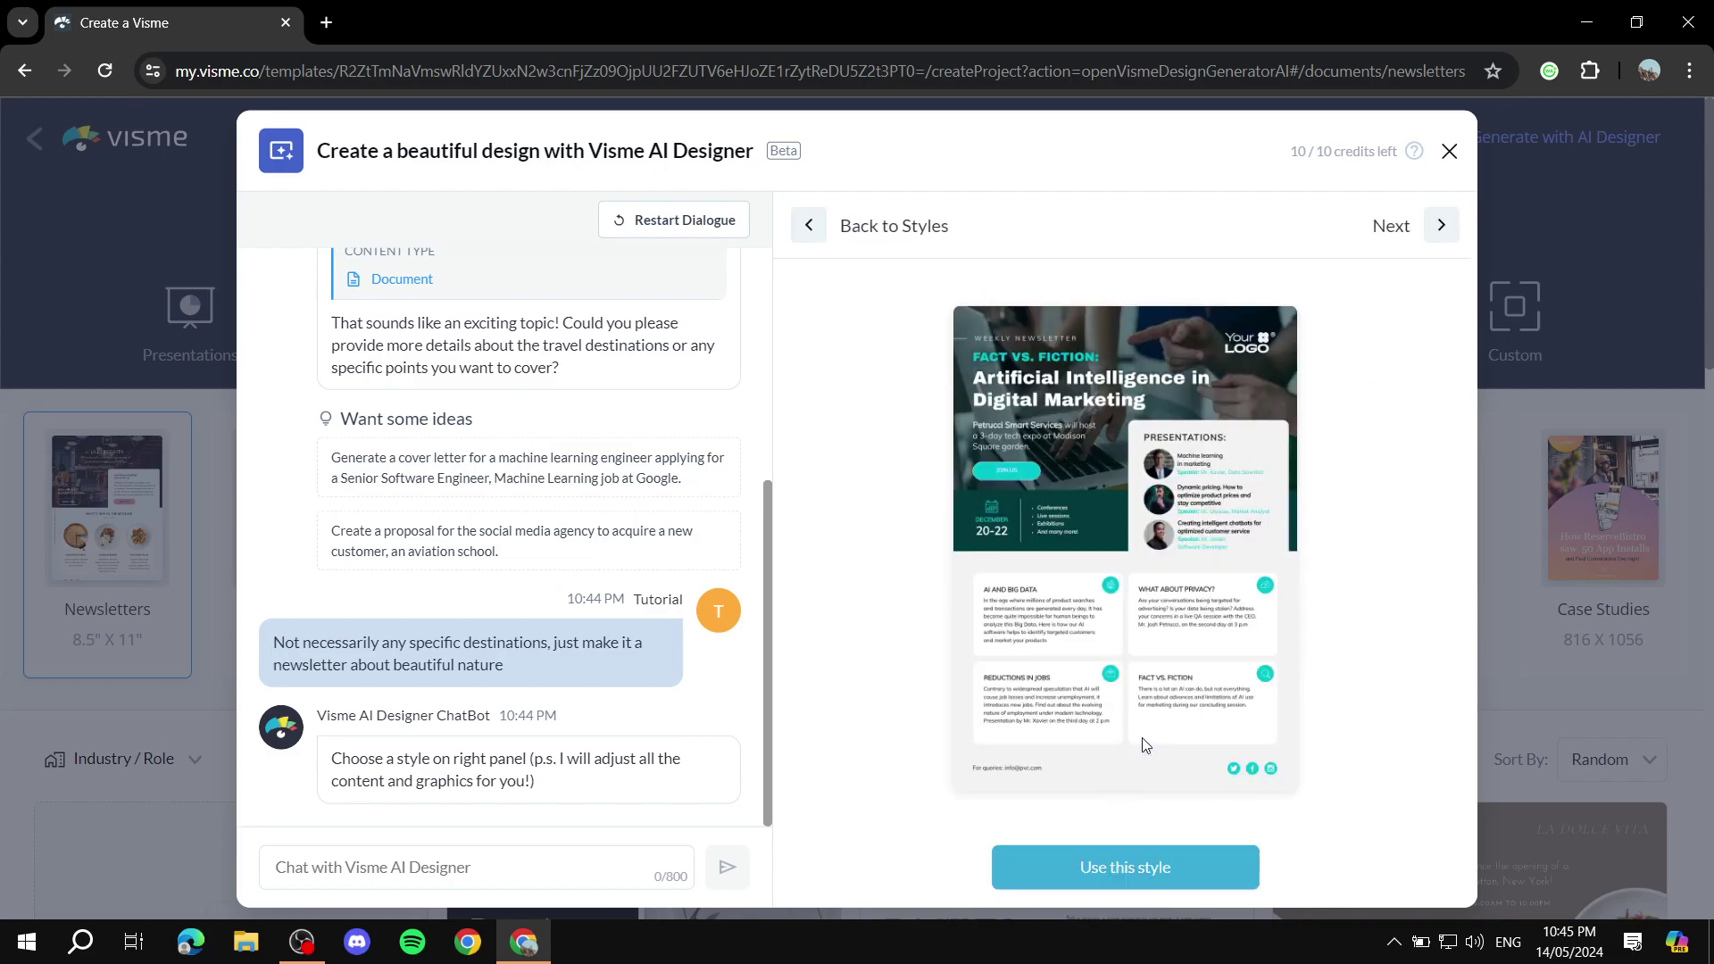
Use the previewed digital-marketing style to generate the nature newsletter.
{"action": "left_click", "coordinate": [1165, 862]}
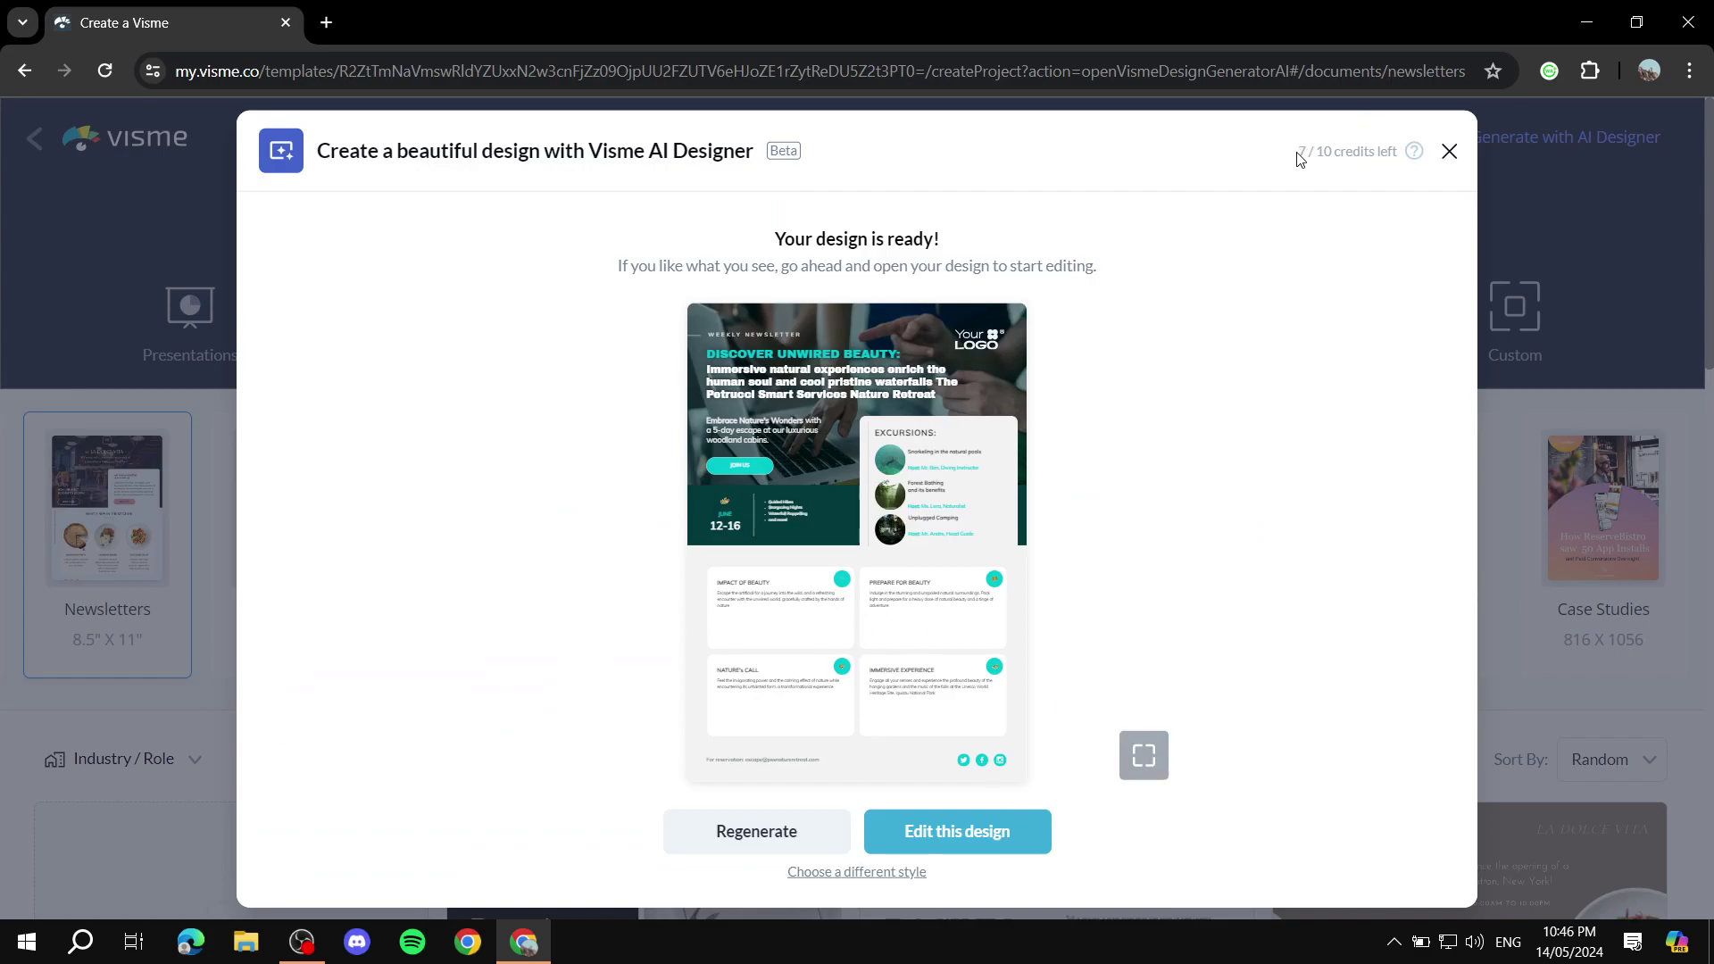
Check the remaining credits, view the generated newsletter enlarged, then choose Edit this design.
{"action": "left_click_drag", "start_coordinate": [1298, 152], "coordinate": [1390, 157]}
{"action": "left_click", "coordinate": [1405, 212]}
{"action": "left_click", "coordinate": [1140, 759]}
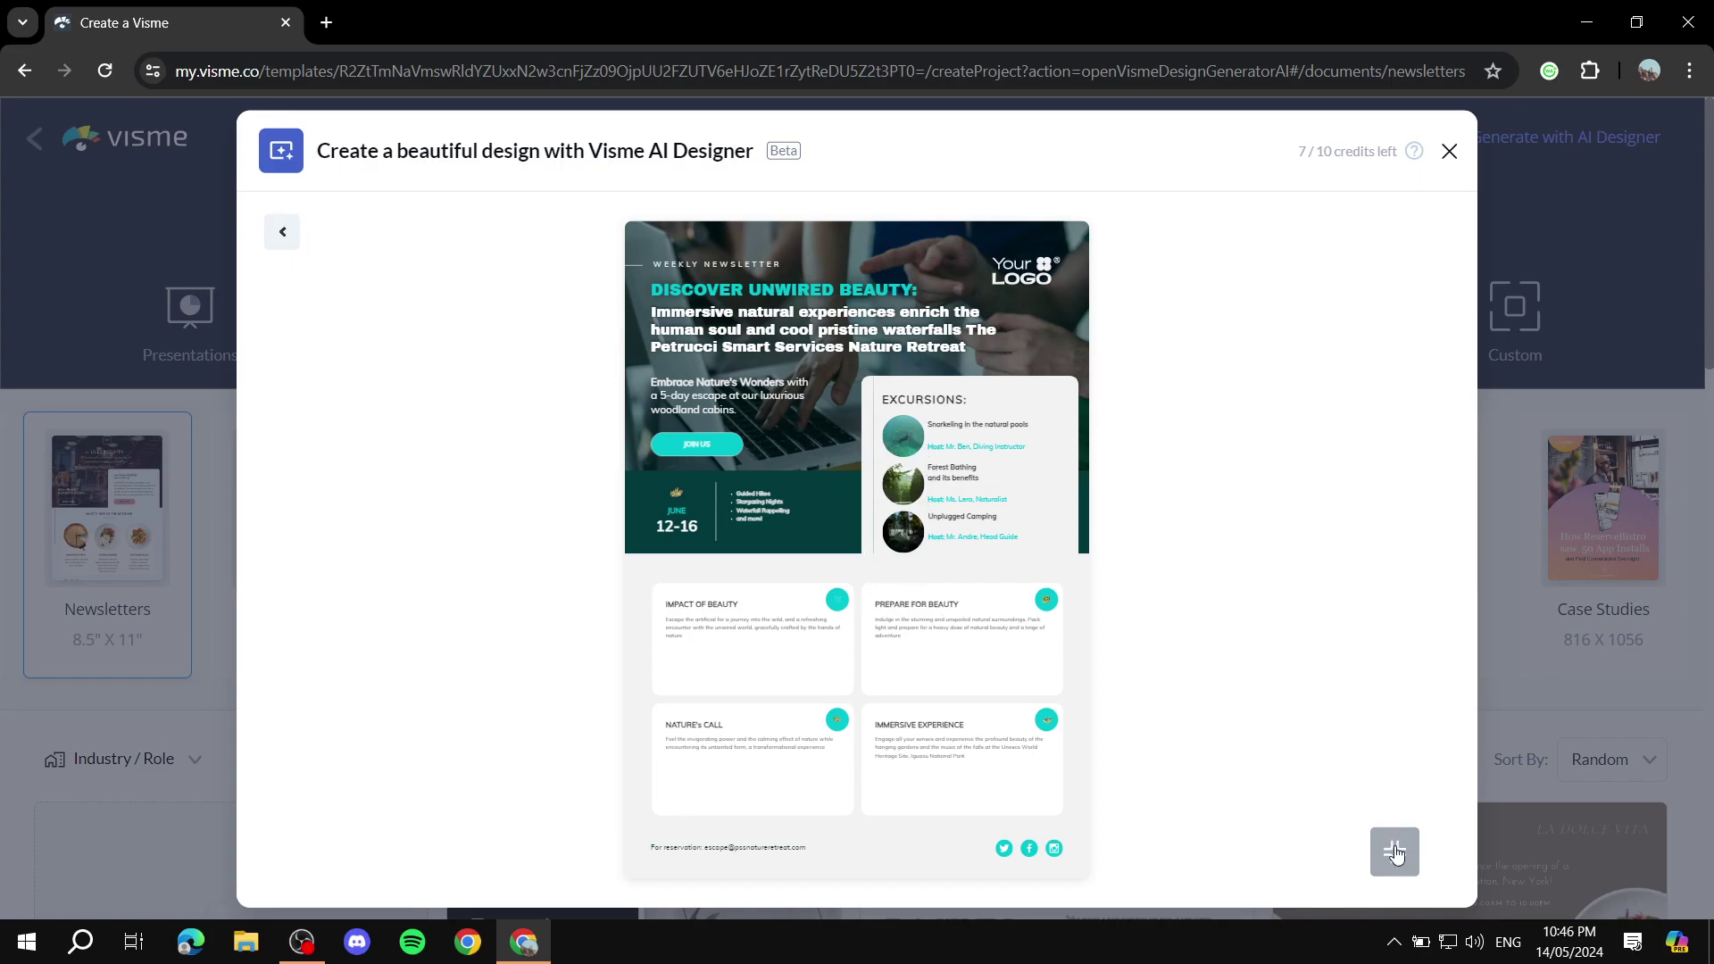
{"action": "left_click", "coordinate": [1395, 853]}
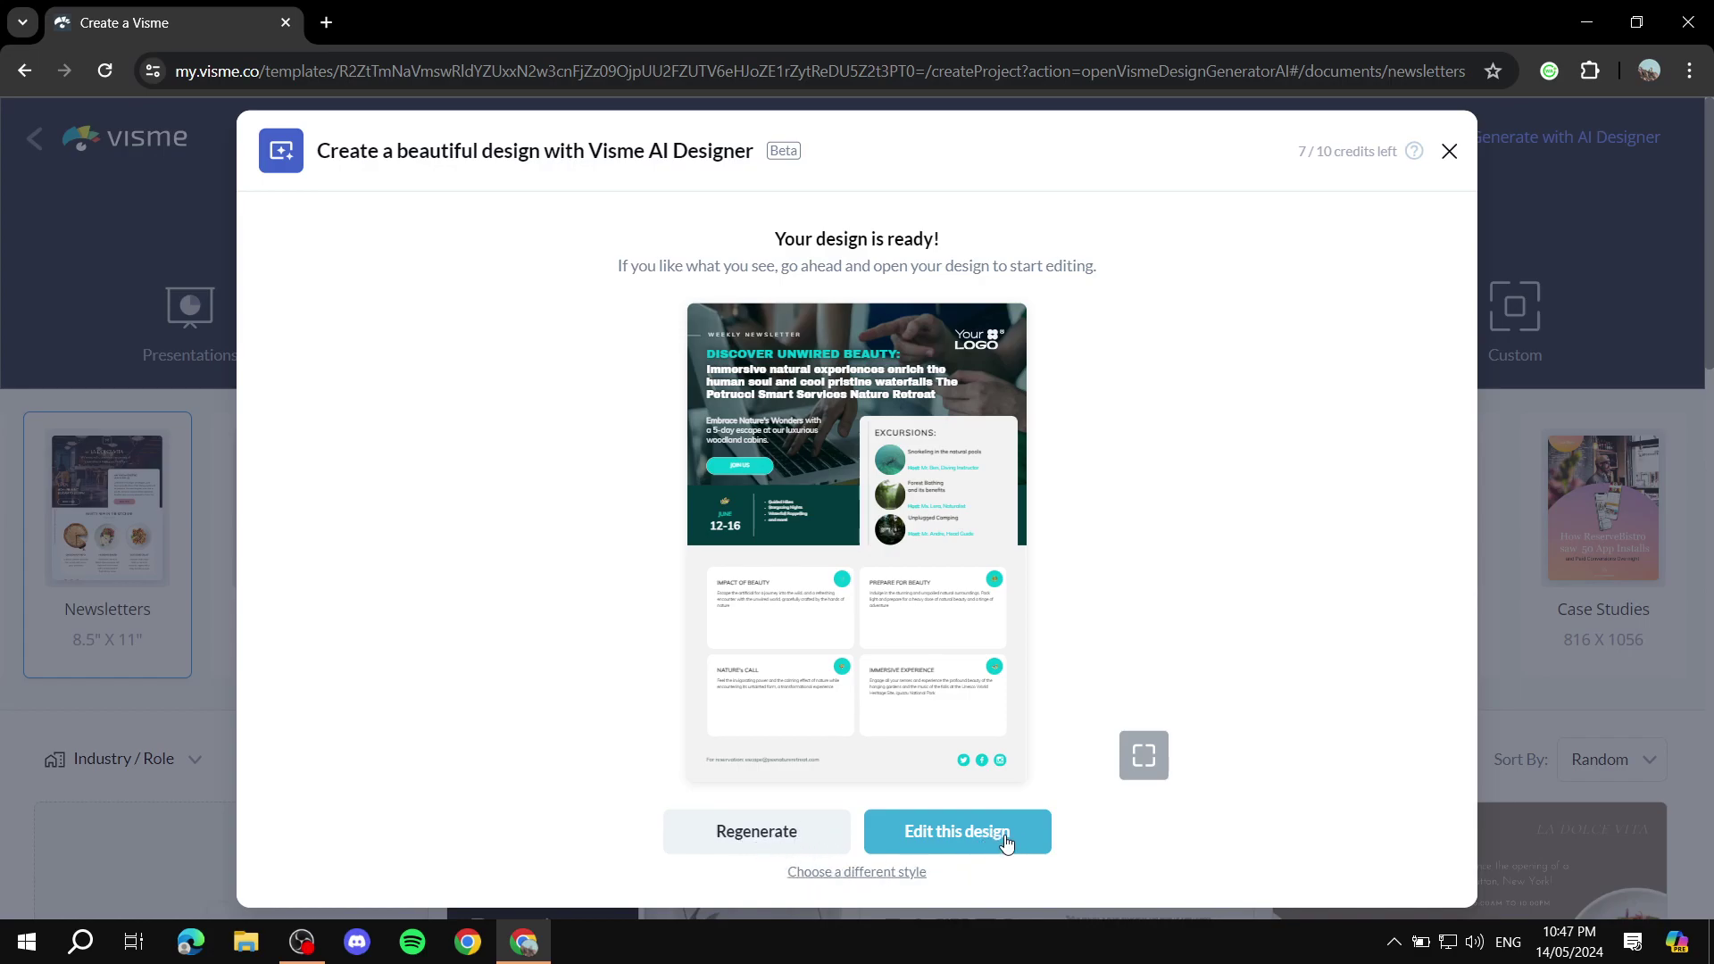
{"action": "left_click", "coordinate": [938, 836]}
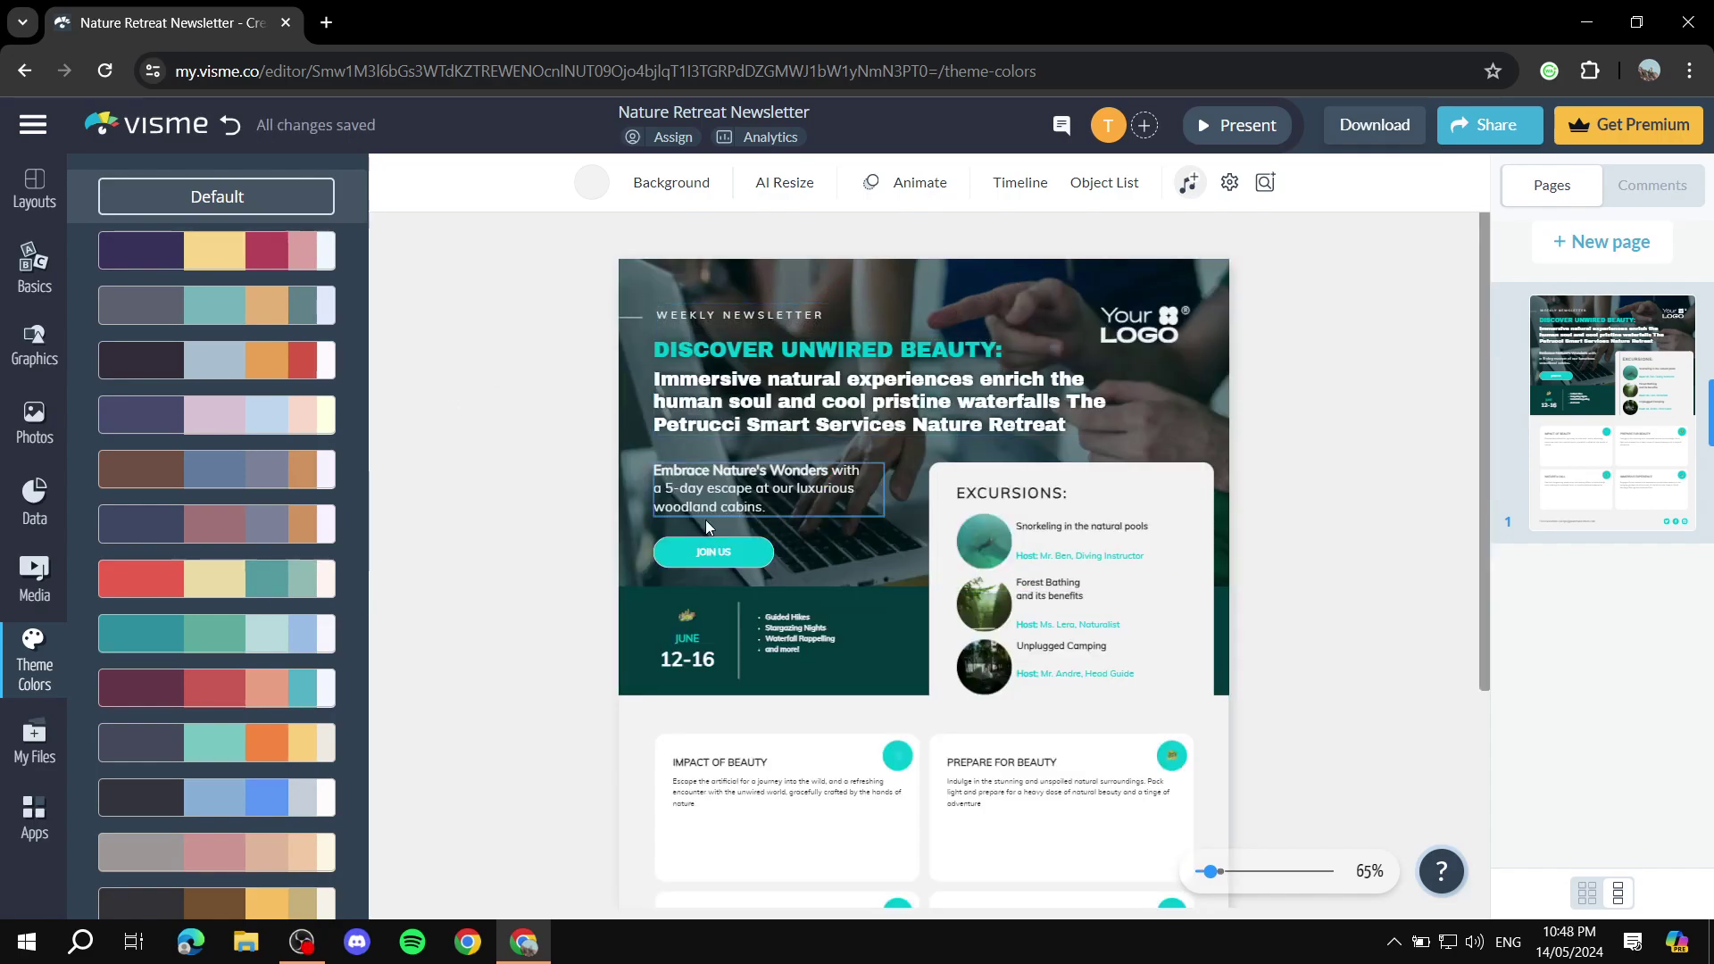
Inspect the Nature Retreat Newsletter canvas, selecting the snorkelling photo and the header logo.
{"action": "scroll", "coordinate": [1006, 509], "scroll_direction": "down", "scroll_amount": 3}
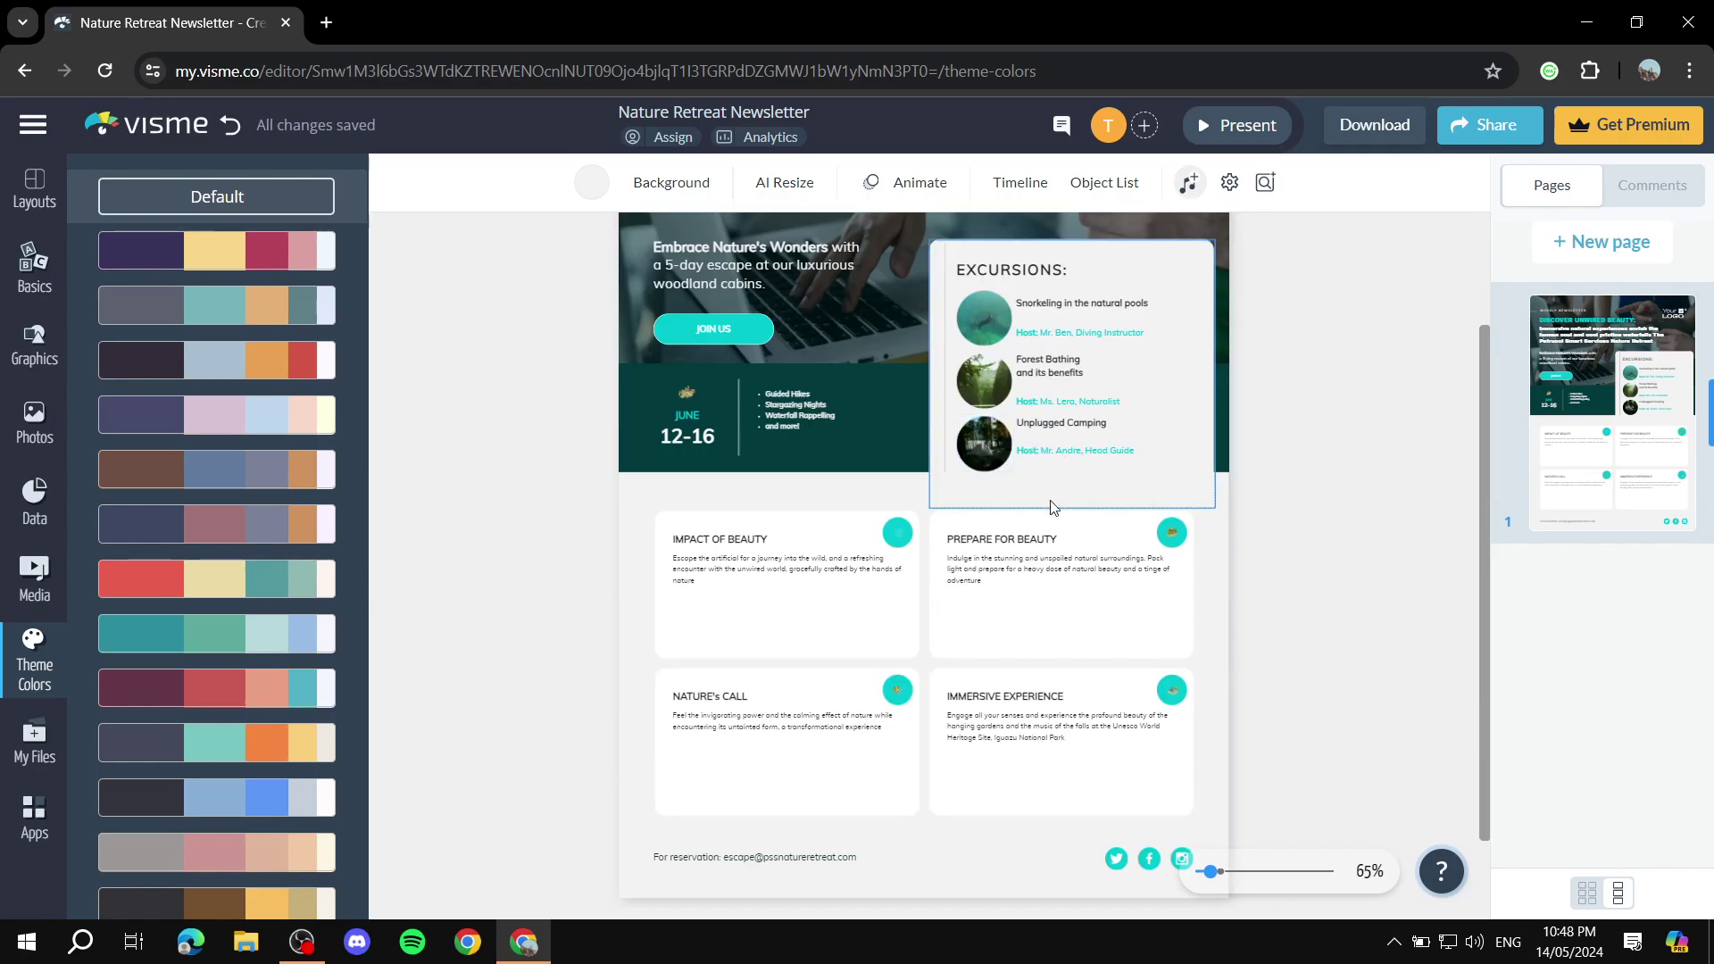
{"action": "scroll", "coordinate": [1054, 507], "scroll_direction": "up", "scroll_amount": 3}
{"action": "left_click", "coordinate": [985, 541]}
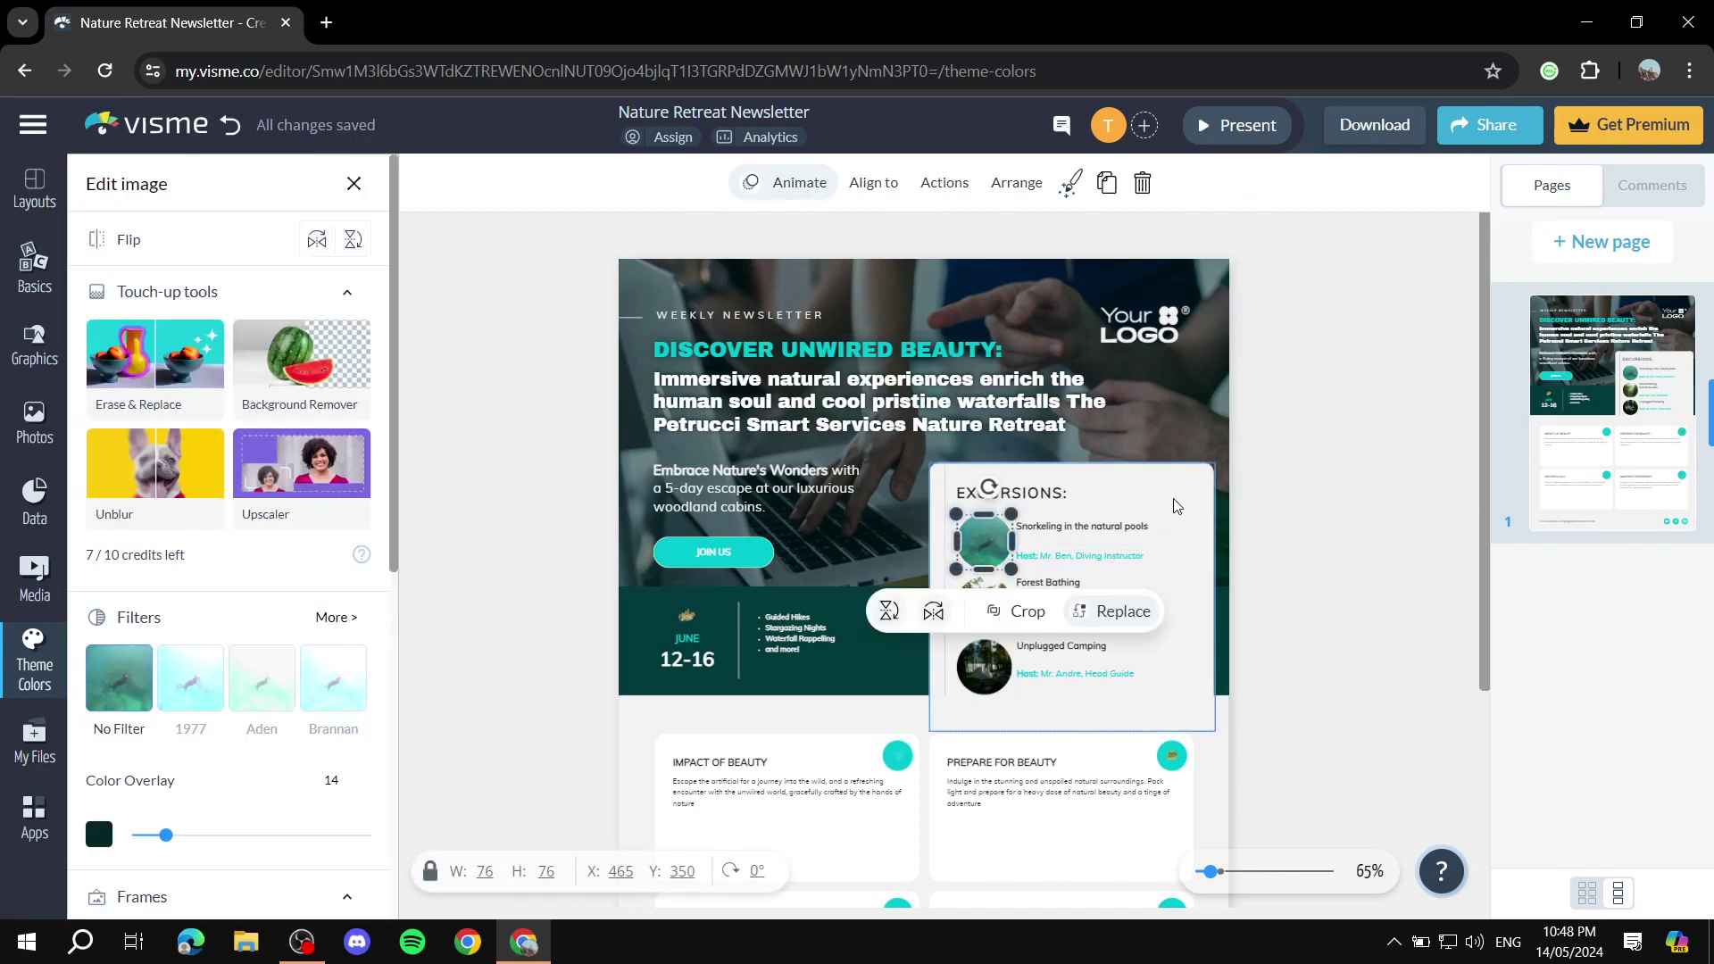
{"action": "left_click", "coordinate": [1142, 323]}
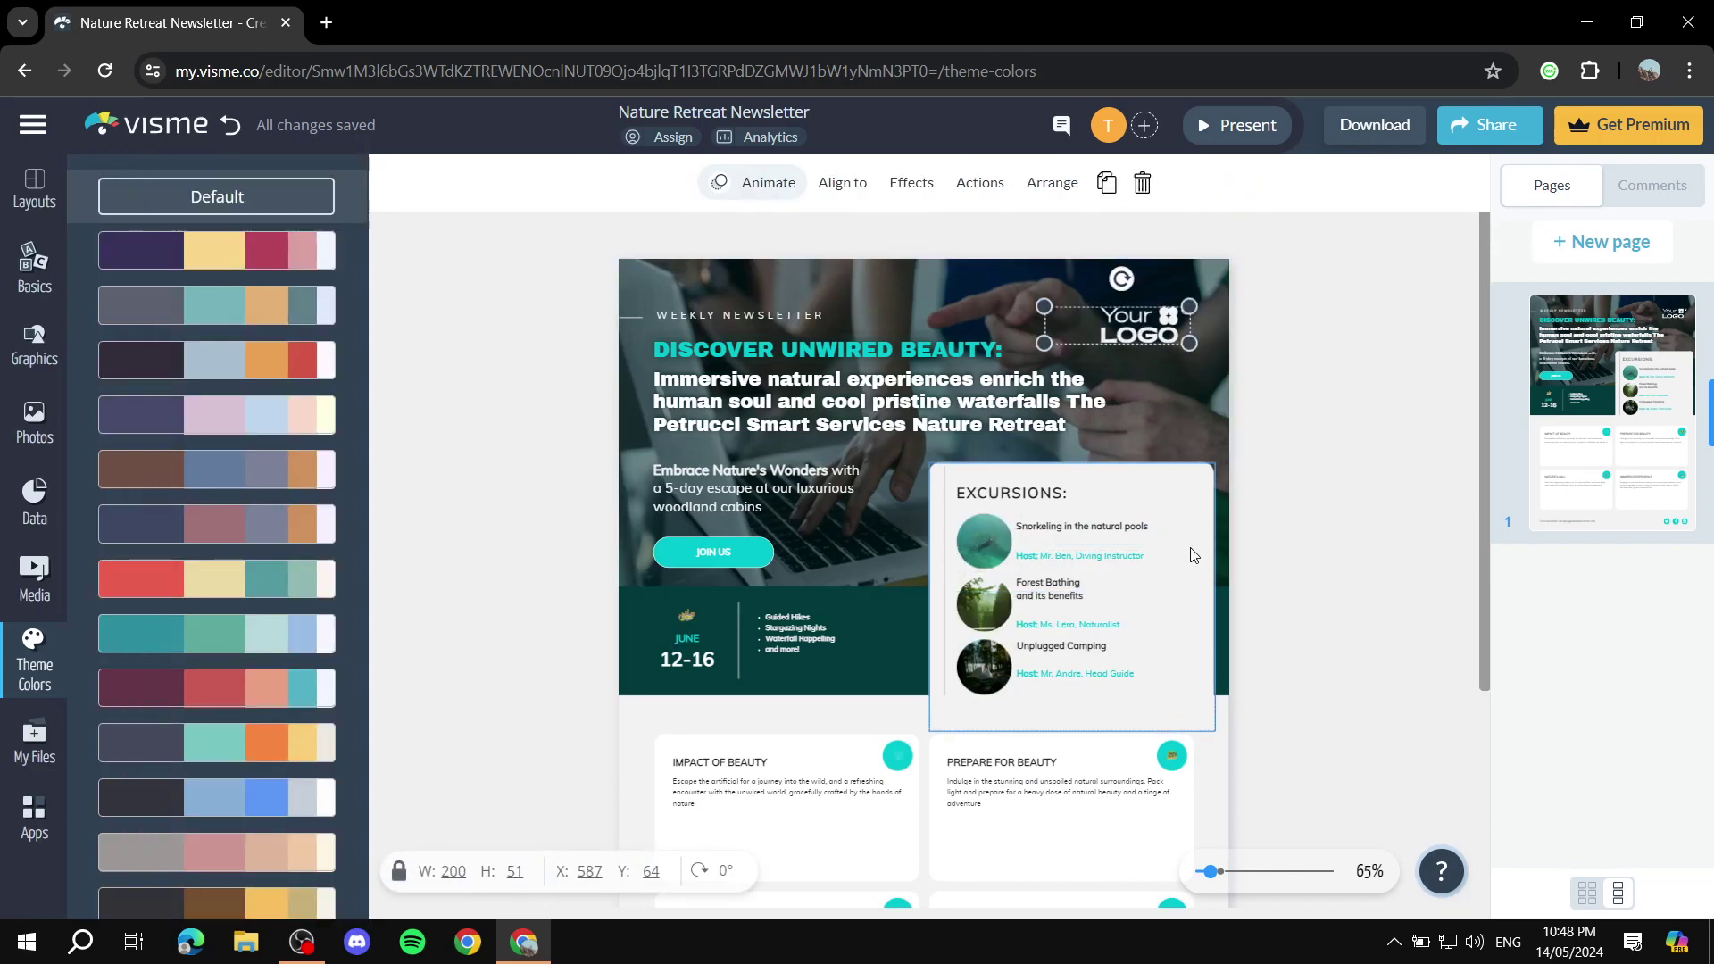
{"action": "left_click", "coordinate": [1303, 436]}
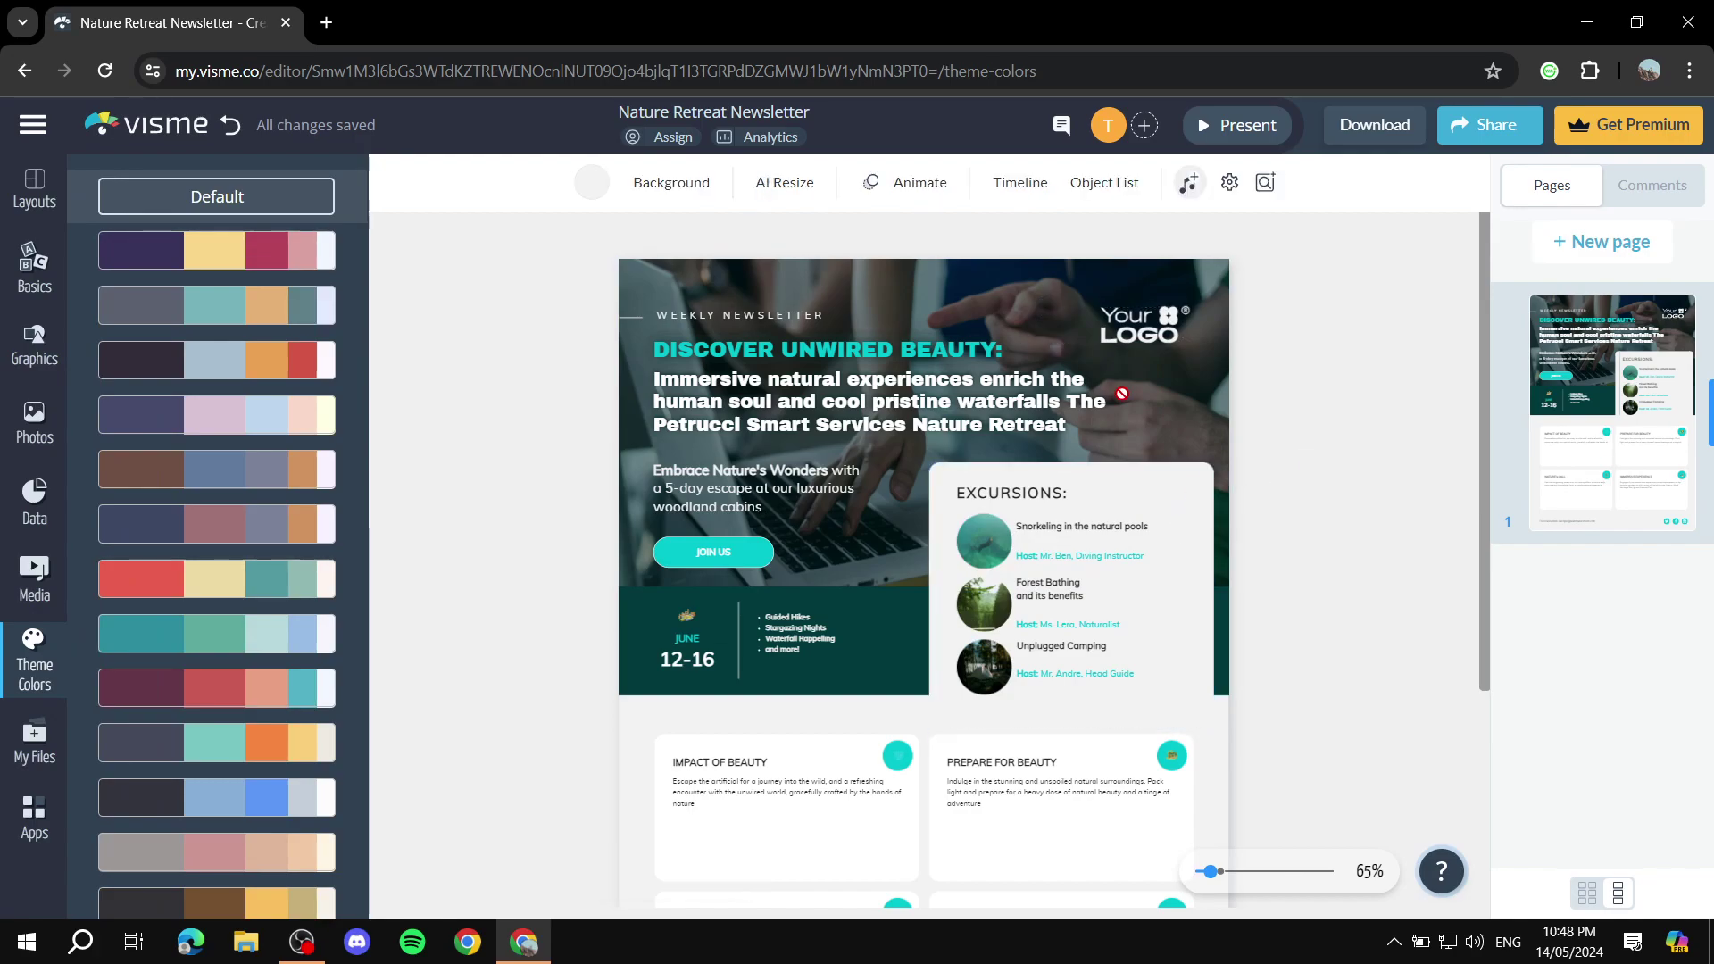
Apply the slate, teal and tan theme palette after dismissing a premium-palette upgrade prompt.
{"action": "left_click", "coordinate": [19, 665]}
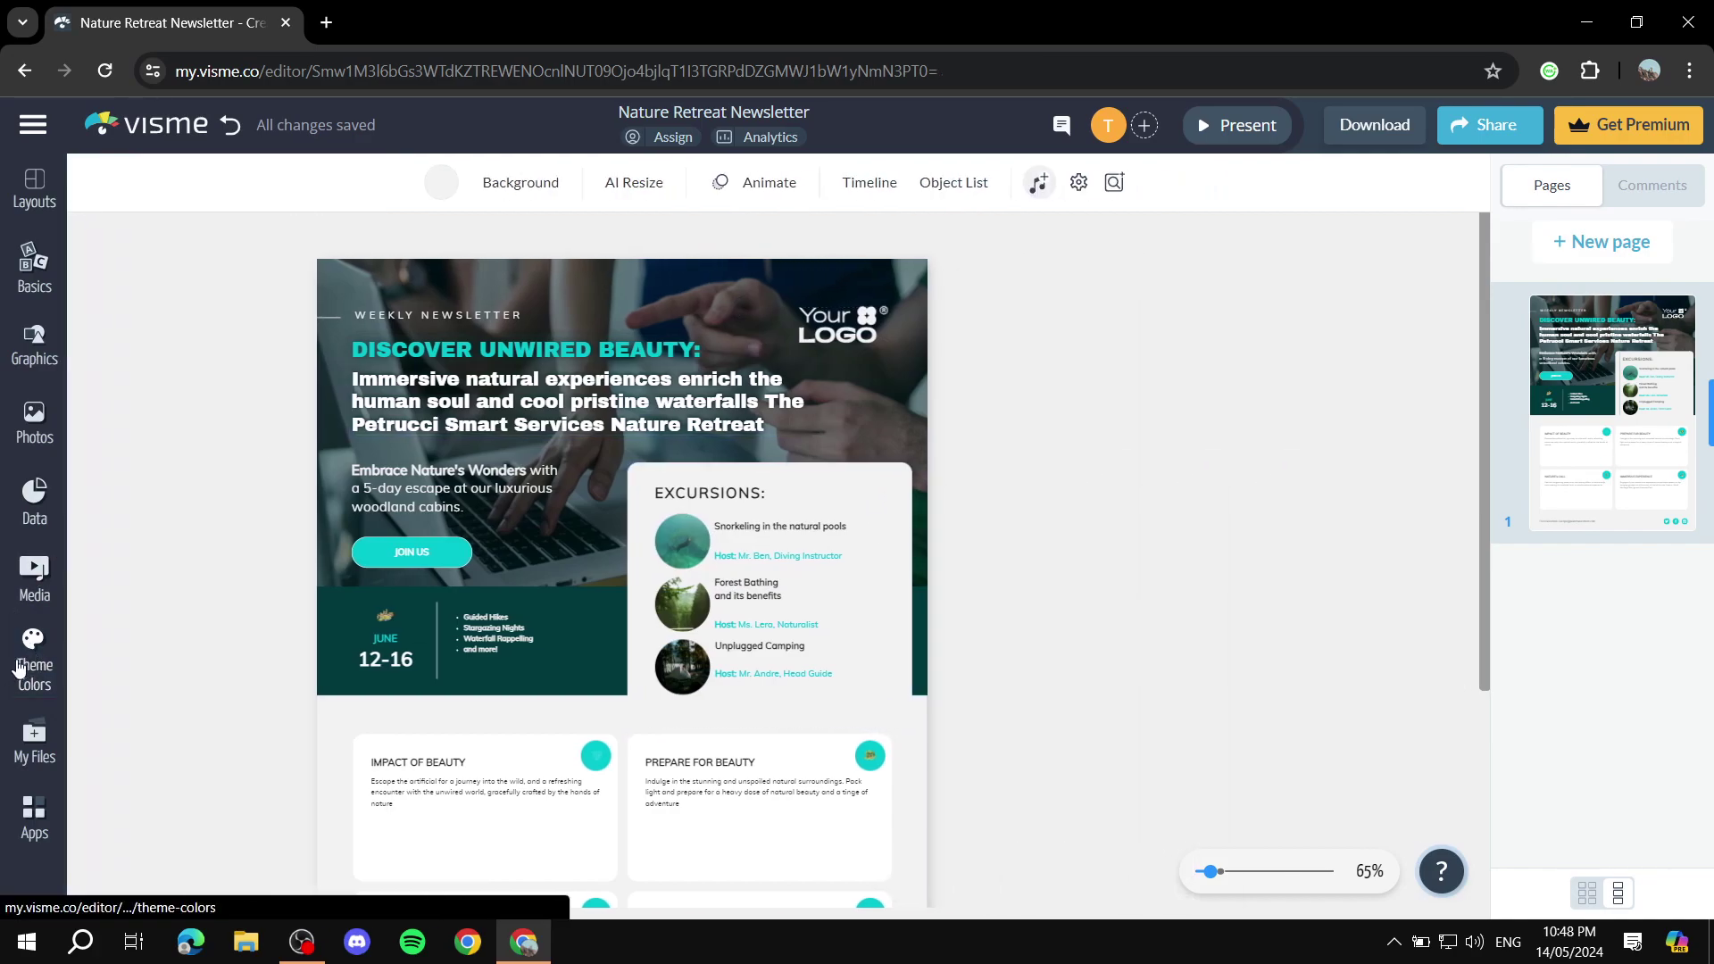
{"action": "left_click", "coordinate": [19, 665]}
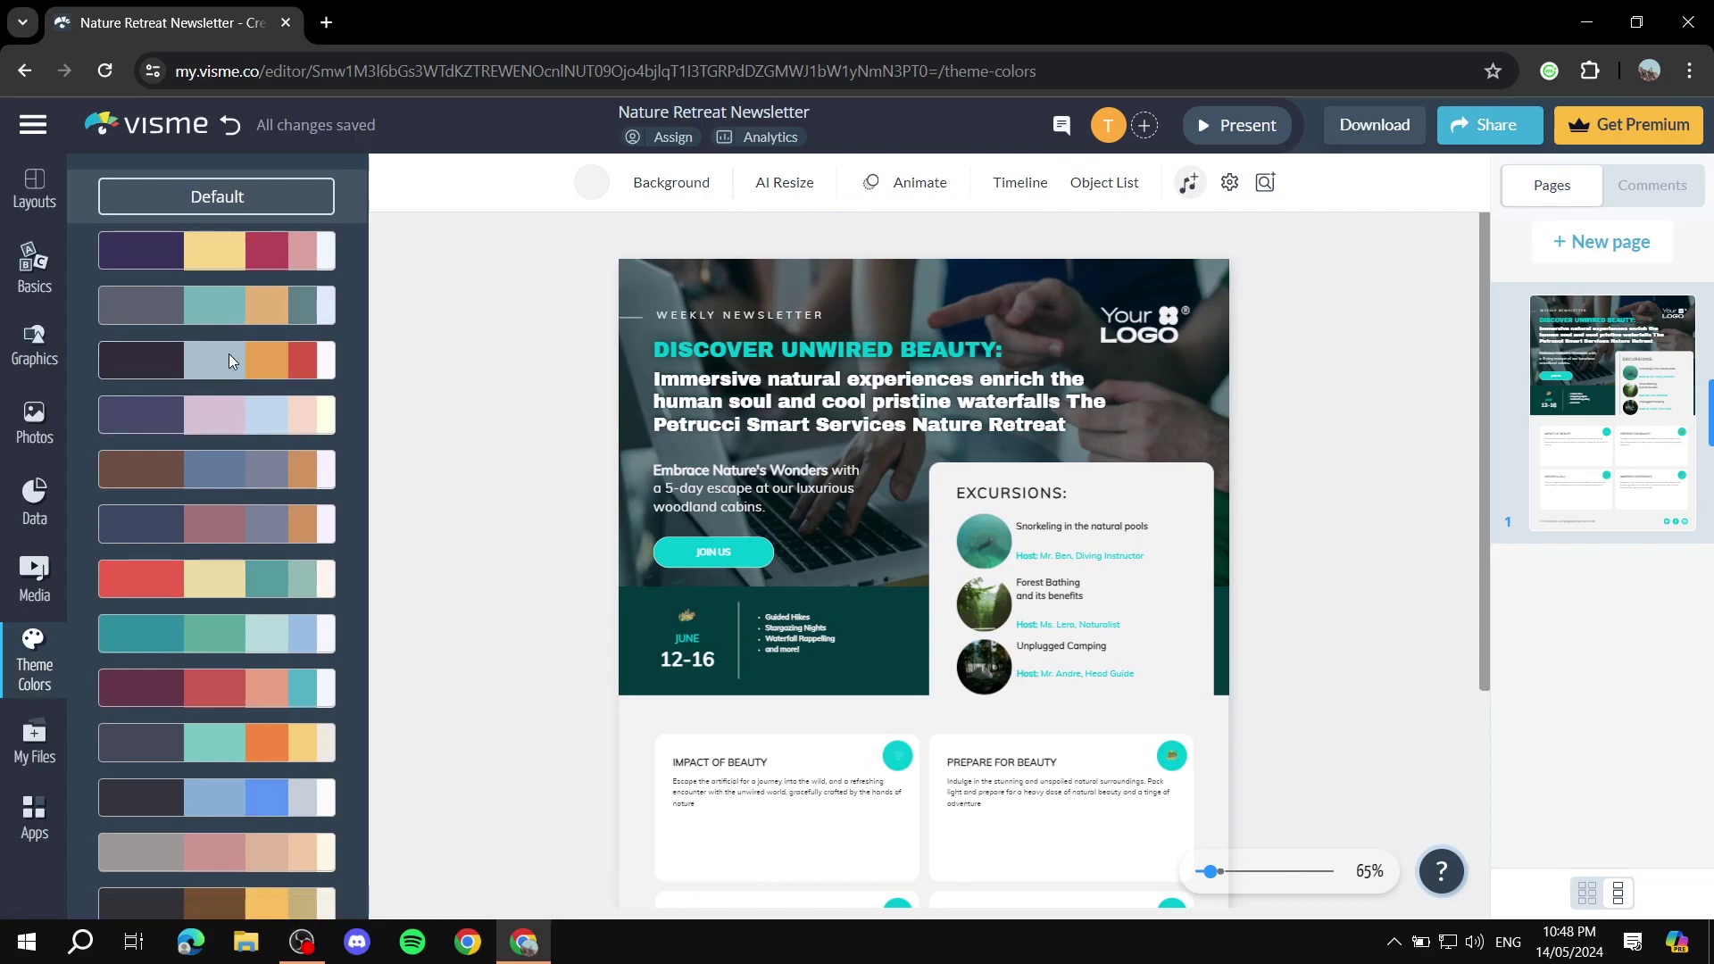
{"action": "left_click", "coordinate": [254, 305]}
{"action": "scroll", "coordinate": [285, 464], "scroll_direction": "down", "scroll_amount": 4}
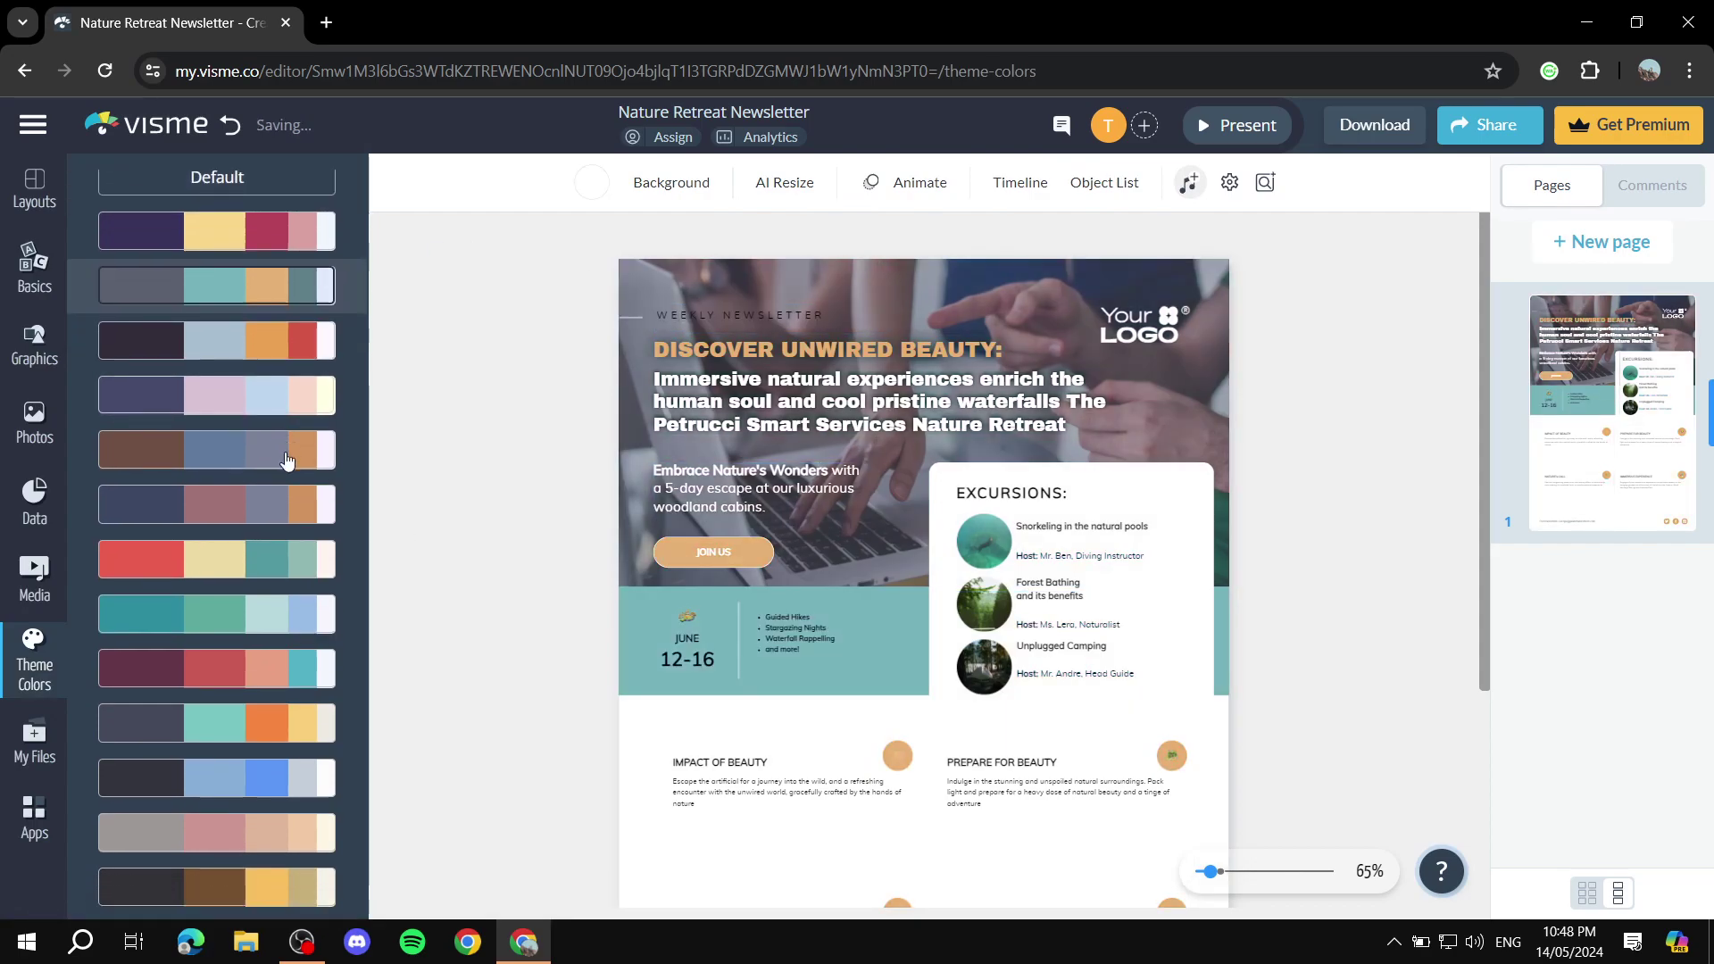
{"action": "left_click", "coordinate": [240, 793]}
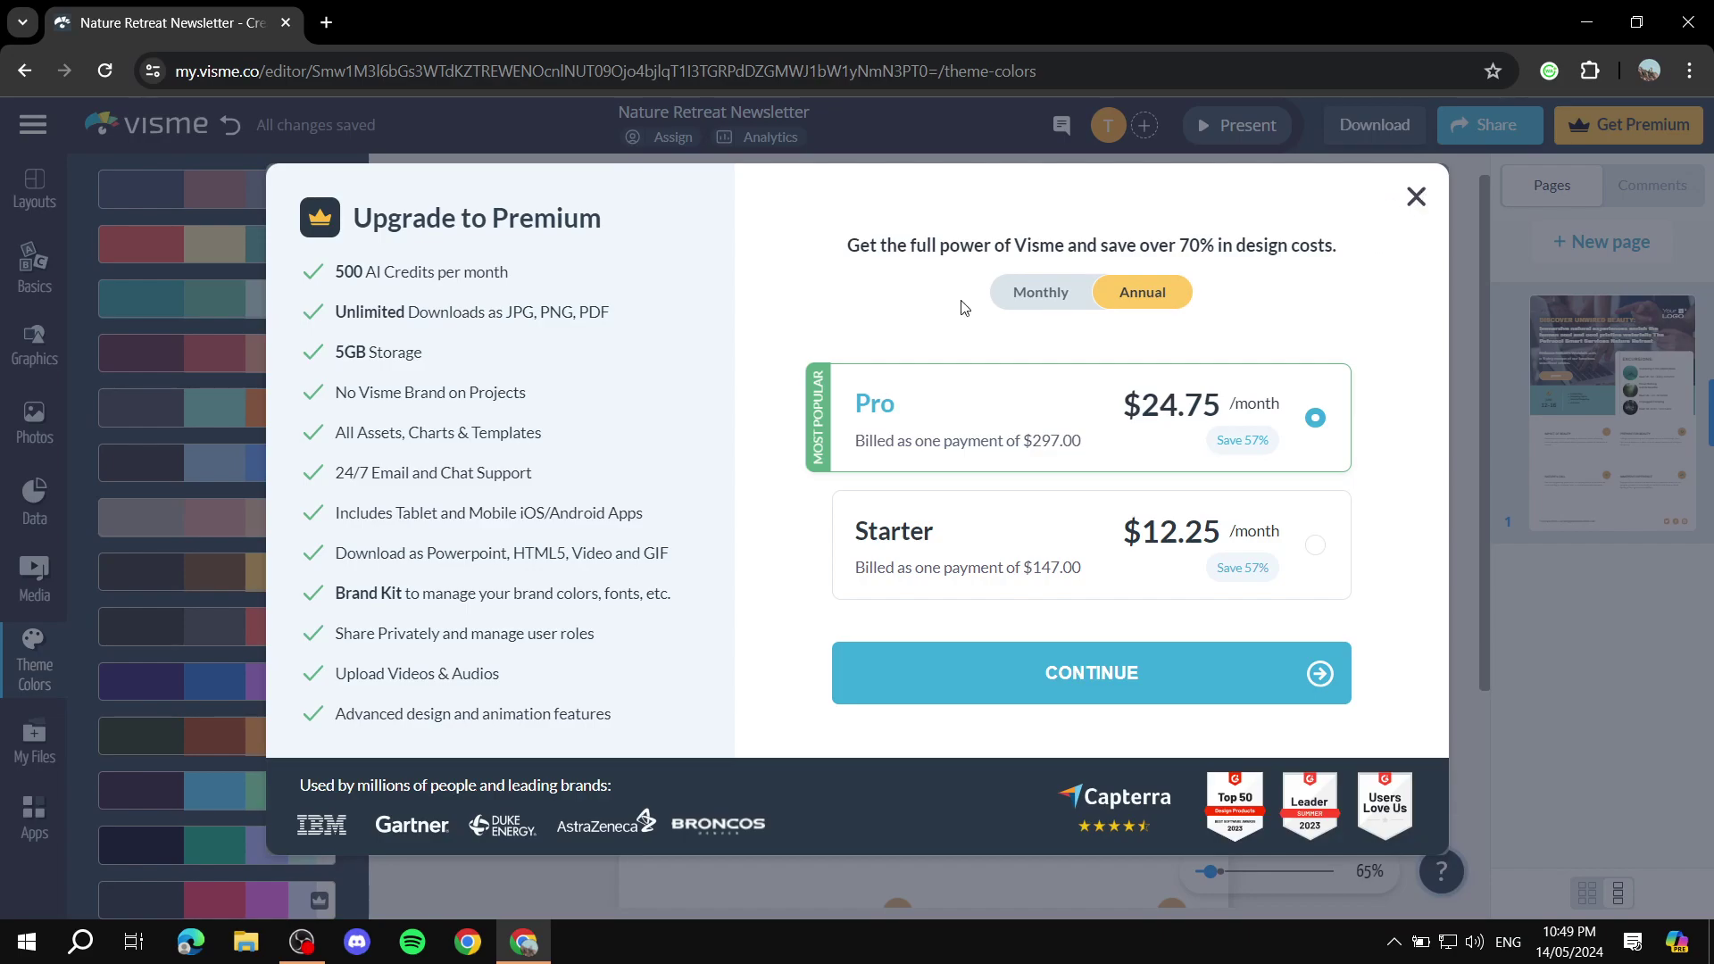
{"action": "key", "text": "Escape"}
{"action": "scroll", "coordinate": [218, 458], "scroll_direction": "up", "scroll_amount": 3}
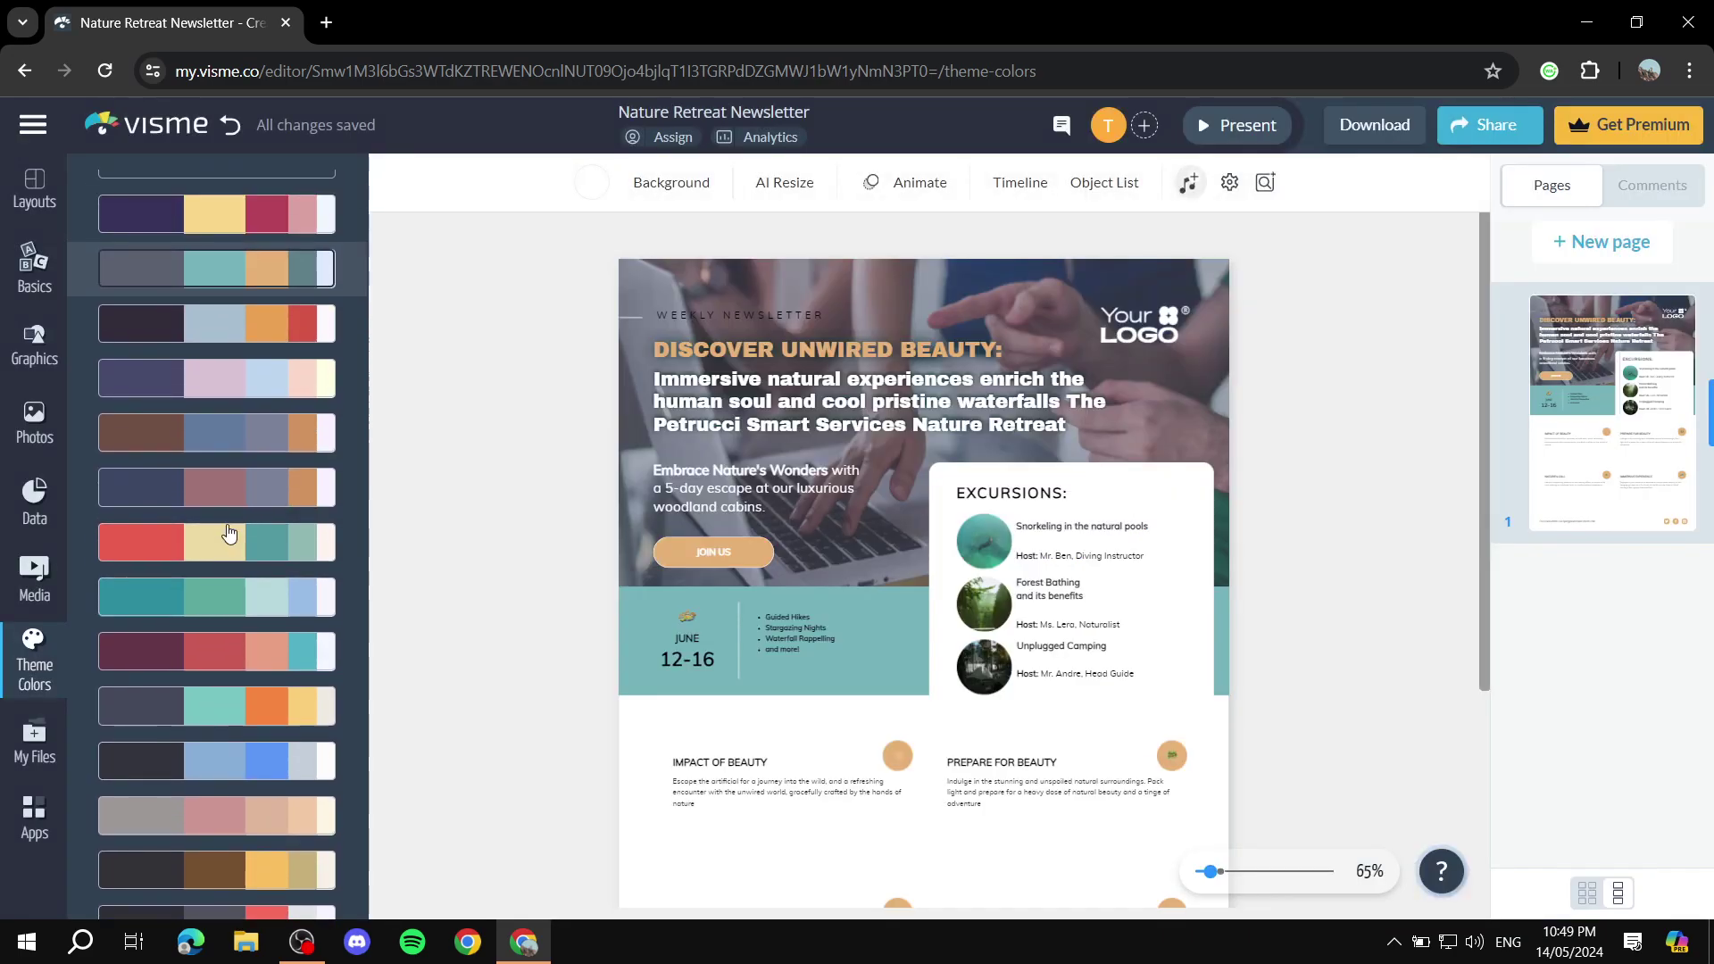
{"action": "left_click", "coordinate": [257, 253]}
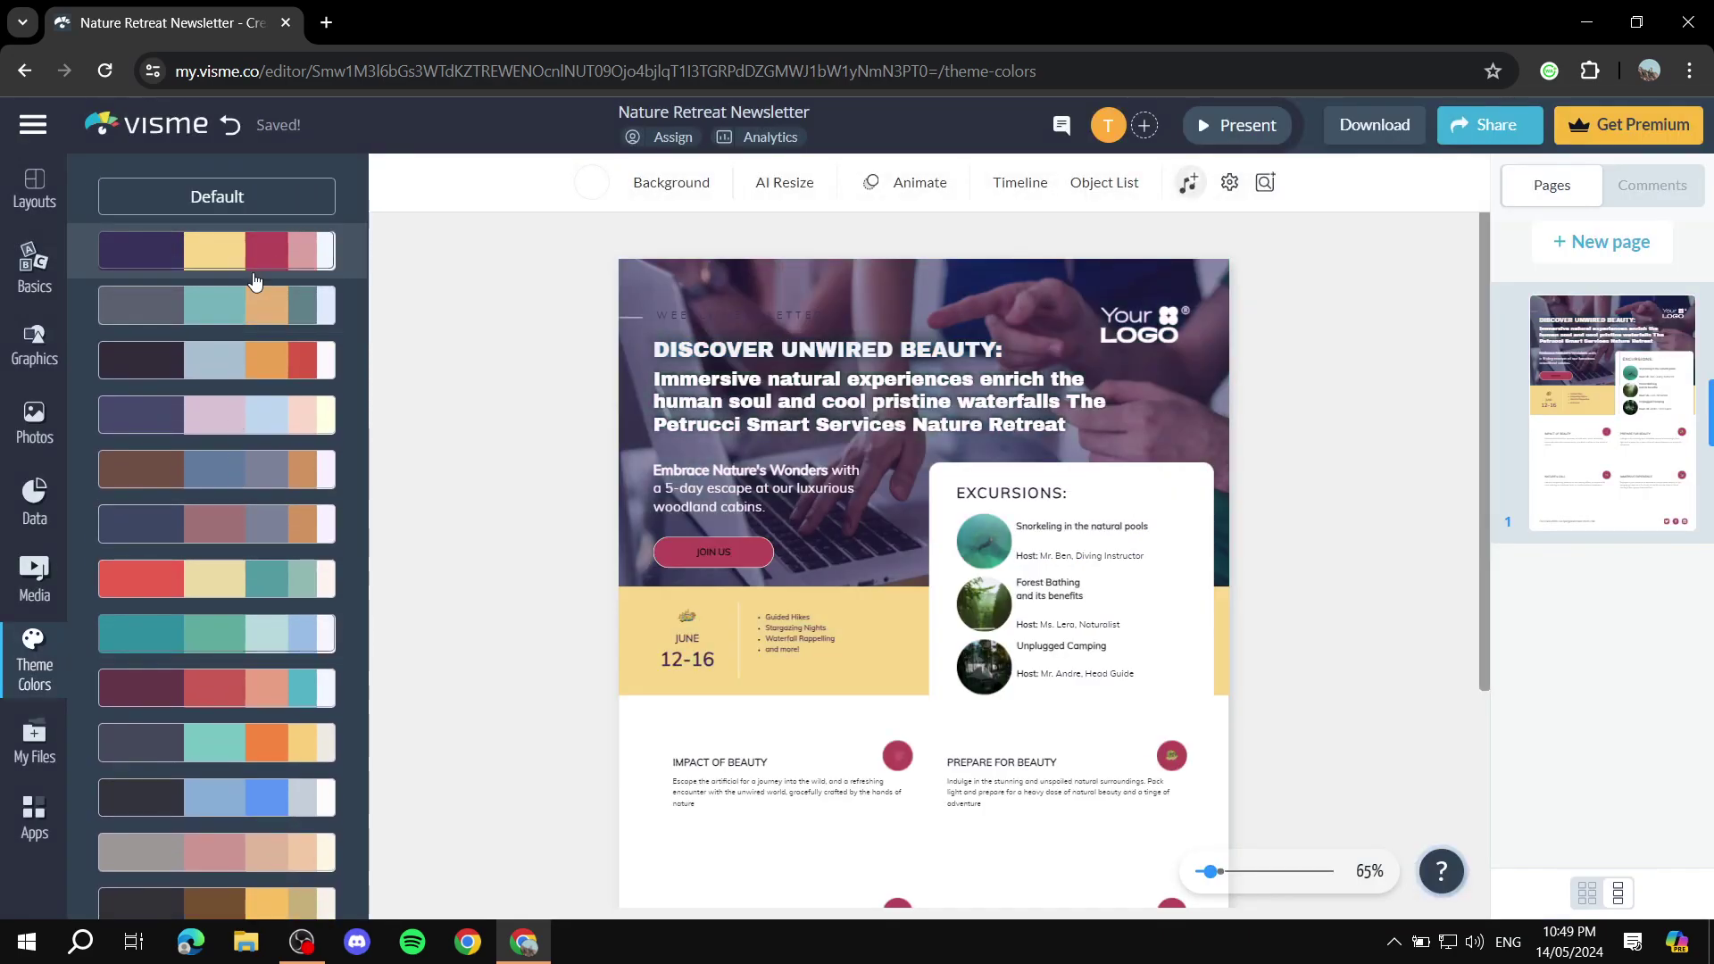
{"action": "left_click", "coordinate": [256, 304]}
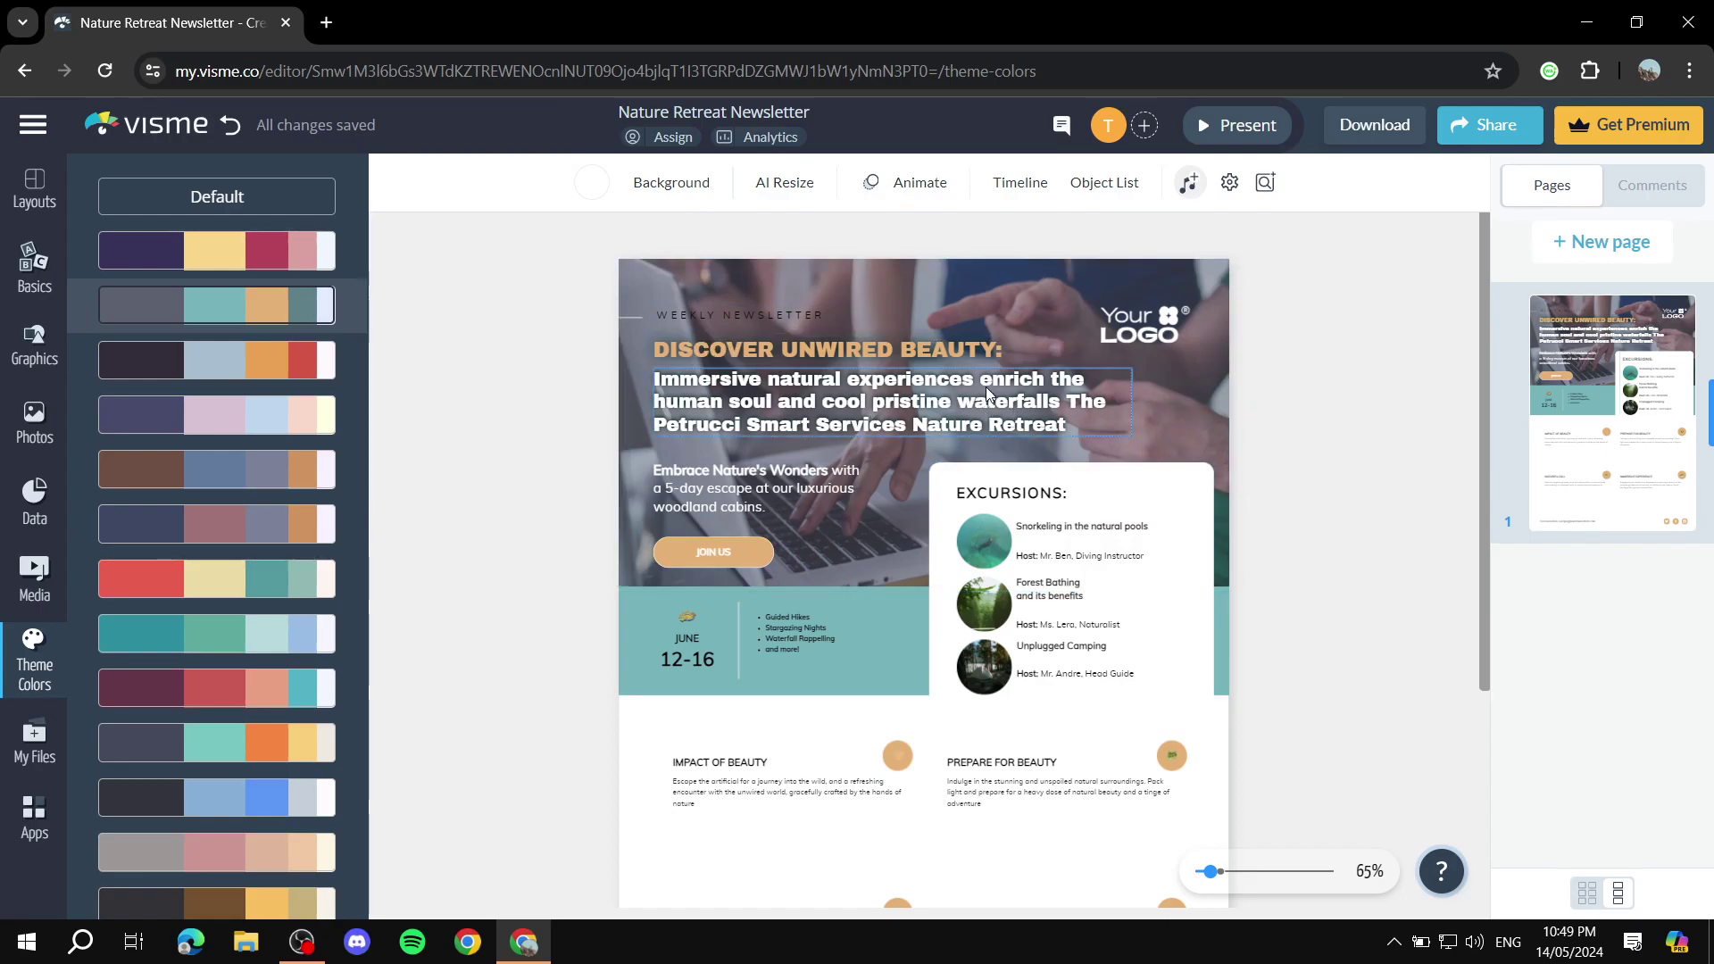
Unlock the newsletter's header photo for editing and dismiss the call-to-action tip.
{"action": "scroll", "coordinate": [877, 473], "scroll_direction": "down", "scroll_amount": 3}
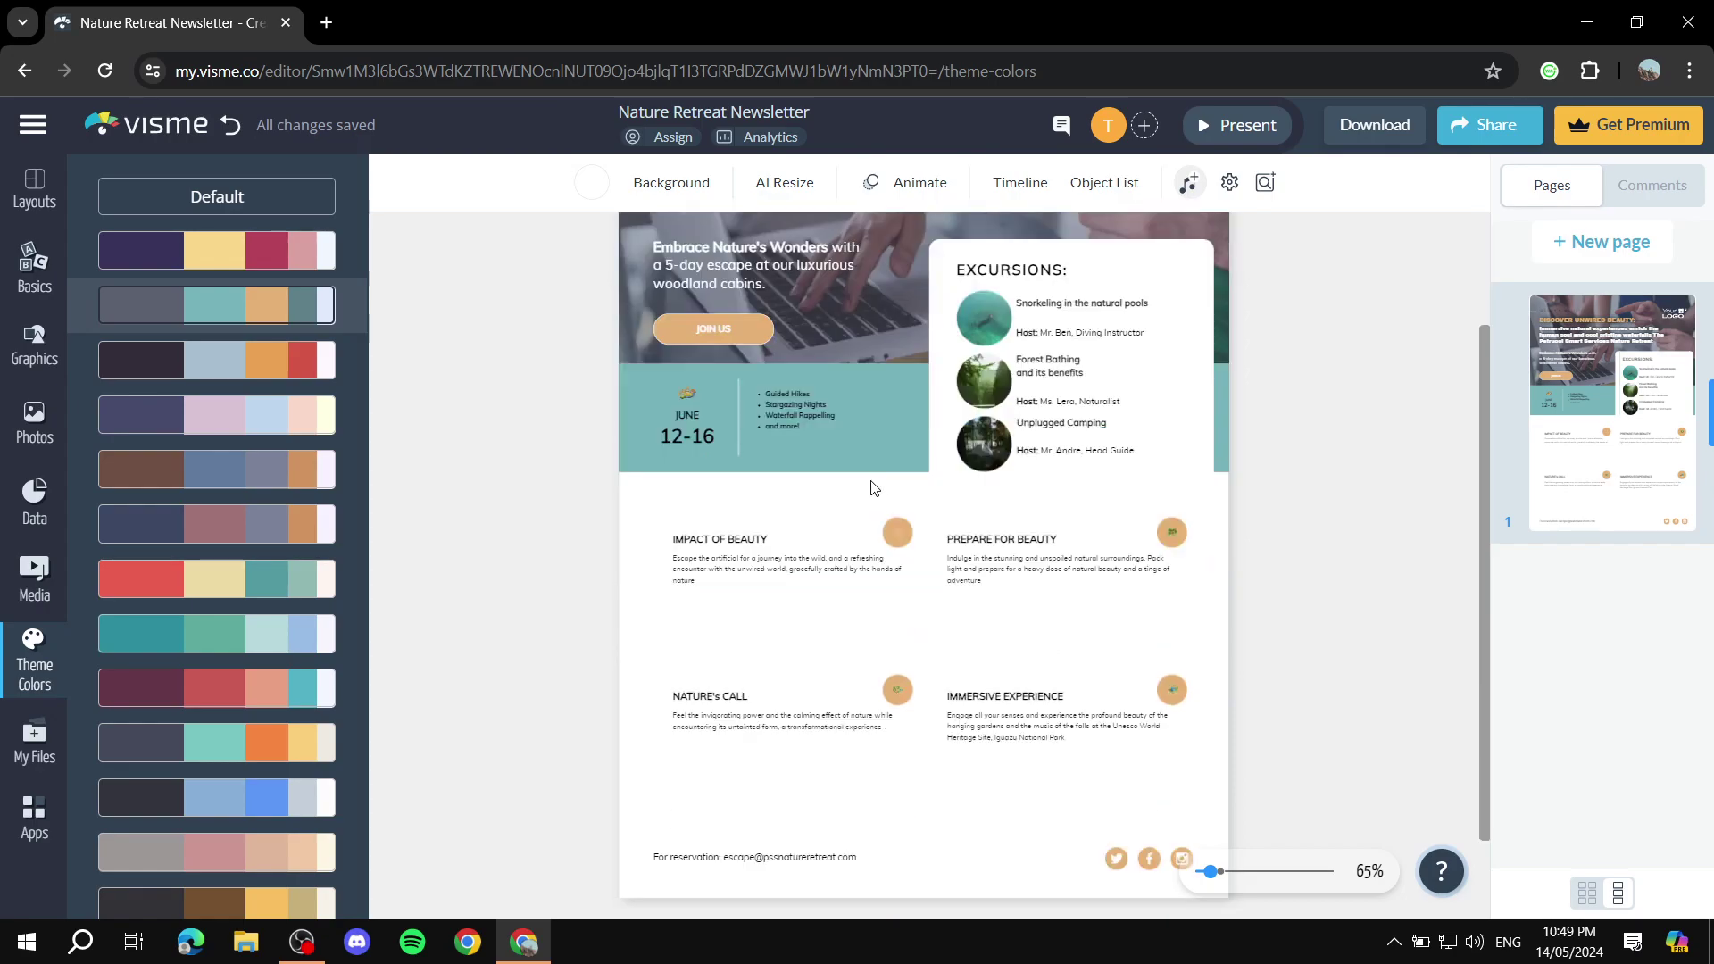
{"action": "scroll", "coordinate": [1125, 589], "scroll_direction": "up", "scroll_amount": 3}
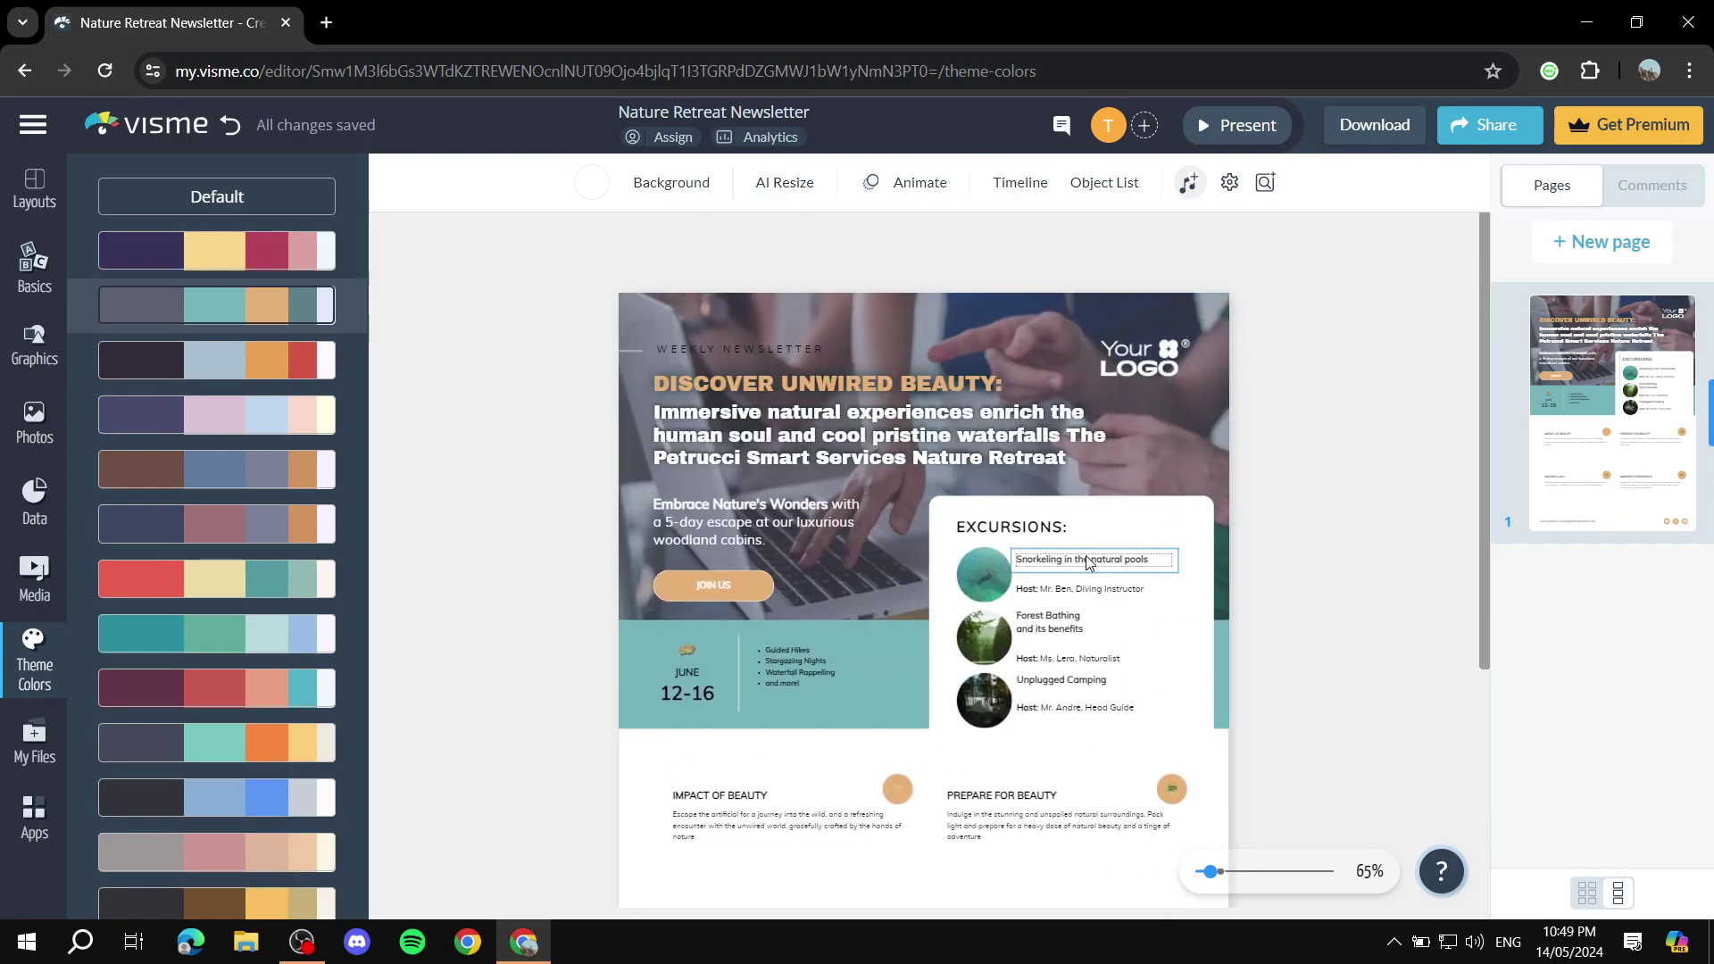
{"action": "left_click", "coordinate": [1193, 415]}
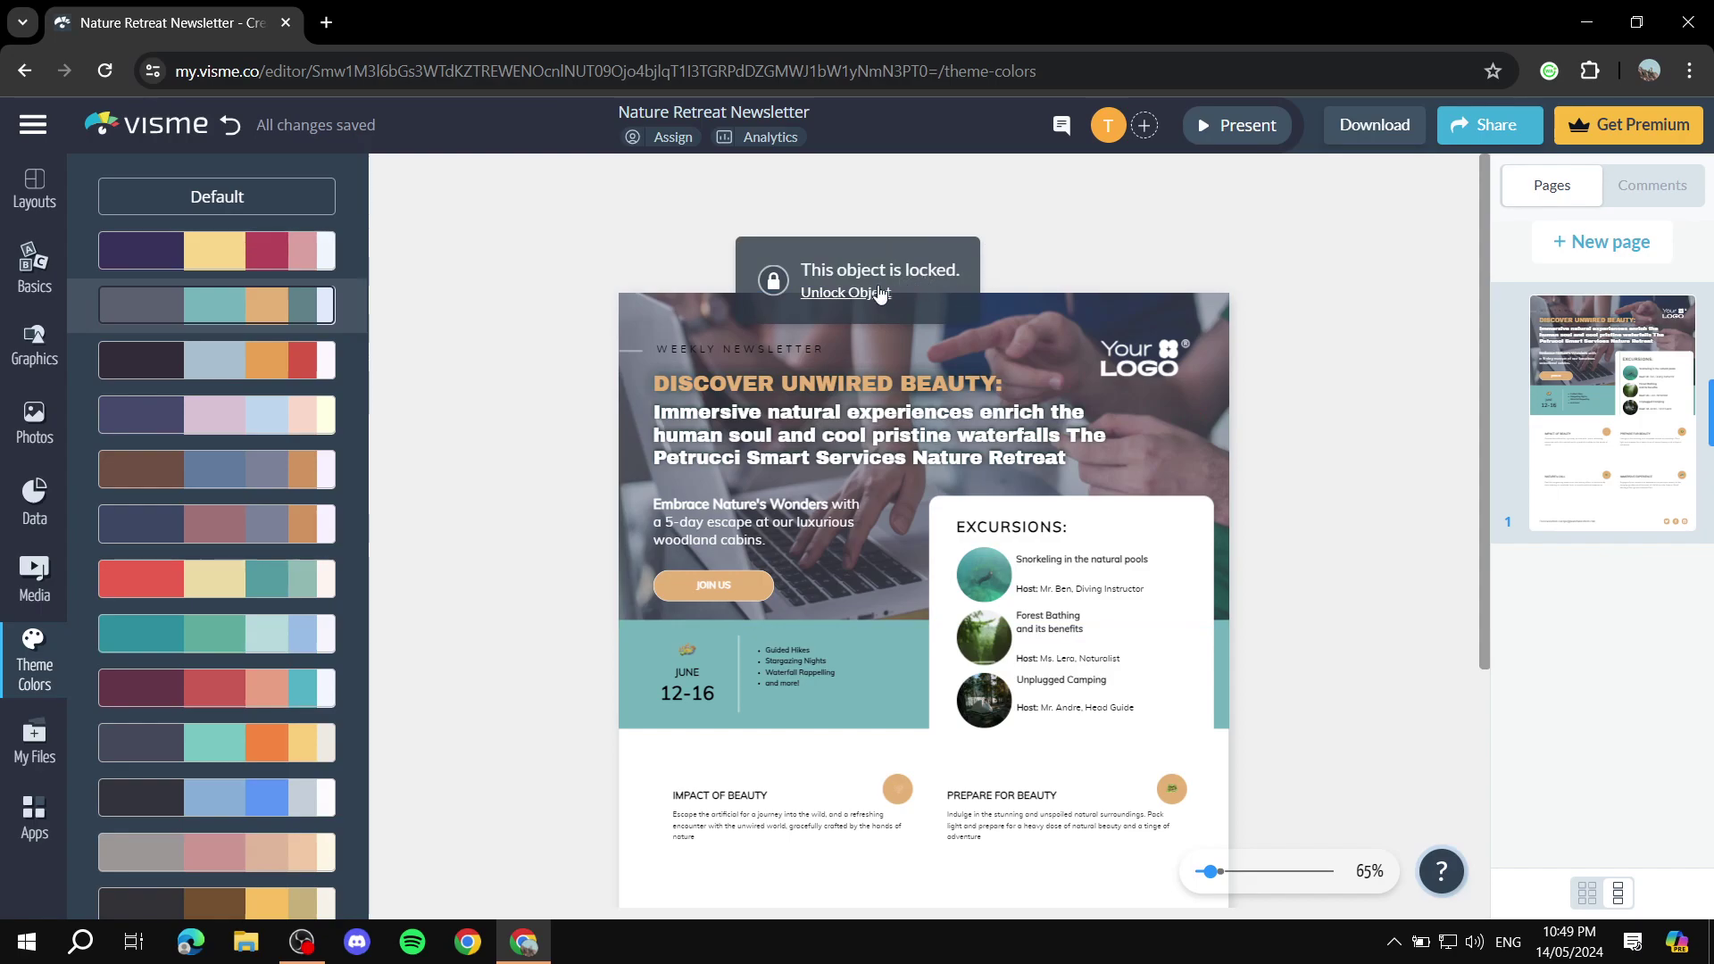
{"action": "left_click", "coordinate": [845, 293]}
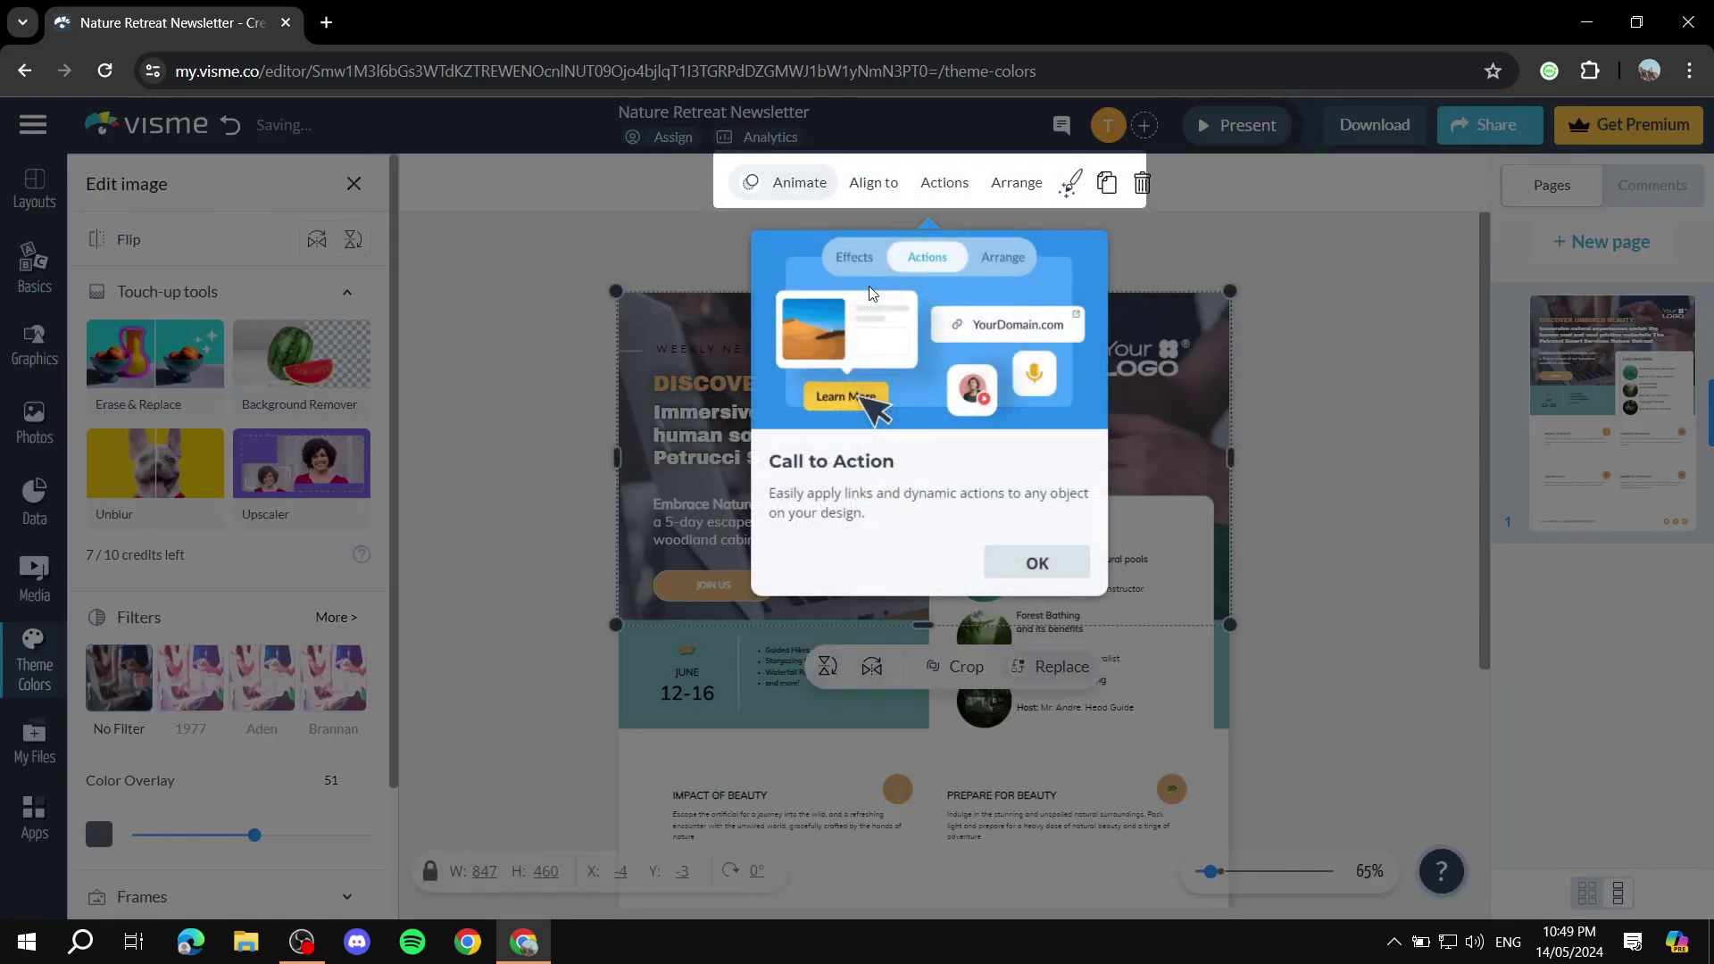
{"action": "left_click", "coordinate": [1037, 562]}
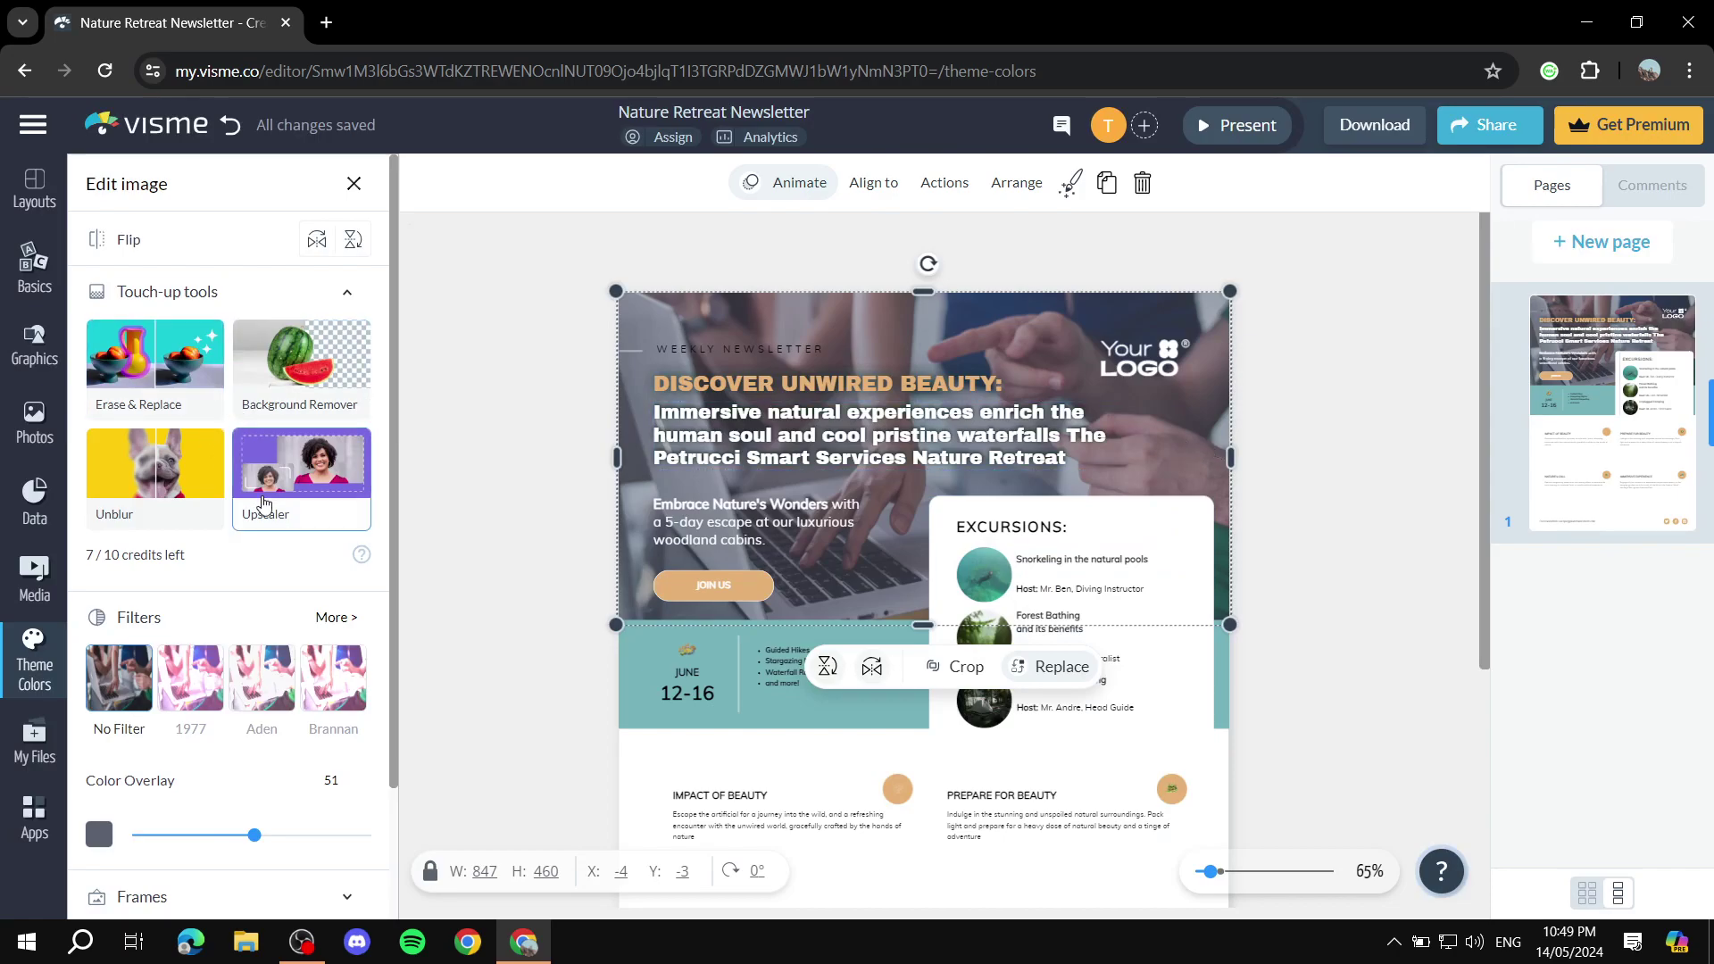
Give the header photo a teal colour overlay at strength 62.
{"action": "scroll", "coordinate": [229, 649], "scroll_direction": "down", "scroll_amount": 3}
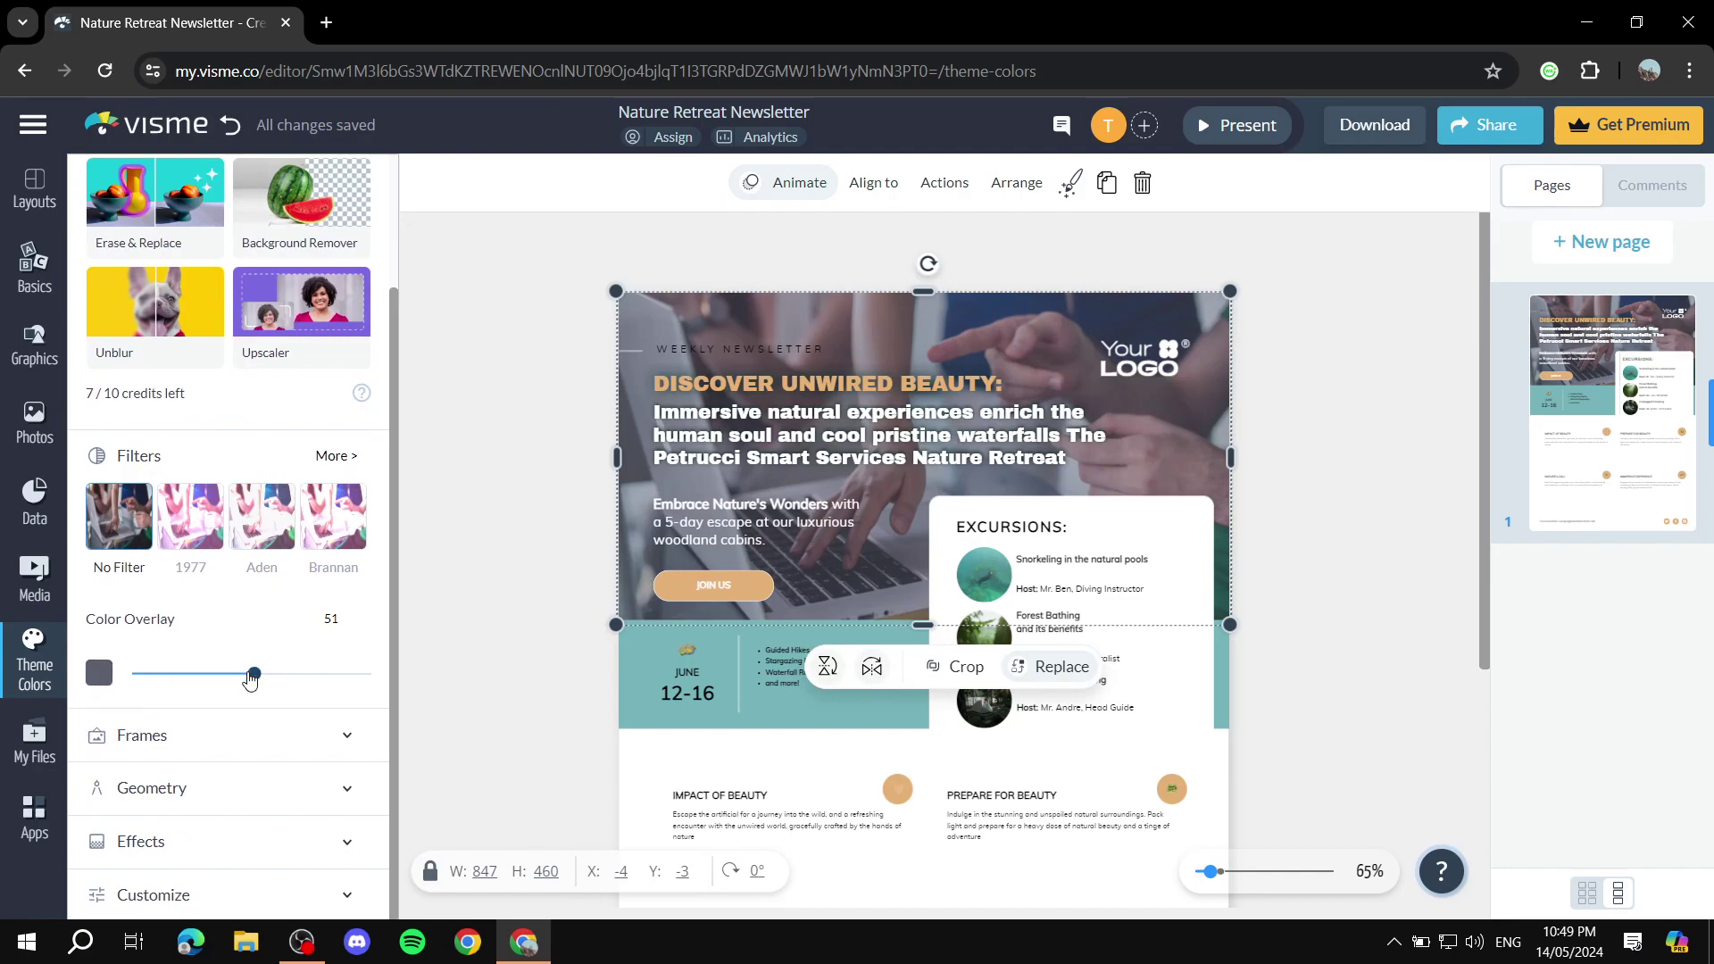
{"action": "left_click_drag", "start_coordinate": [250, 678], "coordinate": [295, 686]}
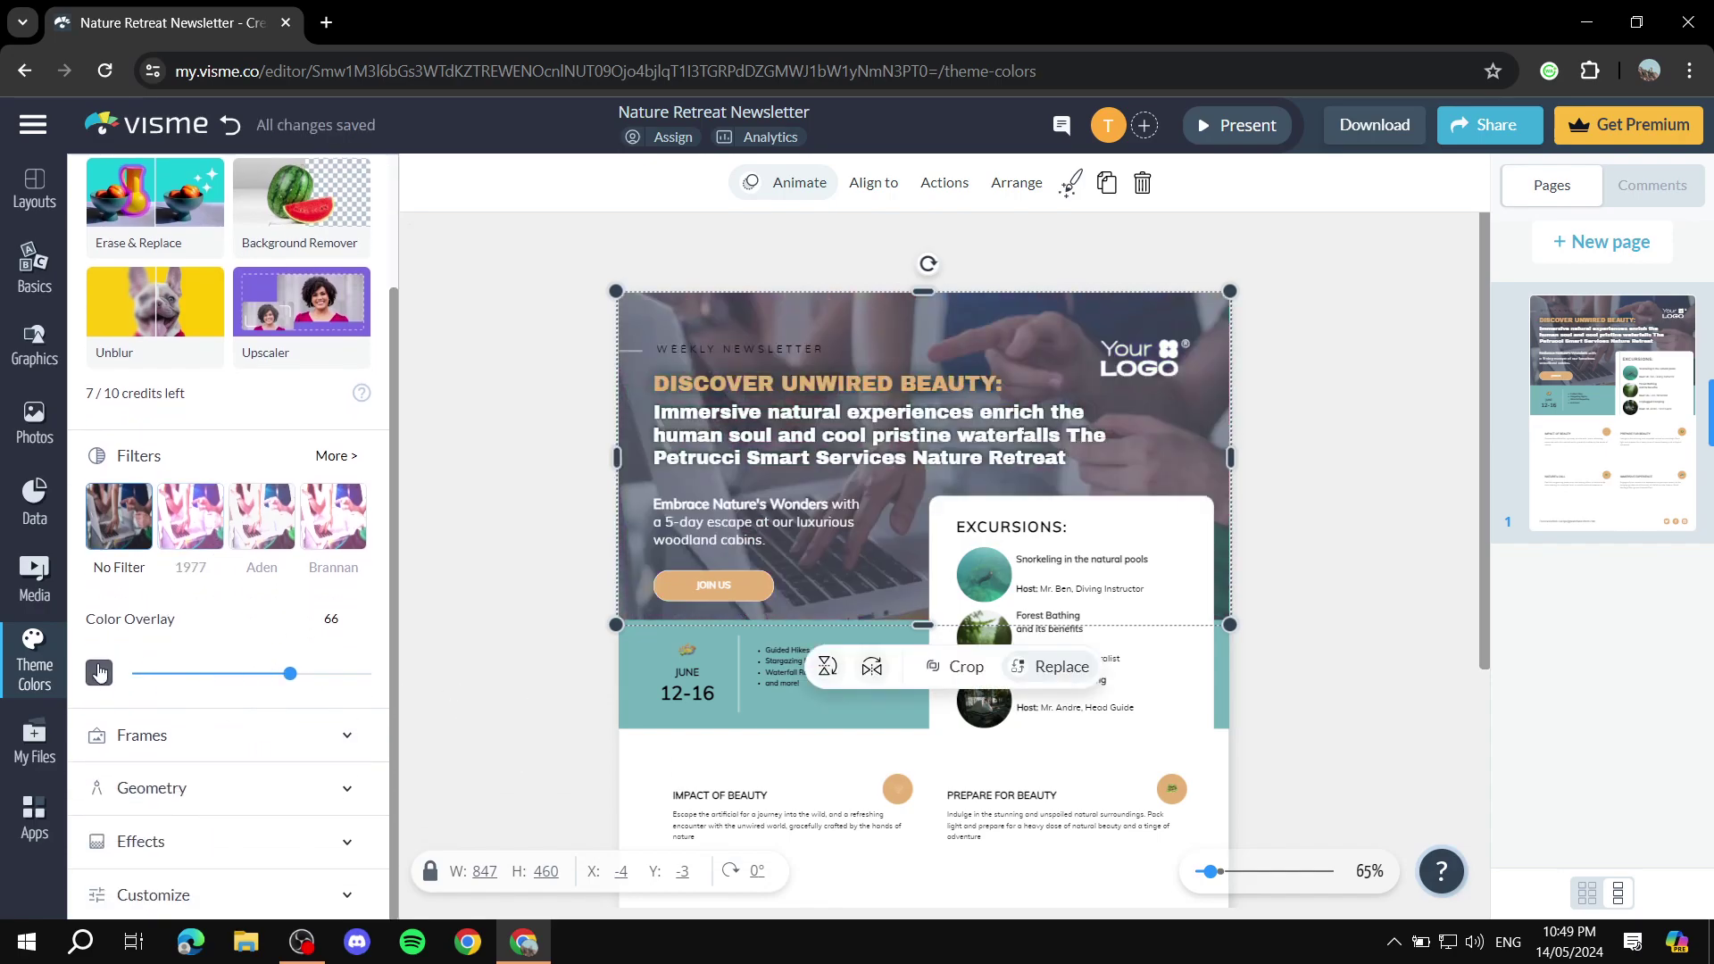
{"action": "left_click", "coordinate": [99, 673]}
{"action": "left_click", "coordinate": [171, 510]}
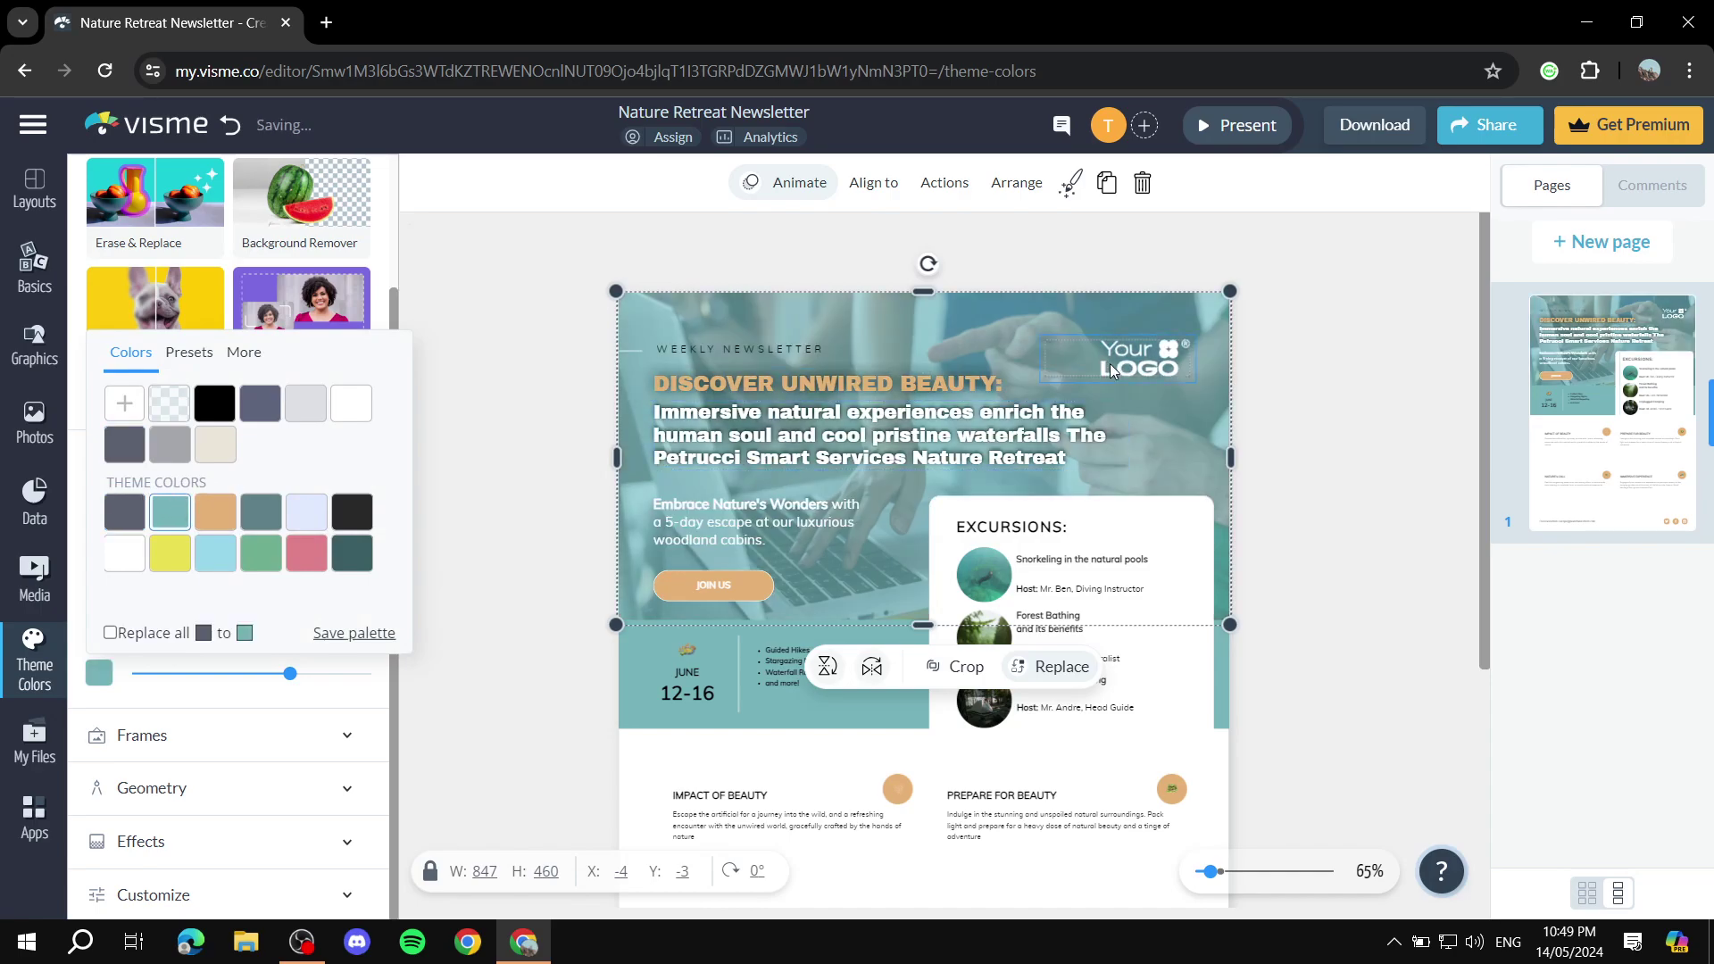
{"action": "mouse_move", "coordinate": [295, 675]}
{"action": "left_mouse_down"}
{"action": "mouse_move", "coordinate": [255, 675]}
{"action": "mouse_move", "coordinate": [279, 675]}
{"action": "left_mouse_up"}
{"action": "scroll", "coordinate": [310, 607], "scroll_direction": "up", "scroll_amount": 1}
{"action": "scroll", "coordinate": [309, 607], "scroll_direction": "up", "scroll_amount": 2}
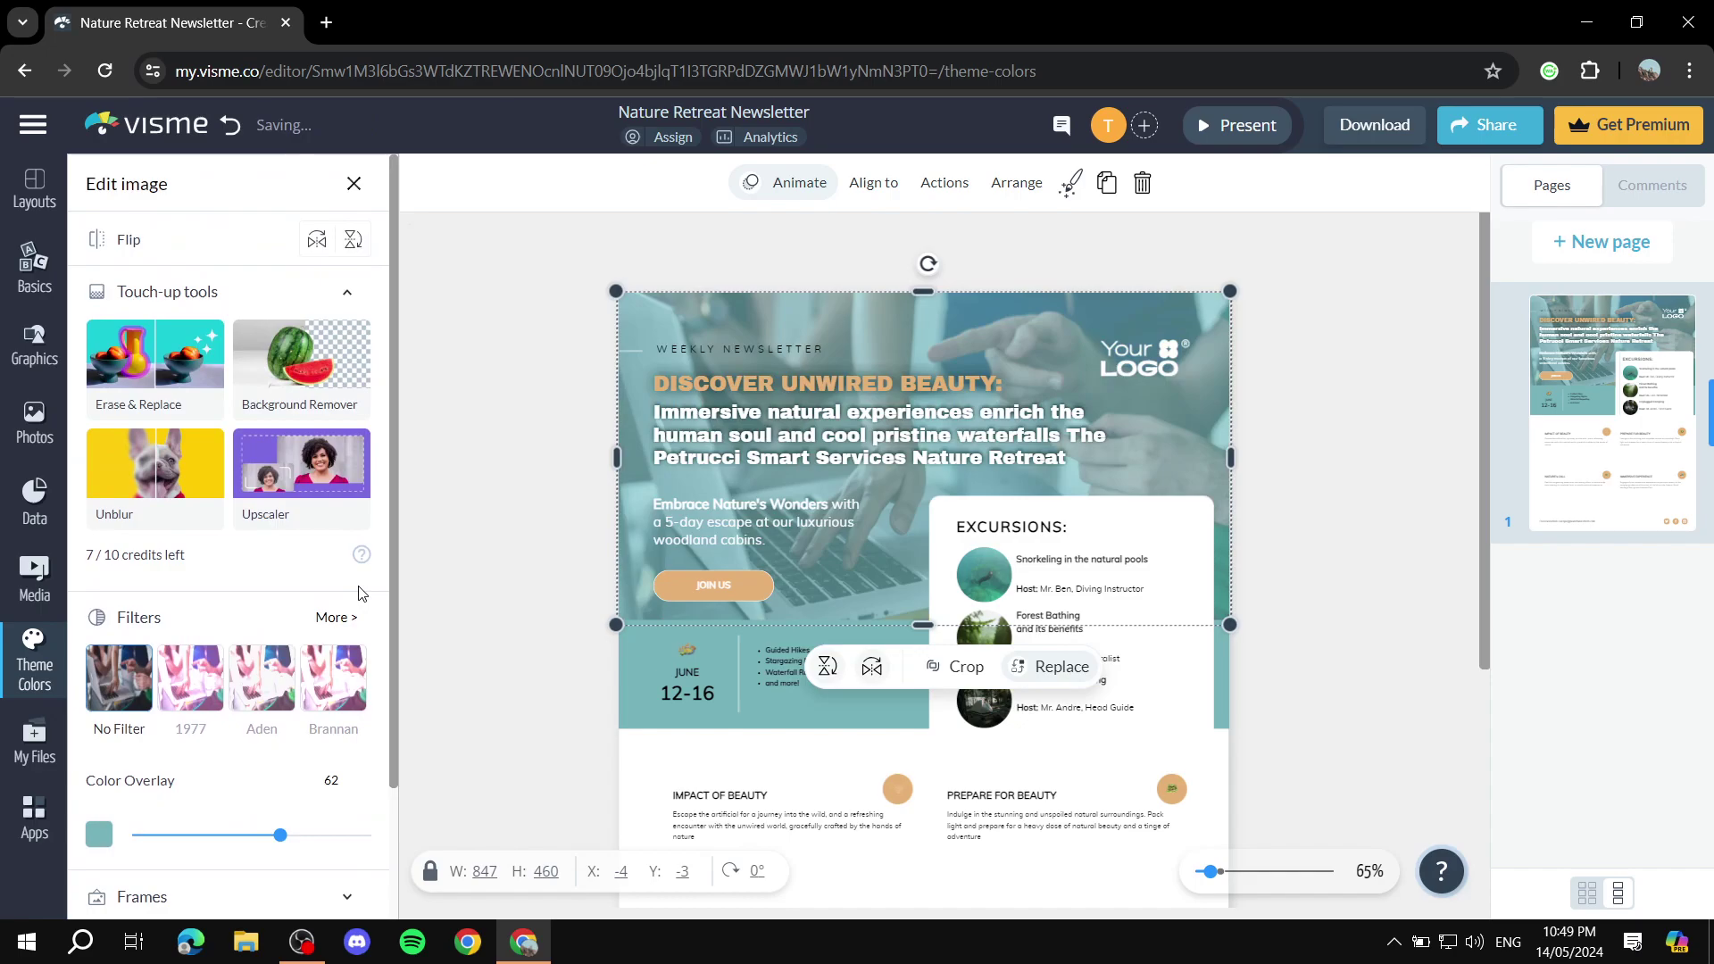
{"action": "scroll", "coordinate": [234, 736], "scroll_direction": "down", "scroll_amount": 2}
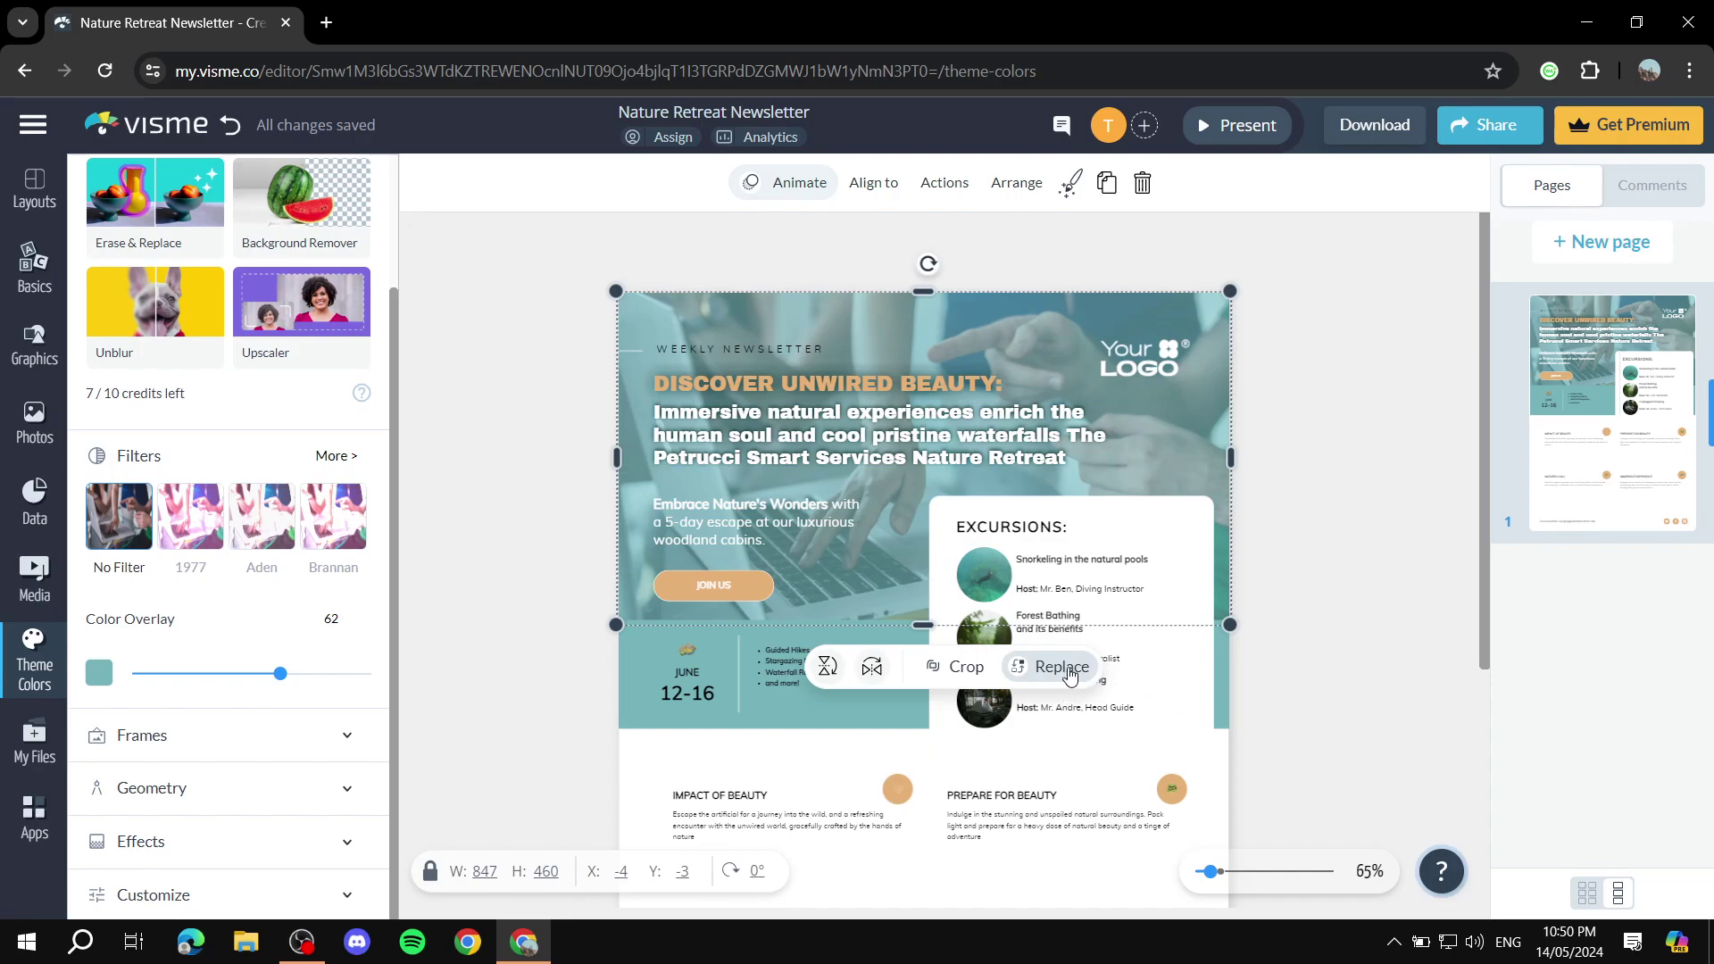
Replace the header photo with the plants-beside-a-computer-screen image, keeping the teal overlay.
{"action": "left_click", "coordinate": [1060, 671]}
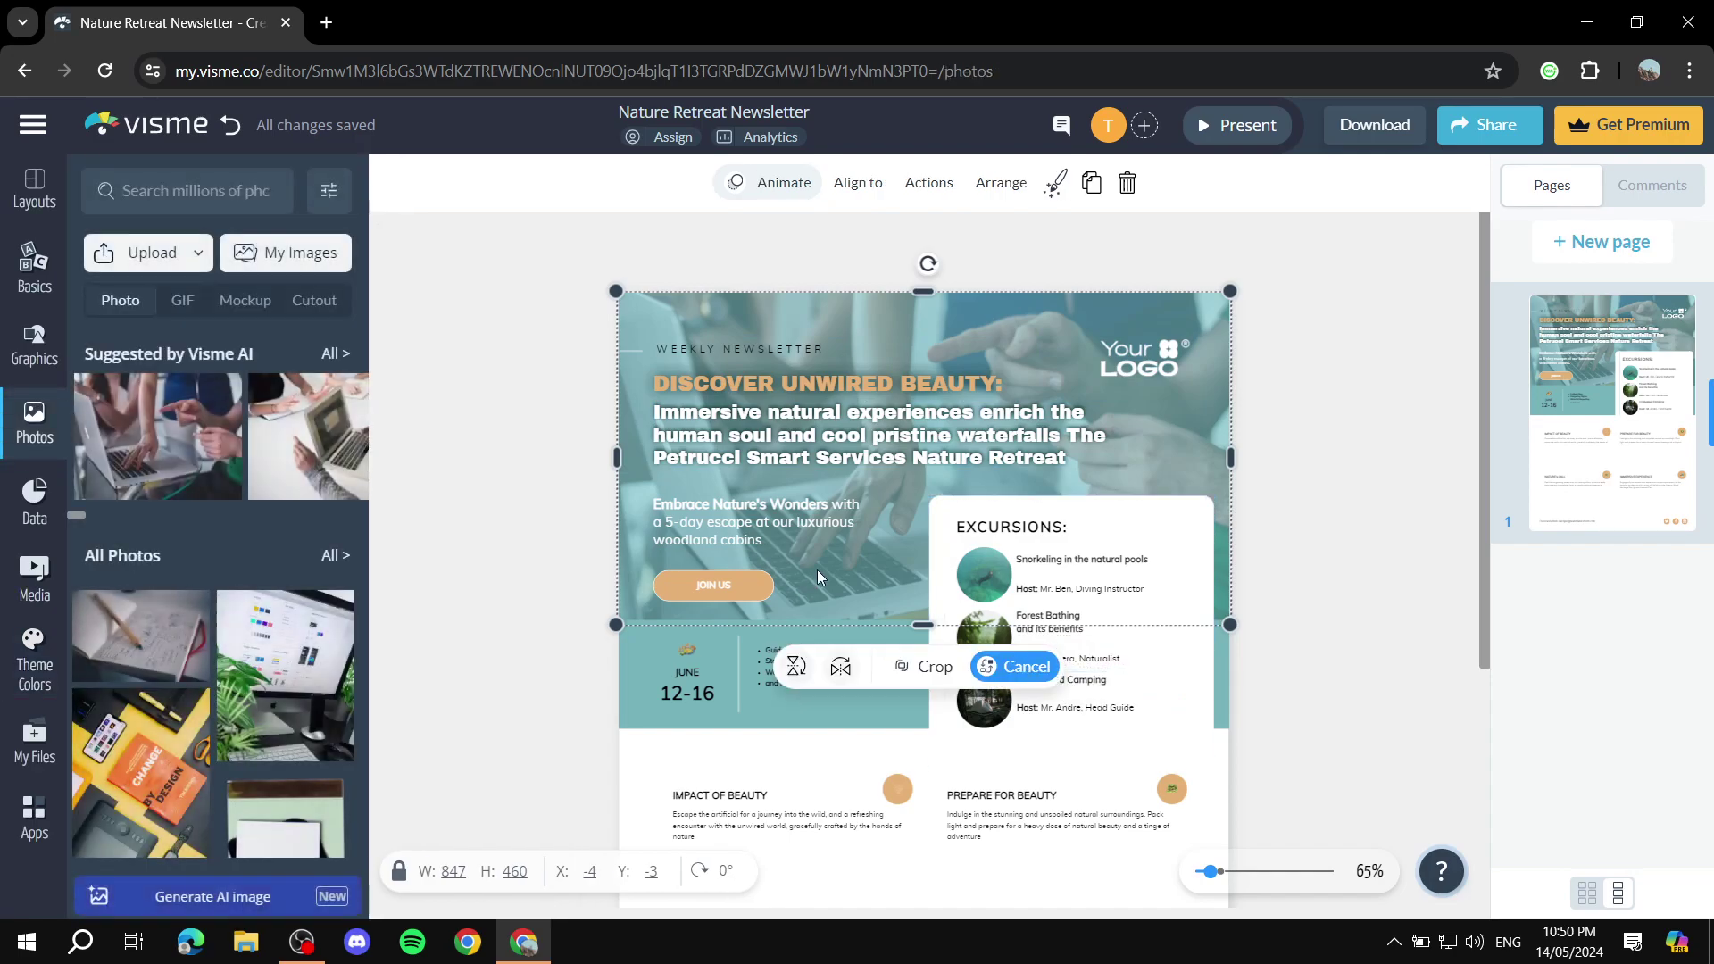
{"action": "mouse_move", "coordinate": [427, 444]}
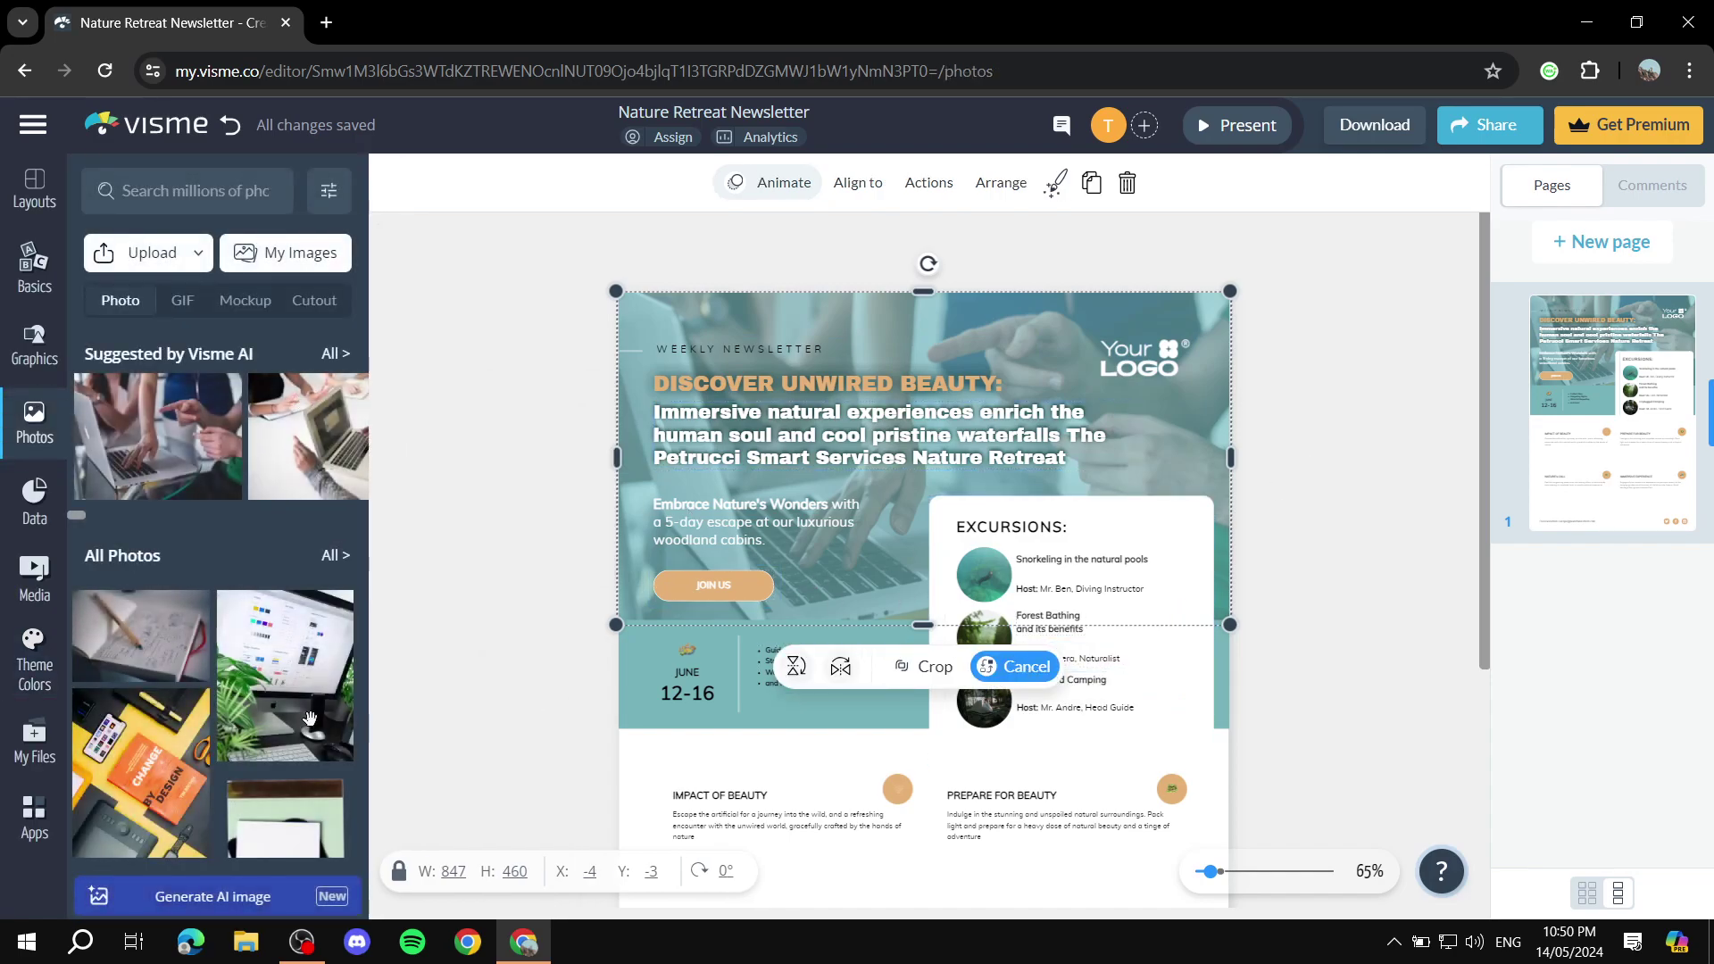
{"action": "scroll", "coordinate": [298, 652], "scroll_direction": "down", "scroll_amount": 2}
{"action": "left_click", "coordinate": [290, 624]}
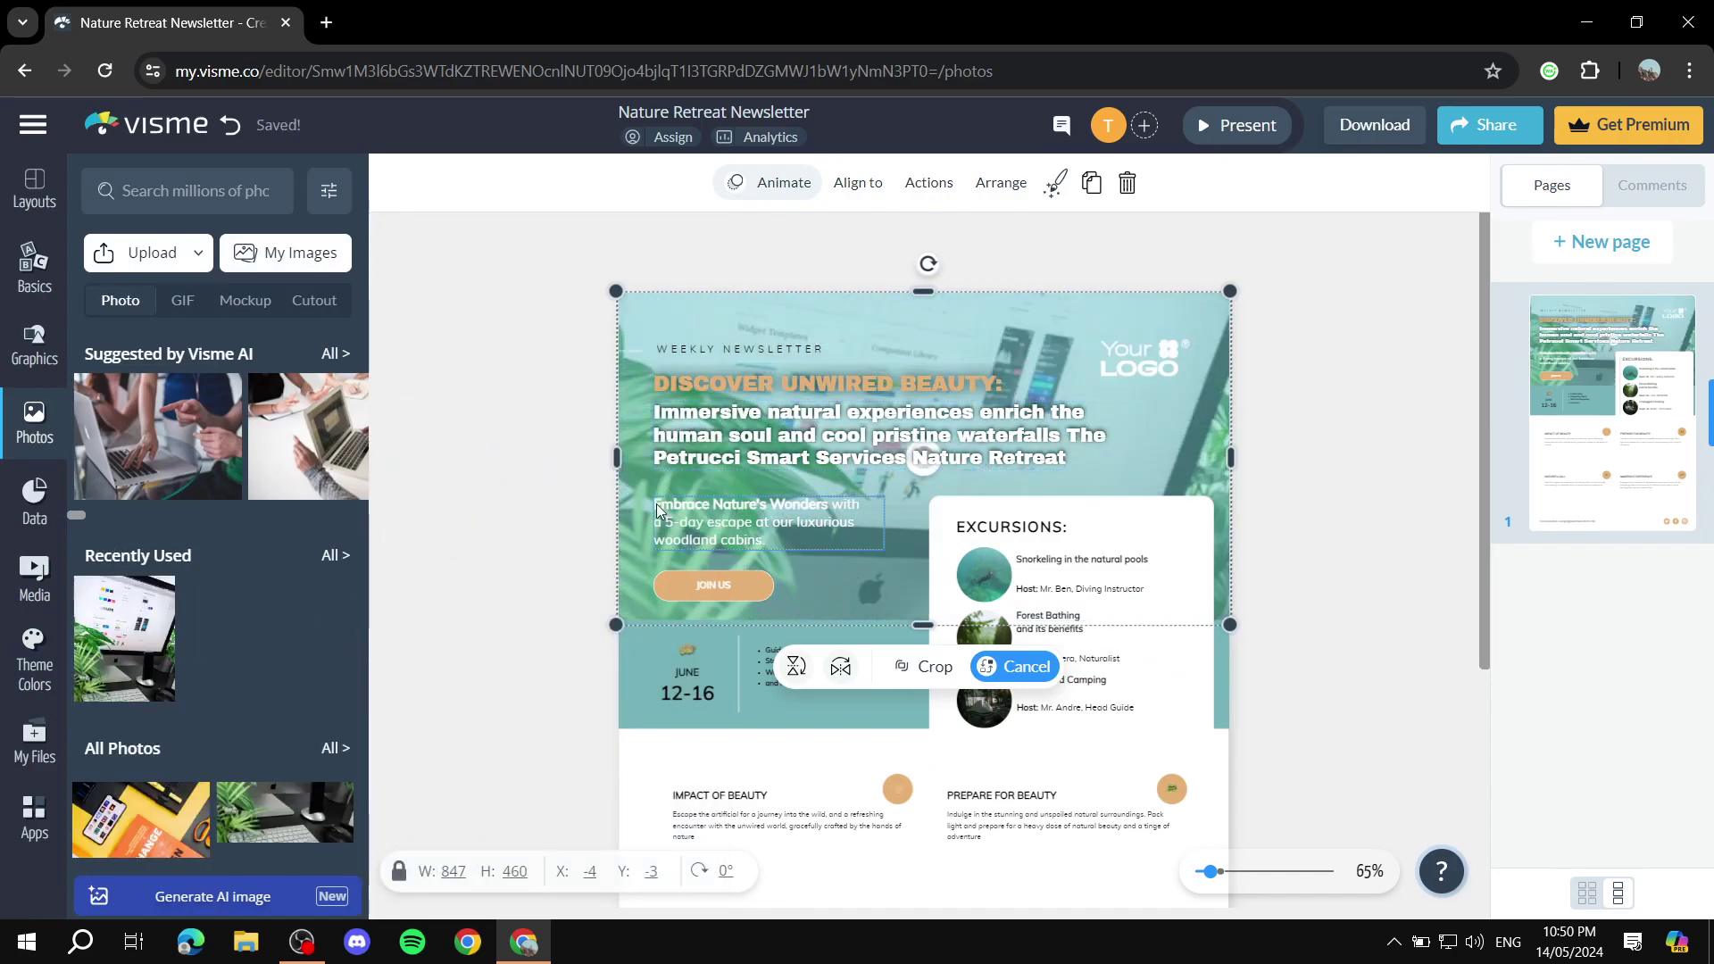
{"action": "left_click", "coordinate": [571, 535]}
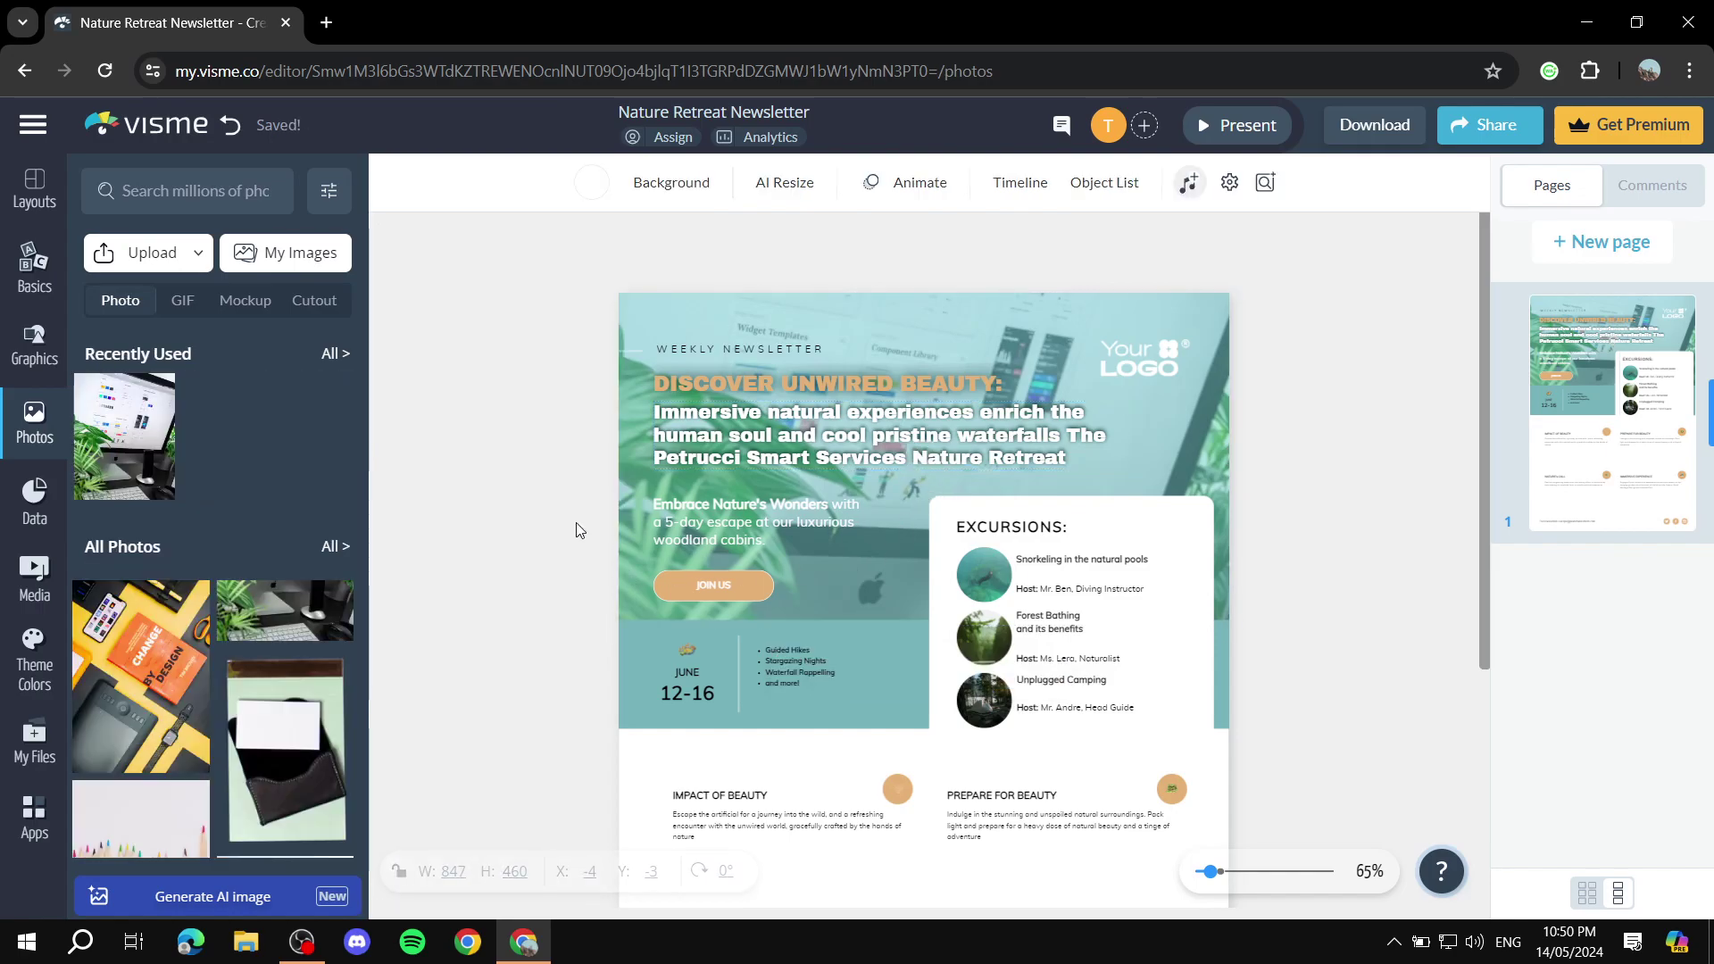
Select the 'Discover Unwired Beauty' heading to check it over the new photo, then deselect it.
{"action": "left_click", "coordinate": [989, 385]}
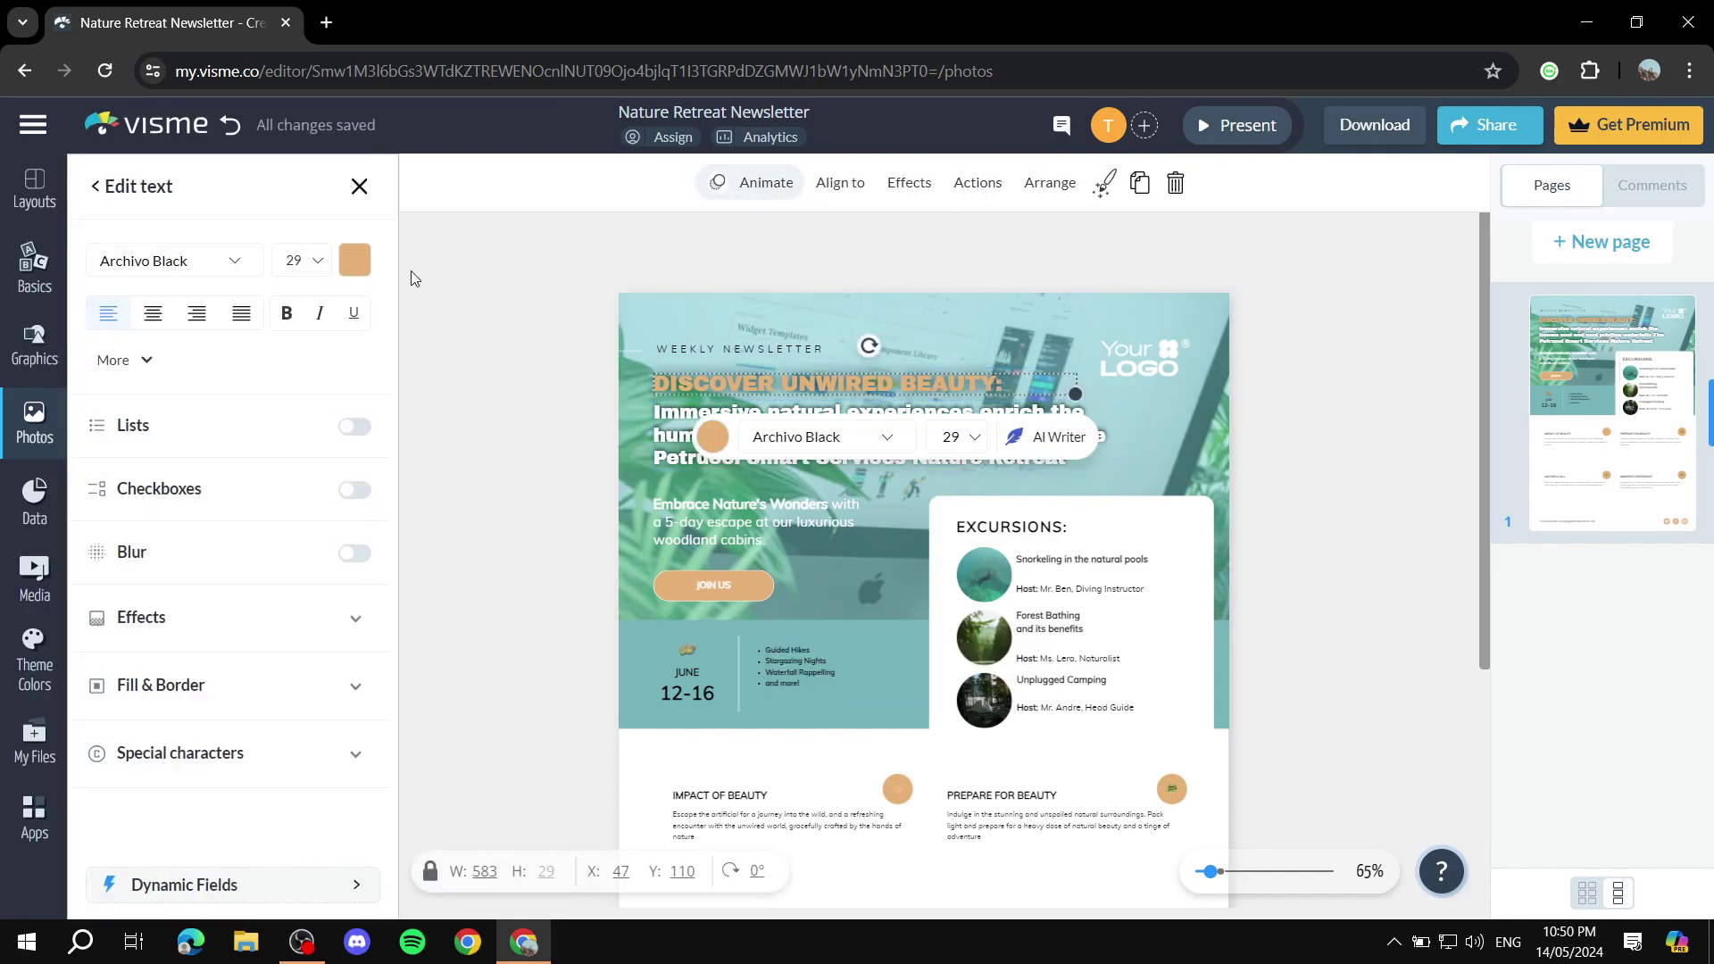
{"action": "scroll", "coordinate": [893, 536], "scroll_direction": "down", "scroll_amount": 4}
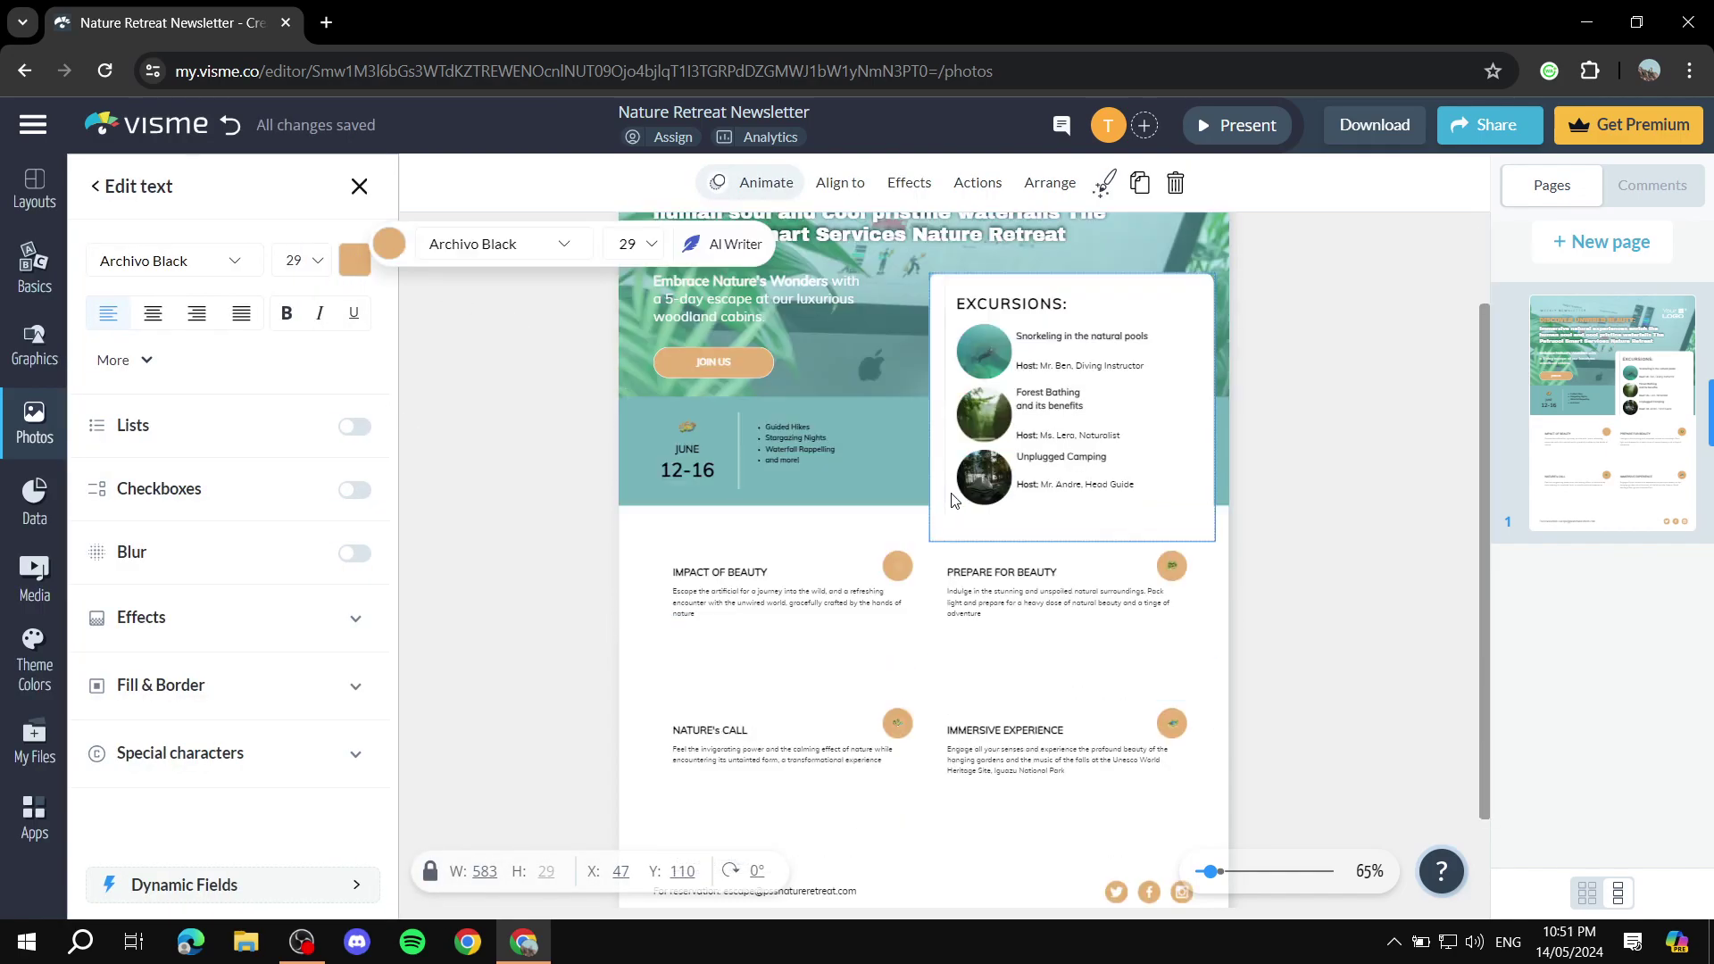
{"action": "scroll", "coordinate": [946, 625], "scroll_direction": "down", "scroll_amount": 5}
{"action": "scroll", "coordinate": [849, 658], "scroll_direction": "up", "scroll_amount": 7}
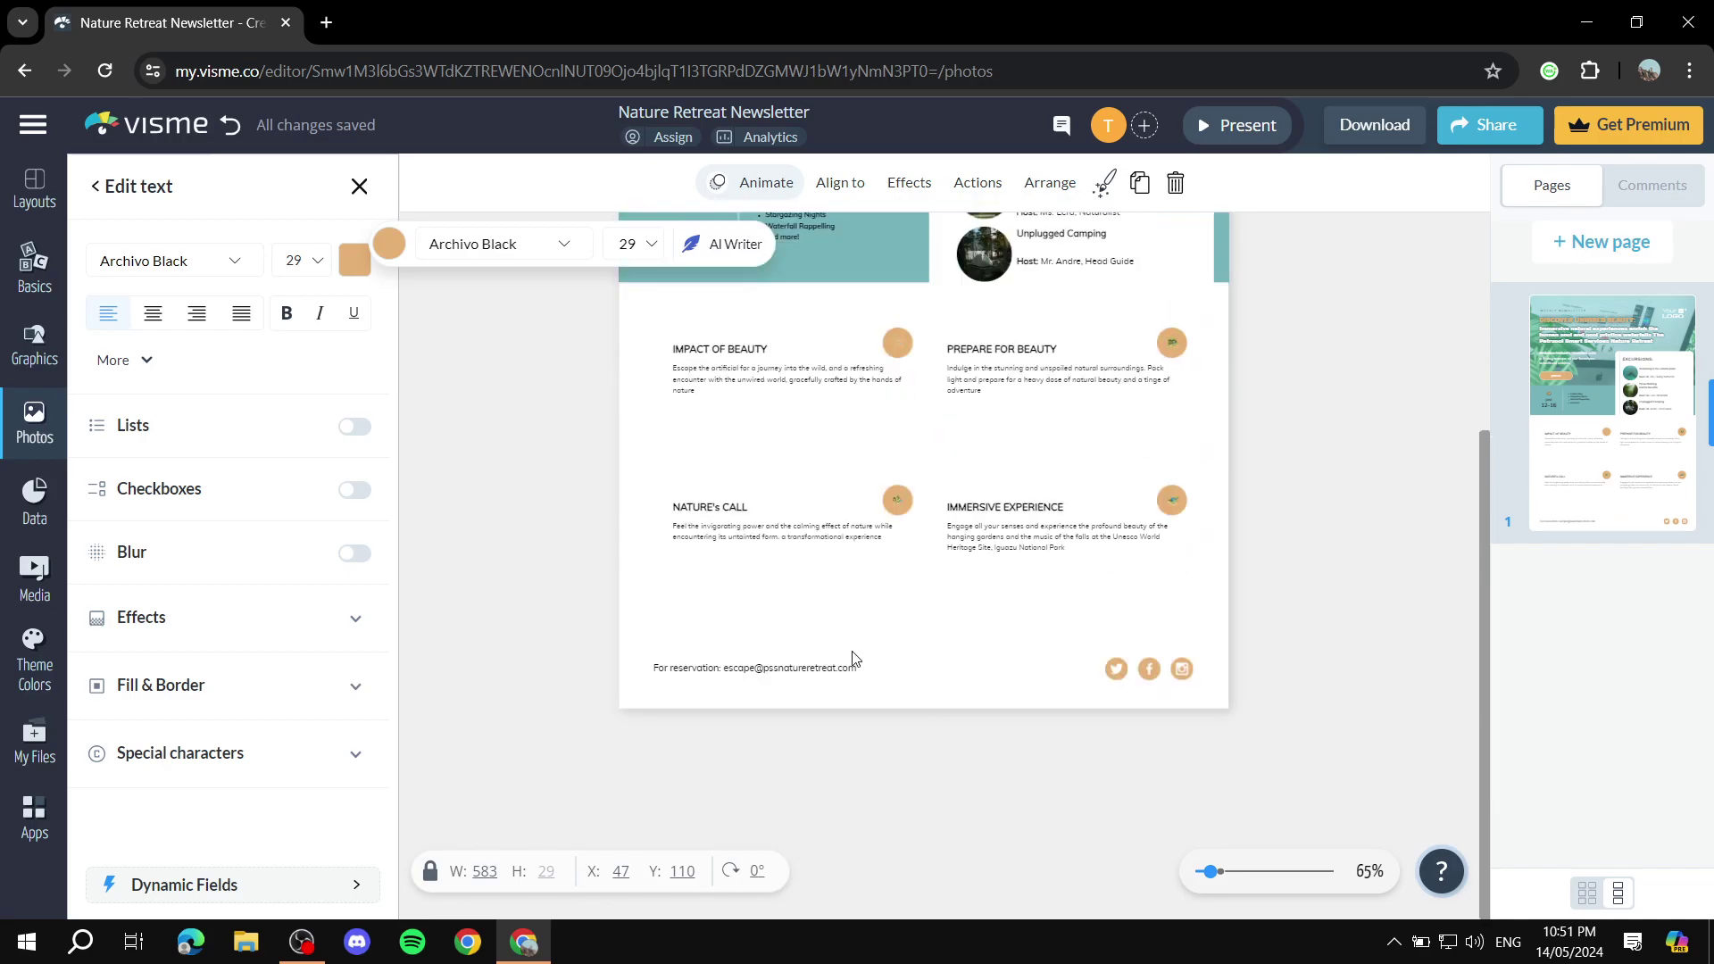
{"action": "scroll", "coordinate": [957, 422], "scroll_direction": "up", "scroll_amount": 1}
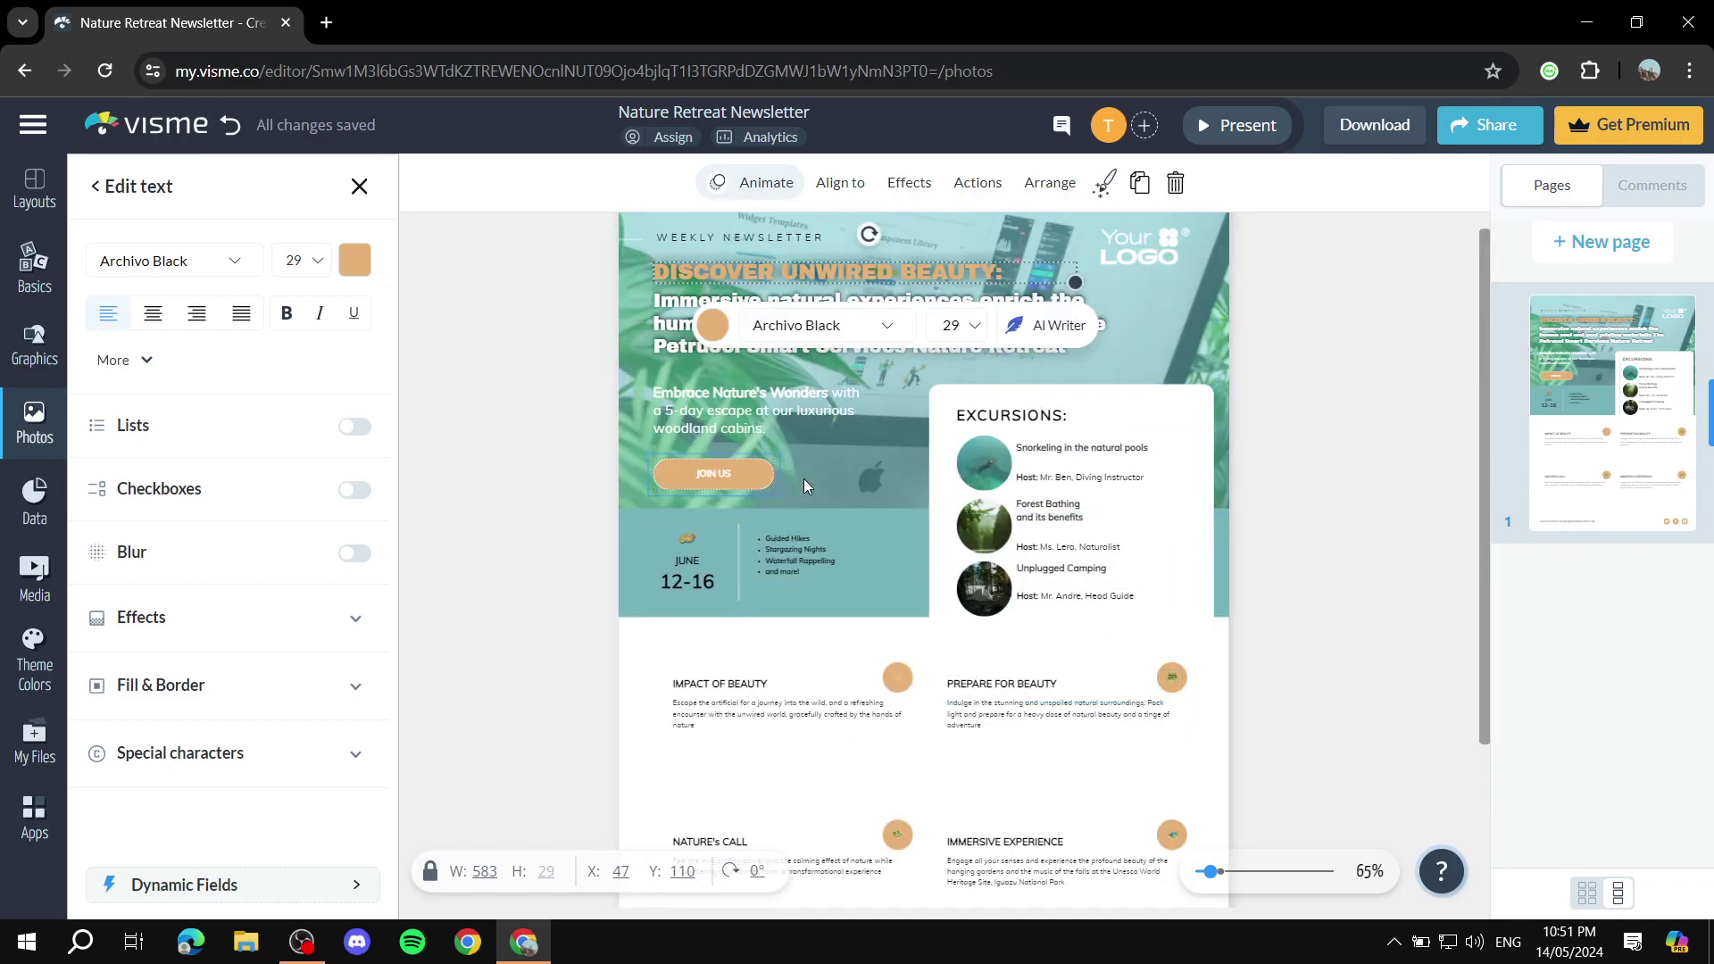
{"action": "scroll", "coordinate": [748, 600], "scroll_direction": "up", "scroll_amount": 2}
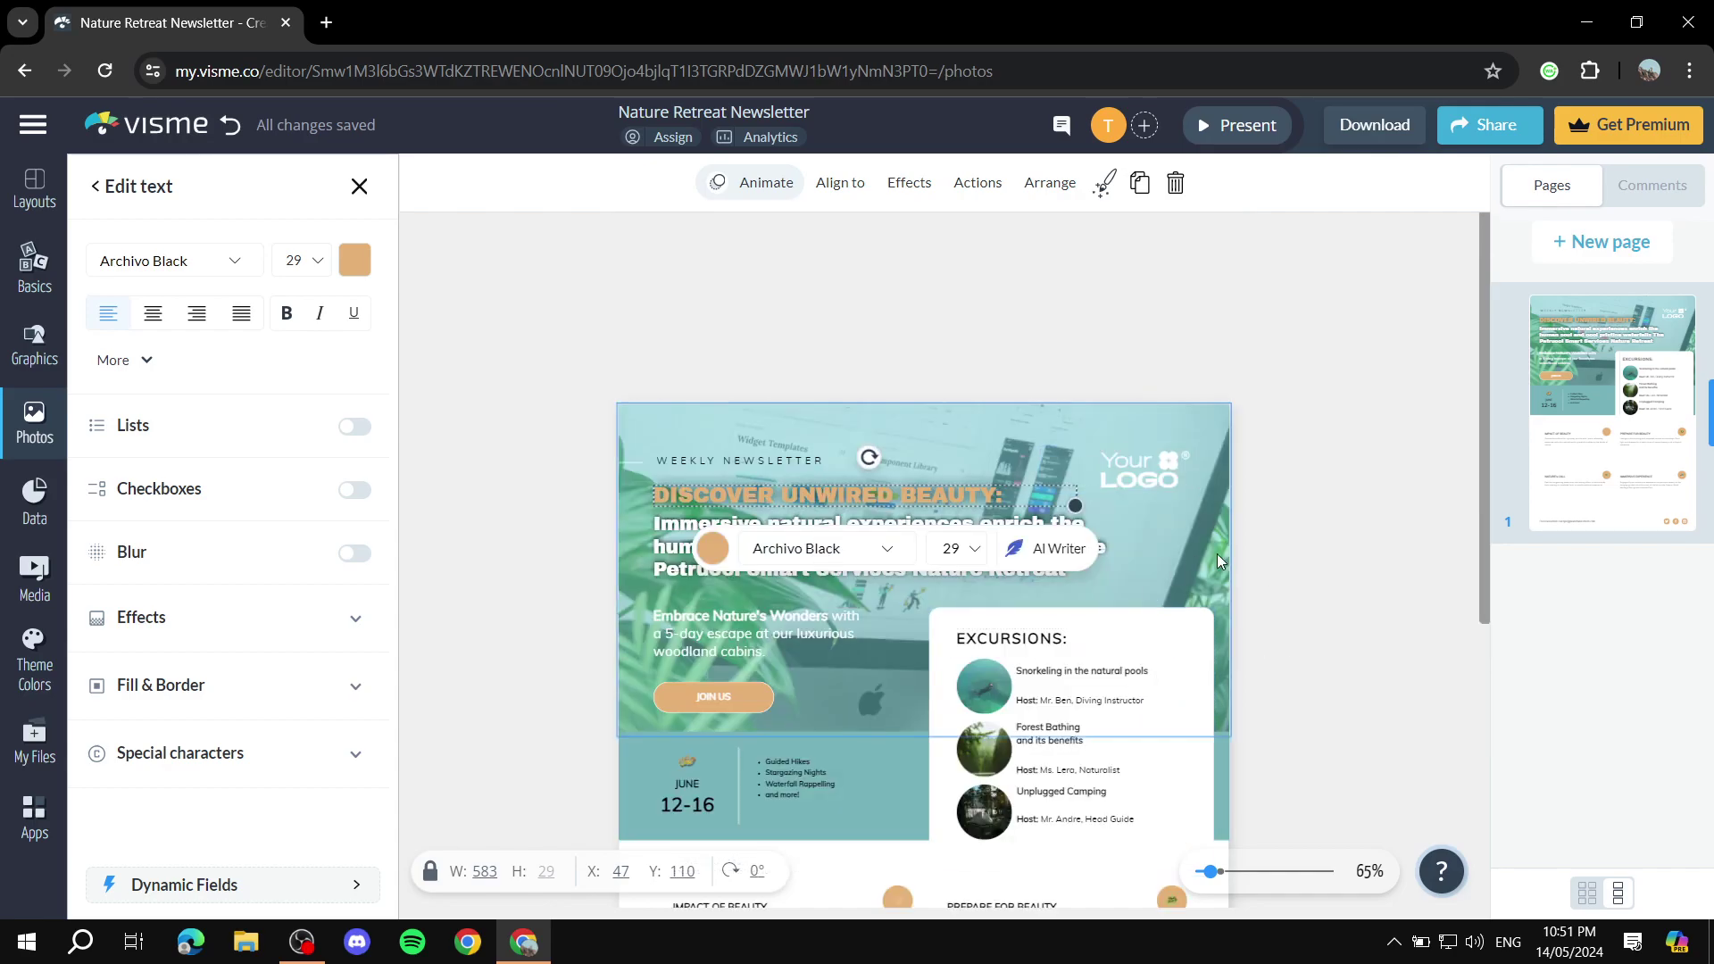
{"action": "left_click", "coordinate": [1309, 448]}
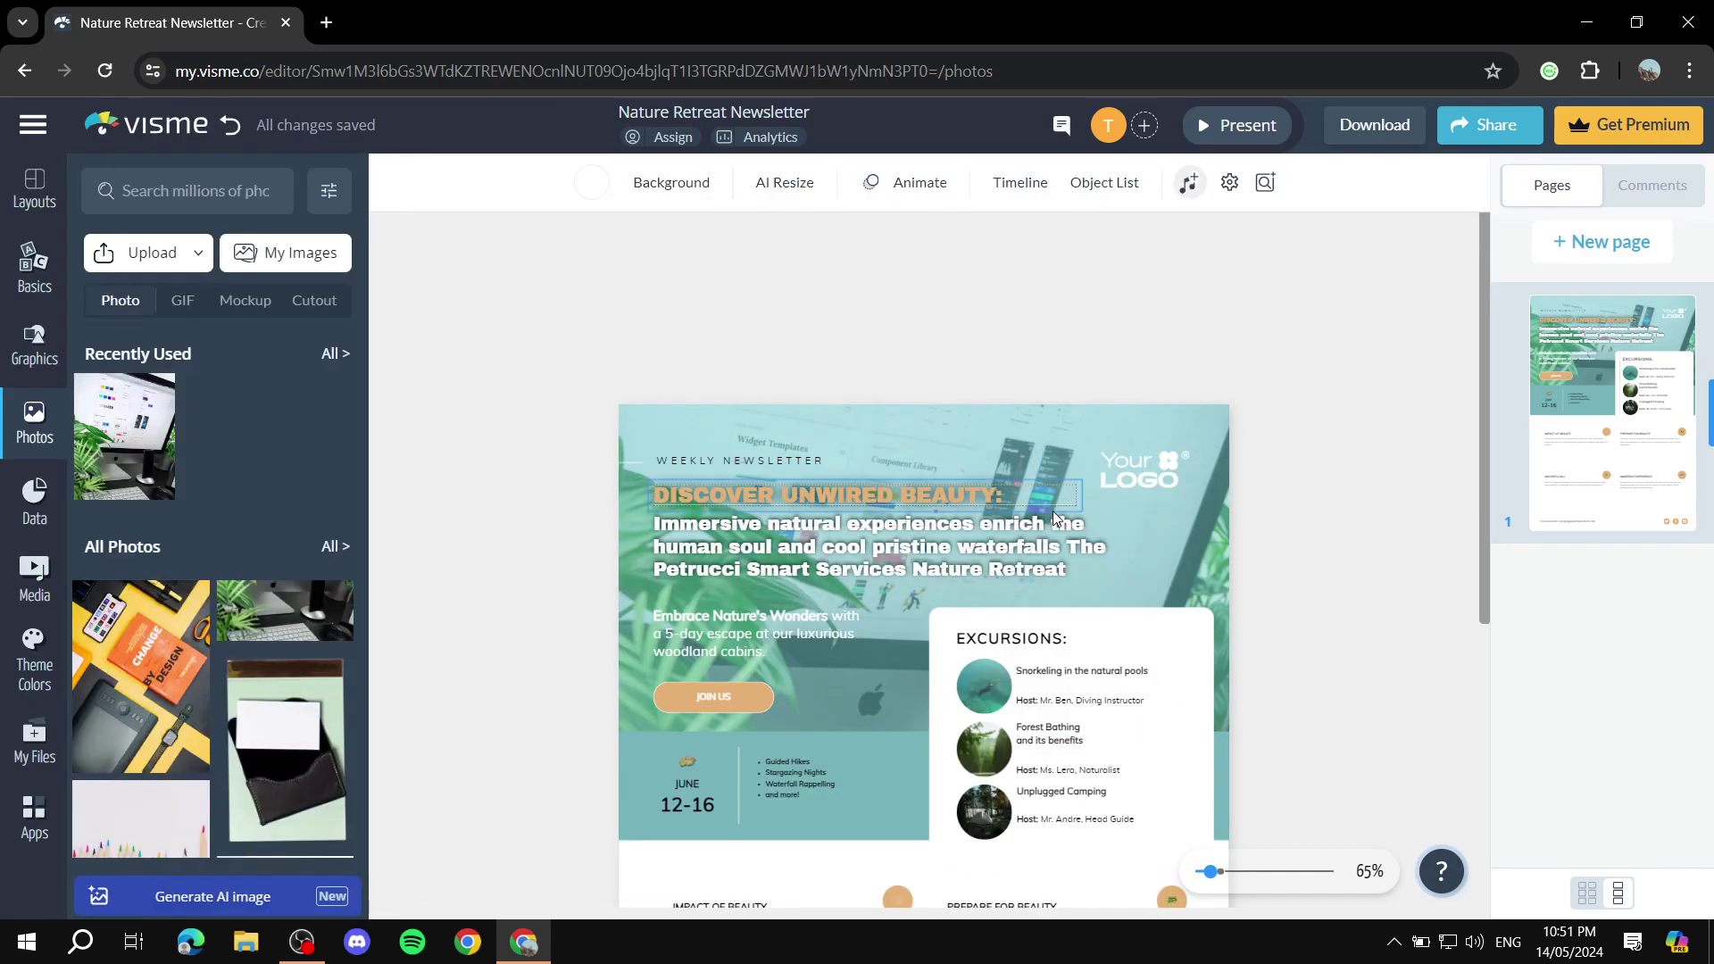
{"action": "scroll", "coordinate": [1056, 533], "scroll_direction": "down", "scroll_amount": 2}
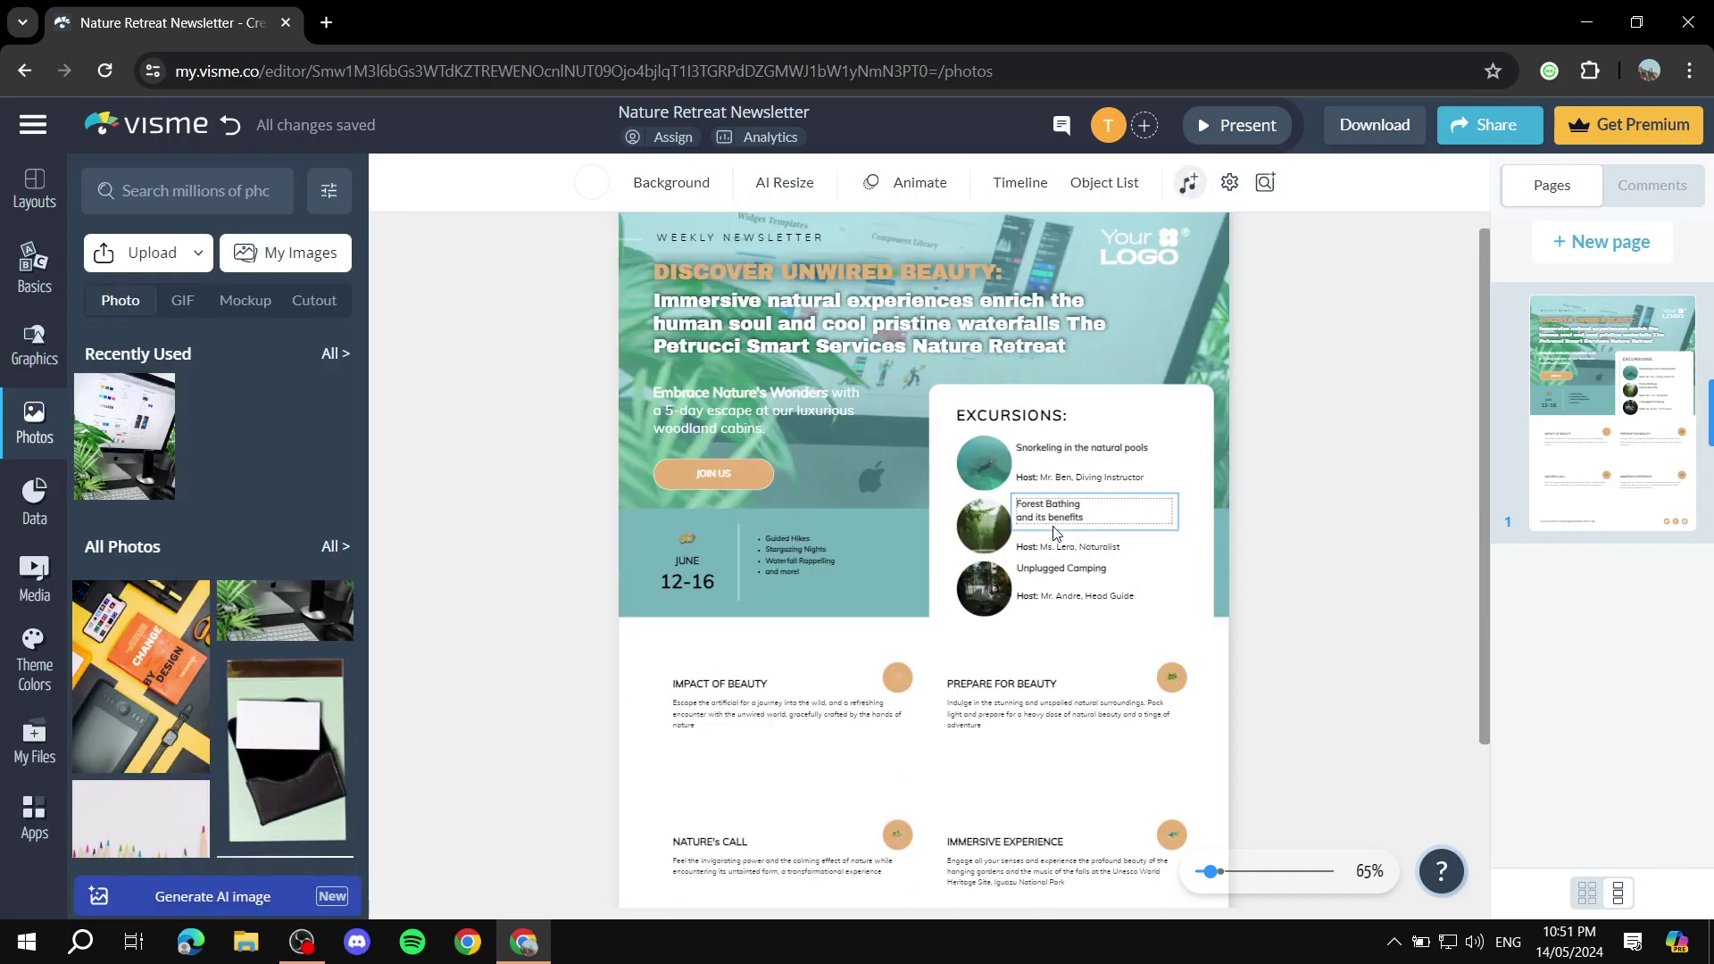
{"action": "left_click", "coordinate": [1393, 132]}
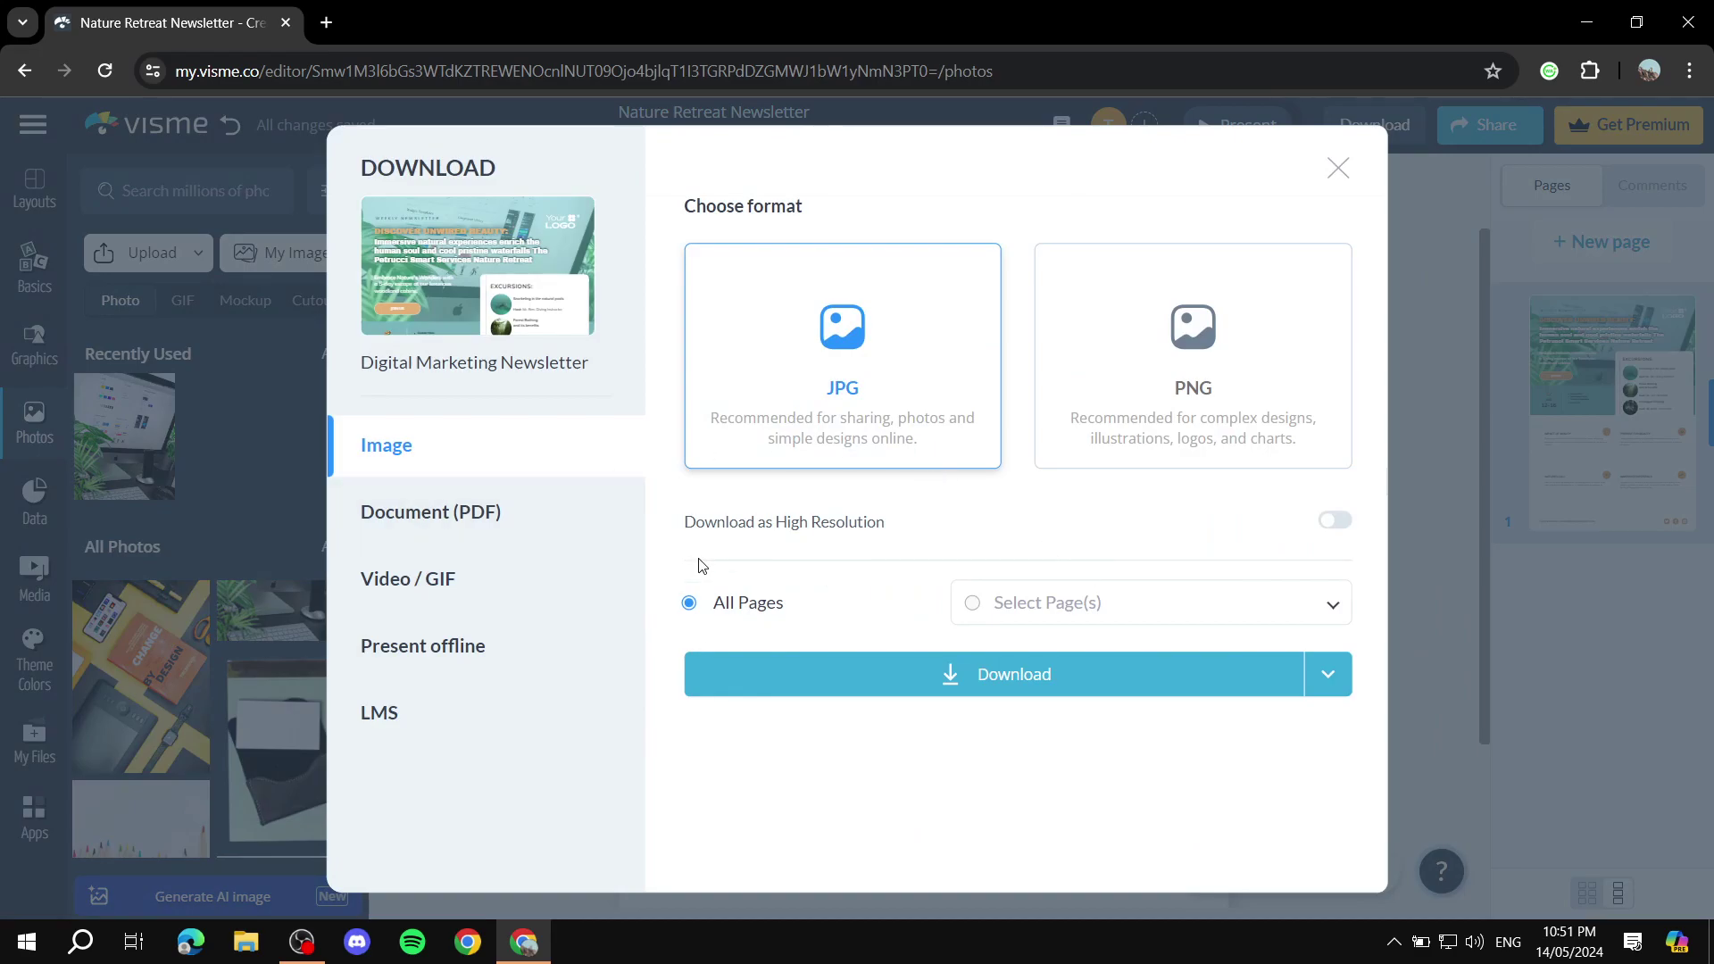
{"action": "left_click", "coordinate": [504, 511]}
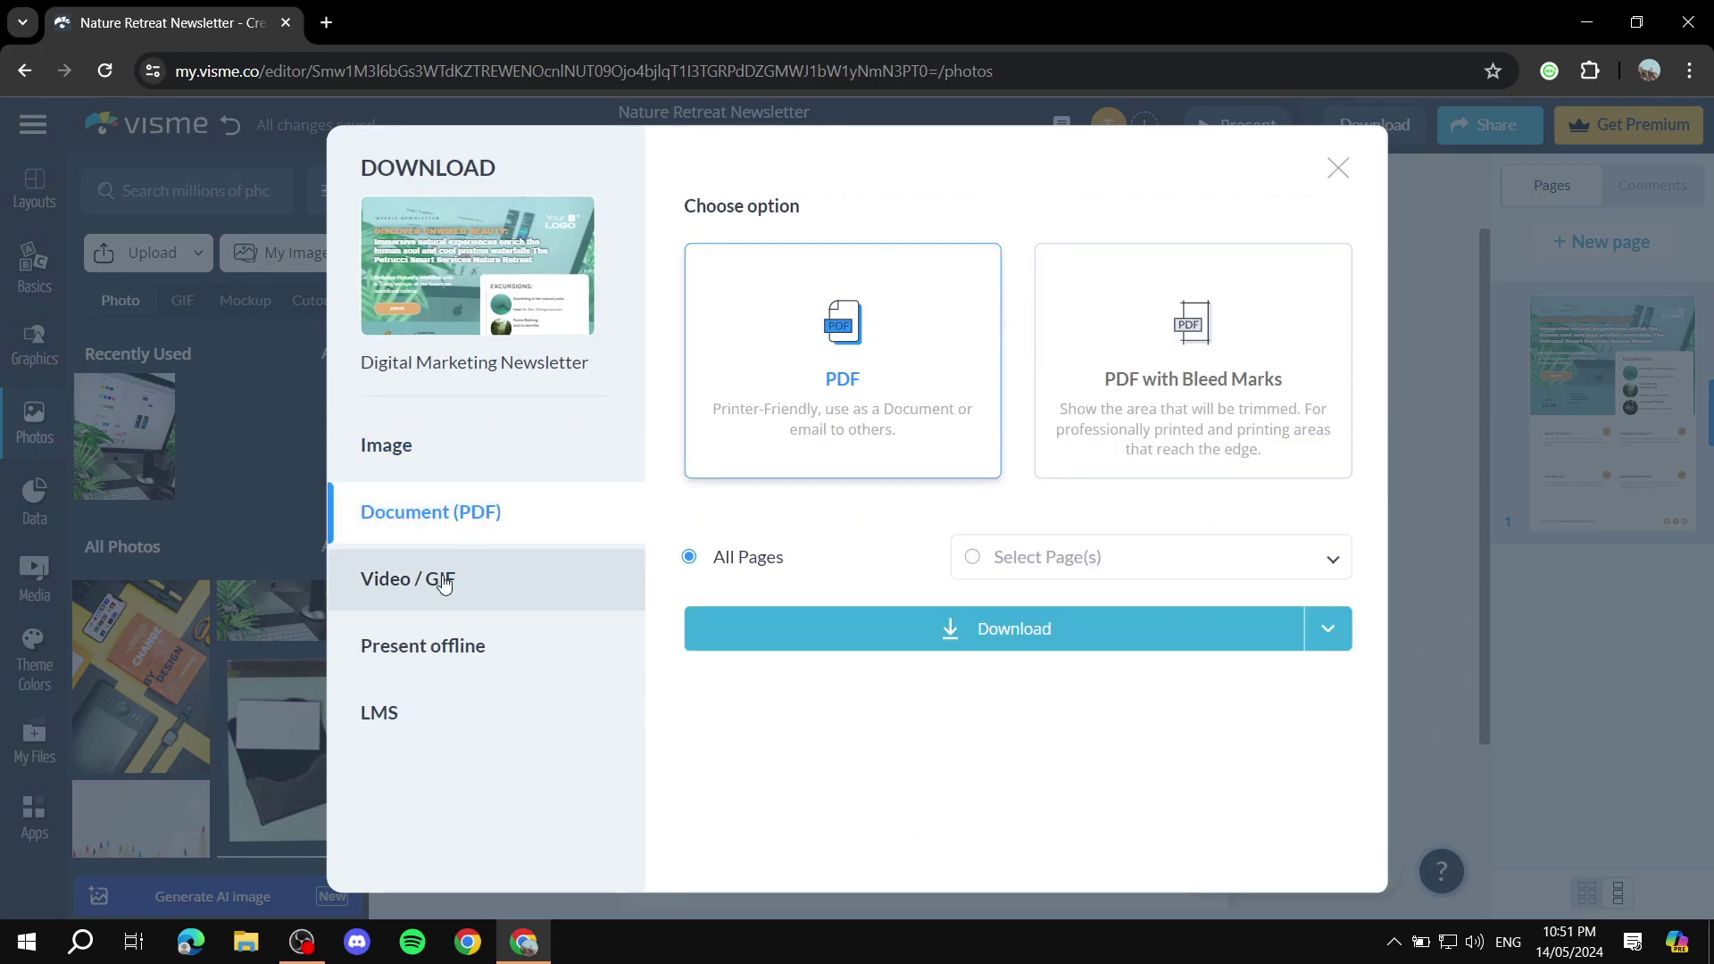
{"action": "left_click", "coordinate": [418, 572]}
{"action": "left_click", "coordinate": [414, 442]}
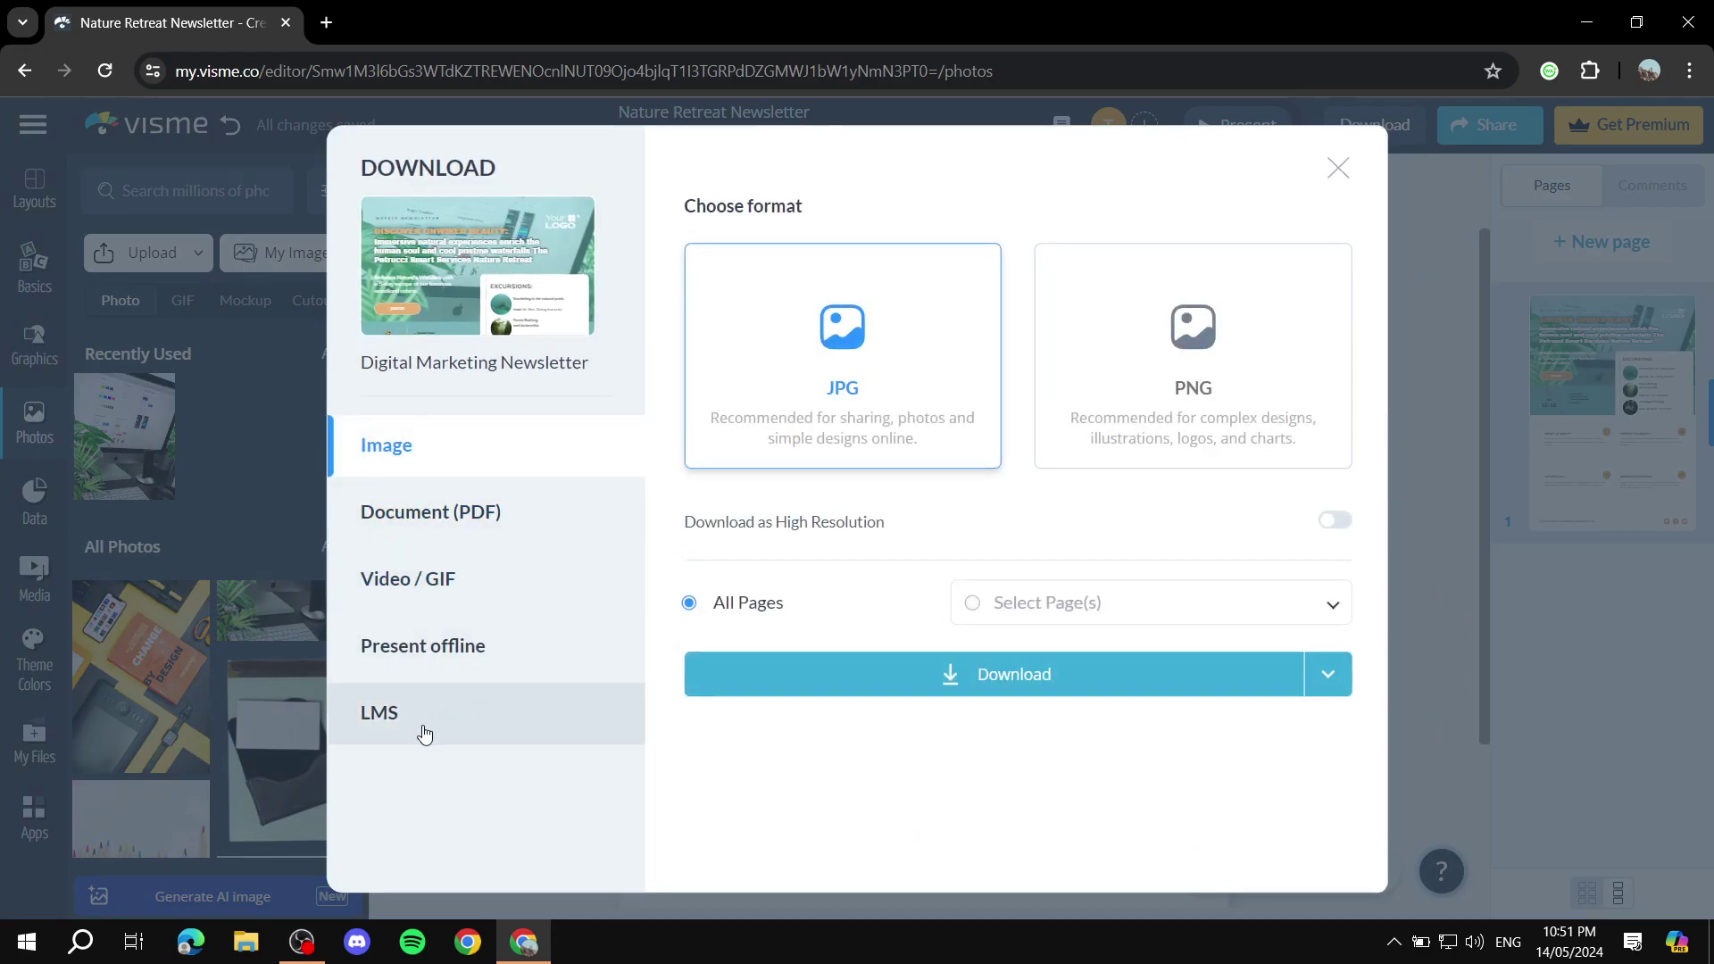
{"action": "left_click", "coordinate": [485, 512]}
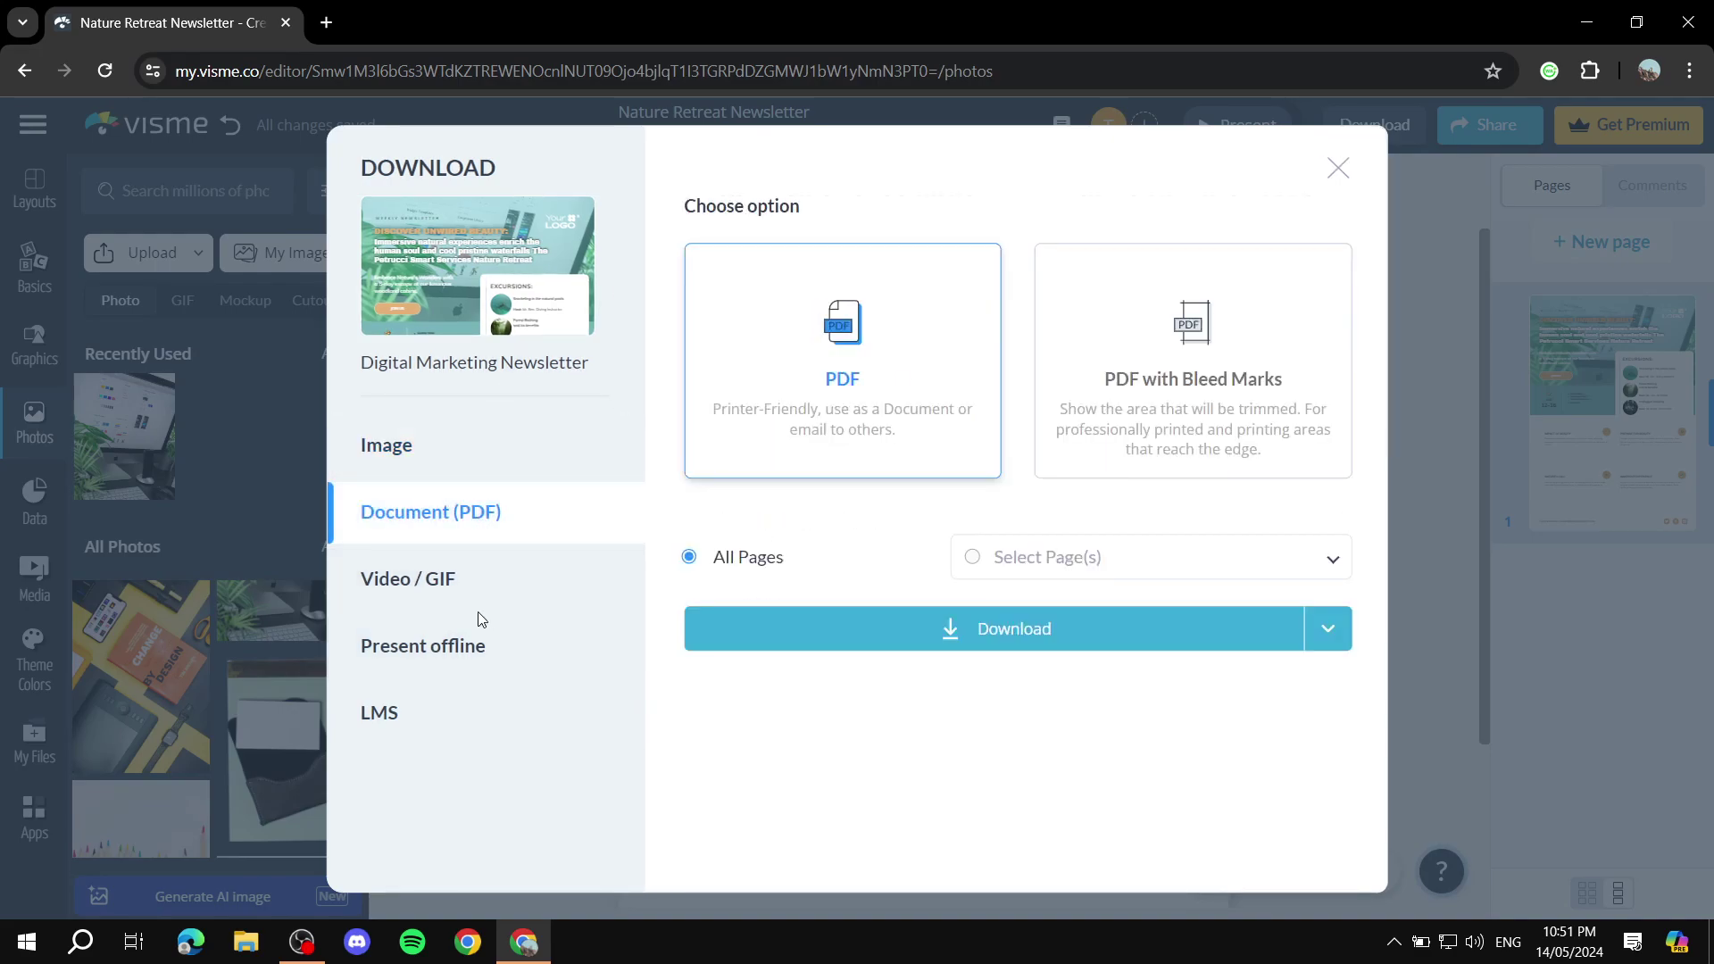
{"action": "left_click", "coordinate": [495, 593]}
{"action": "left_click", "coordinate": [470, 649]}
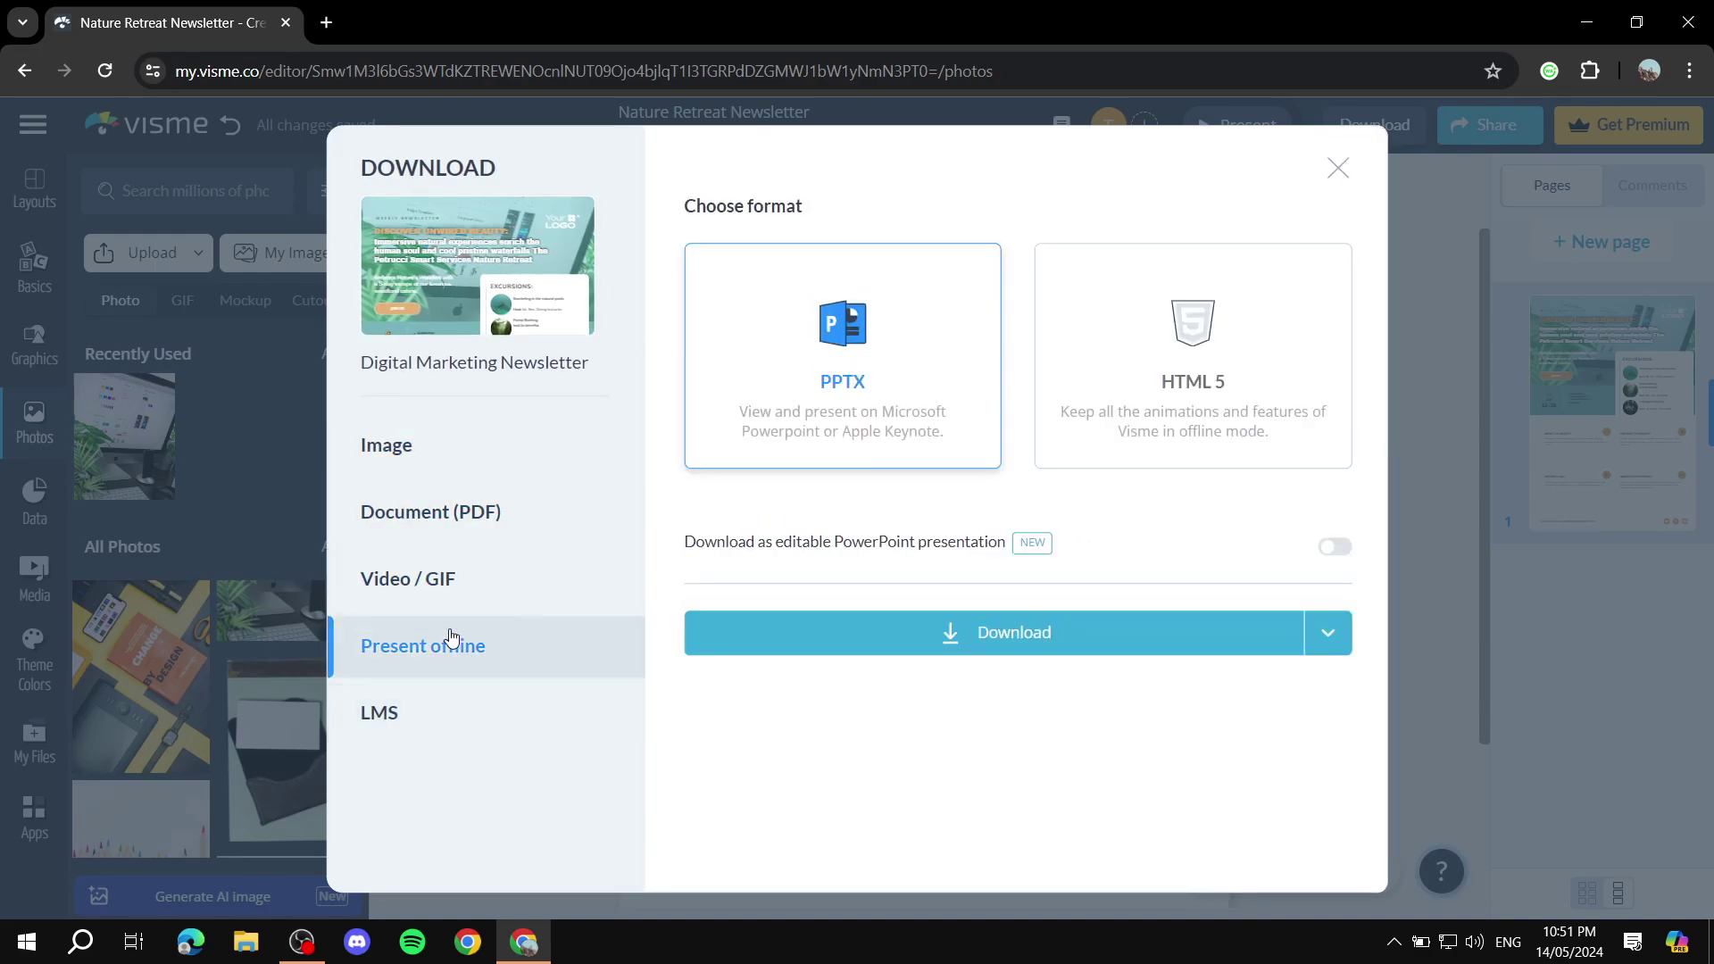
{"action": "left_click", "coordinate": [440, 457]}
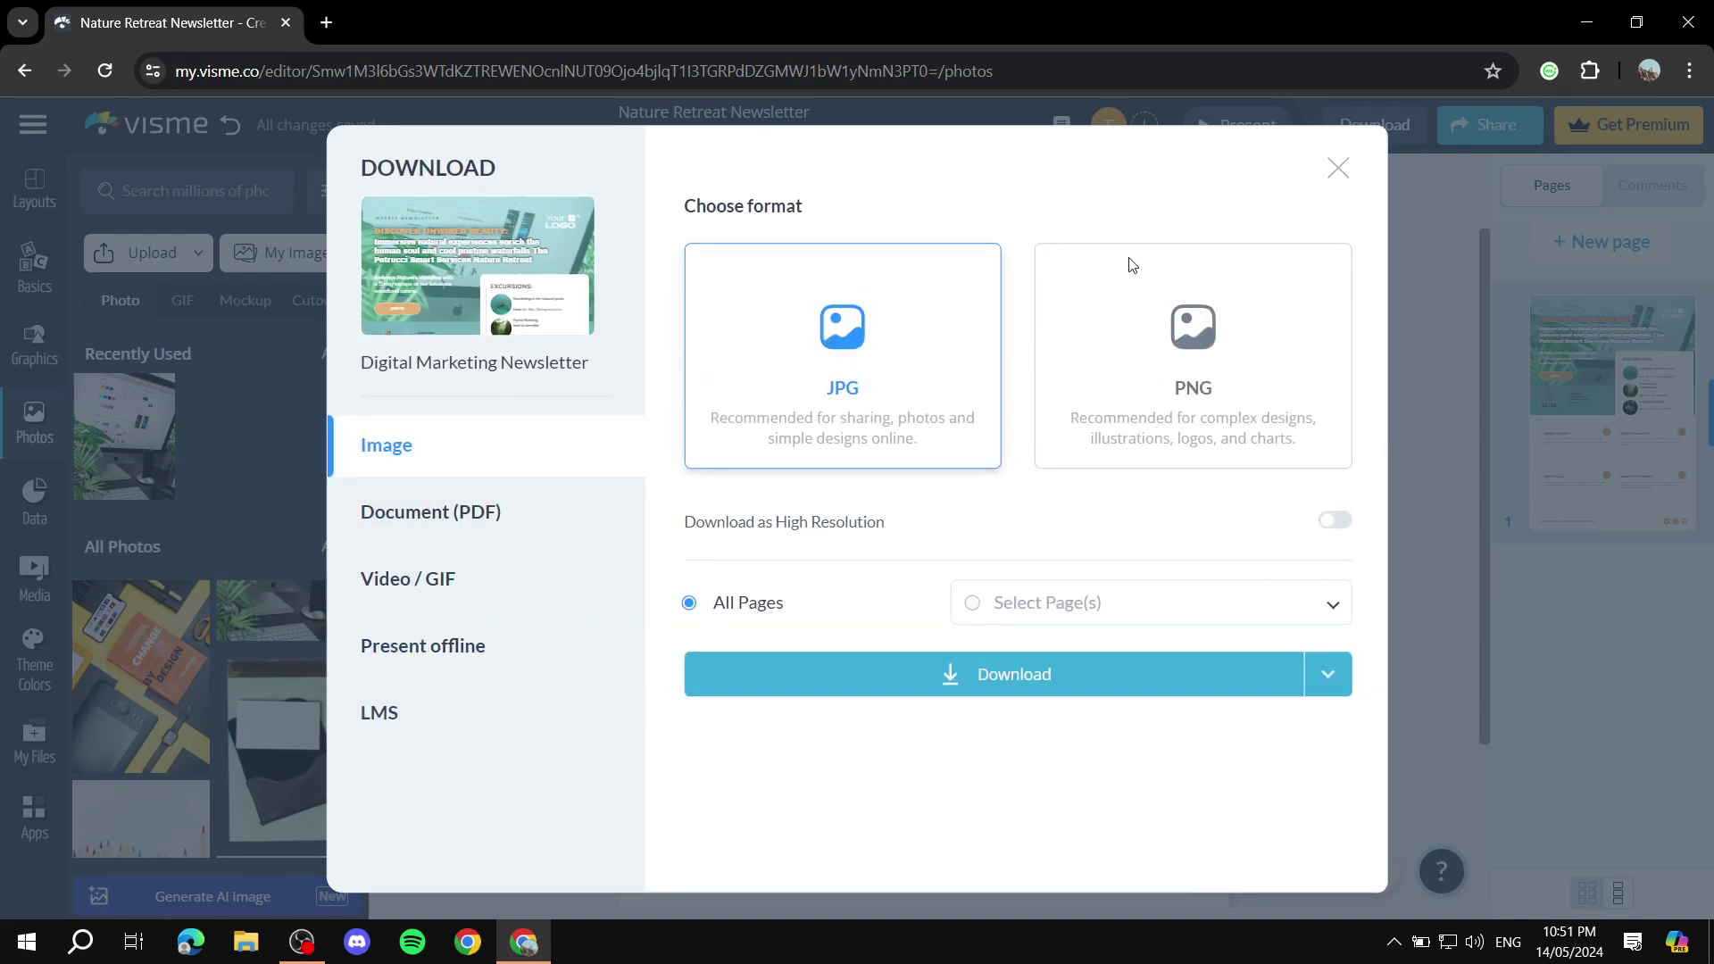
{"action": "left_click", "coordinate": [1338, 168]}
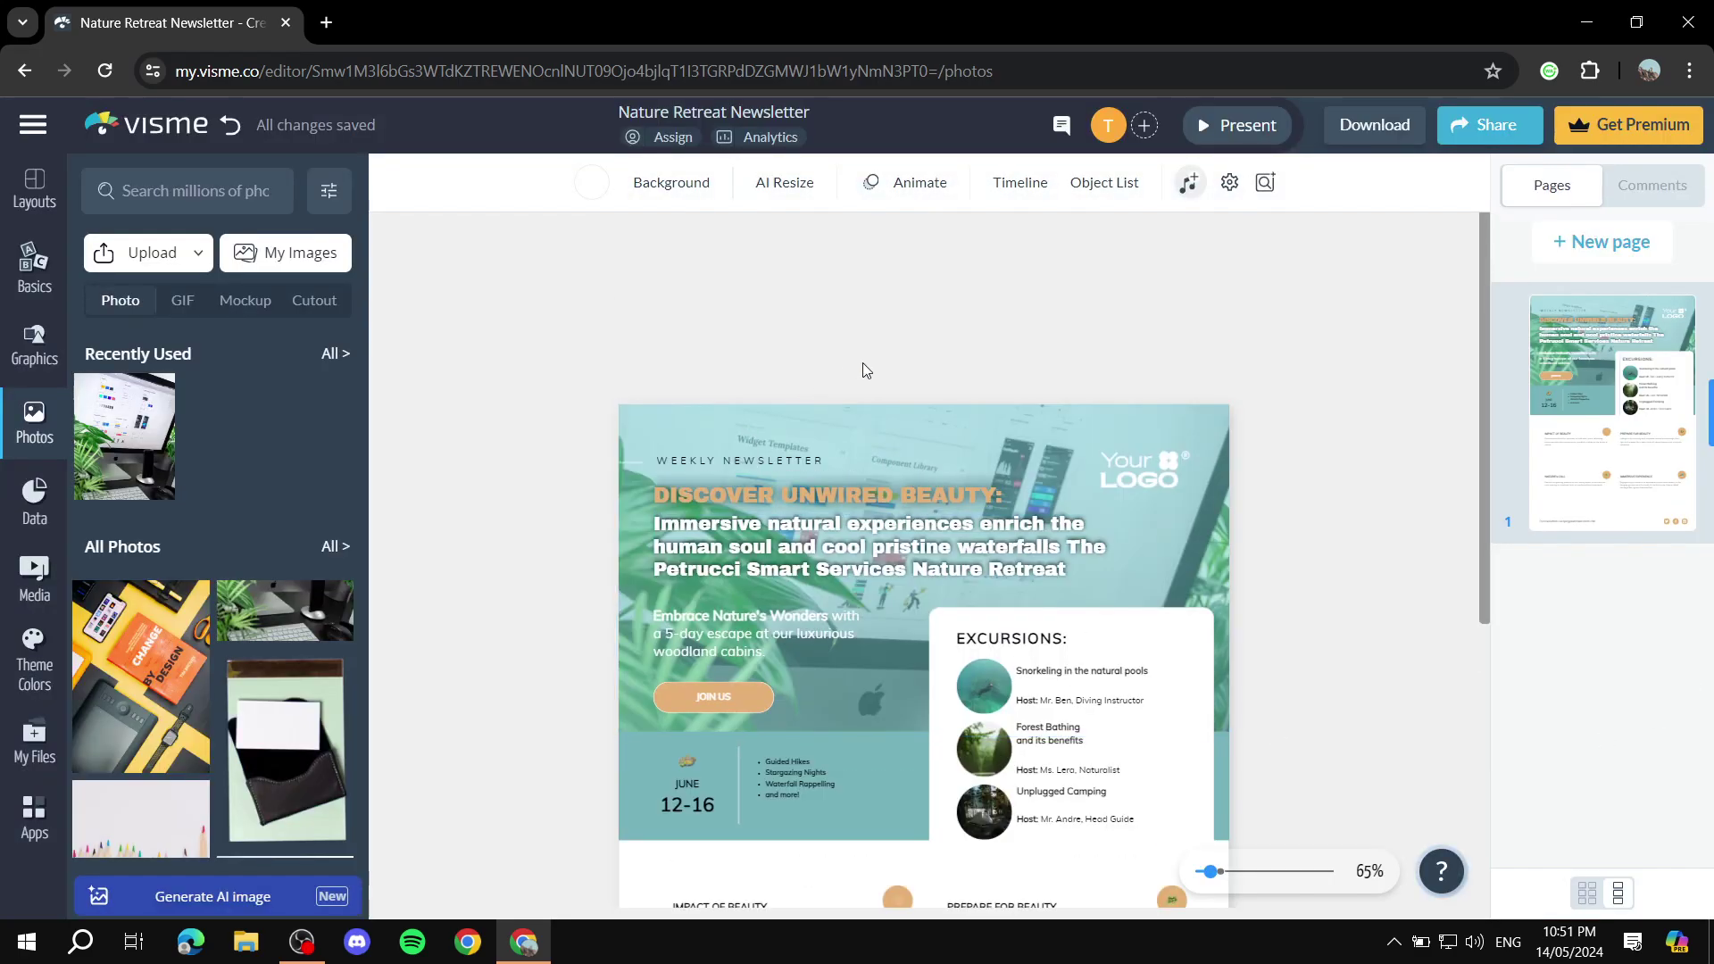
{"action": "scroll", "coordinate": [866, 361], "scroll_direction": "down", "scroll_amount": 3}
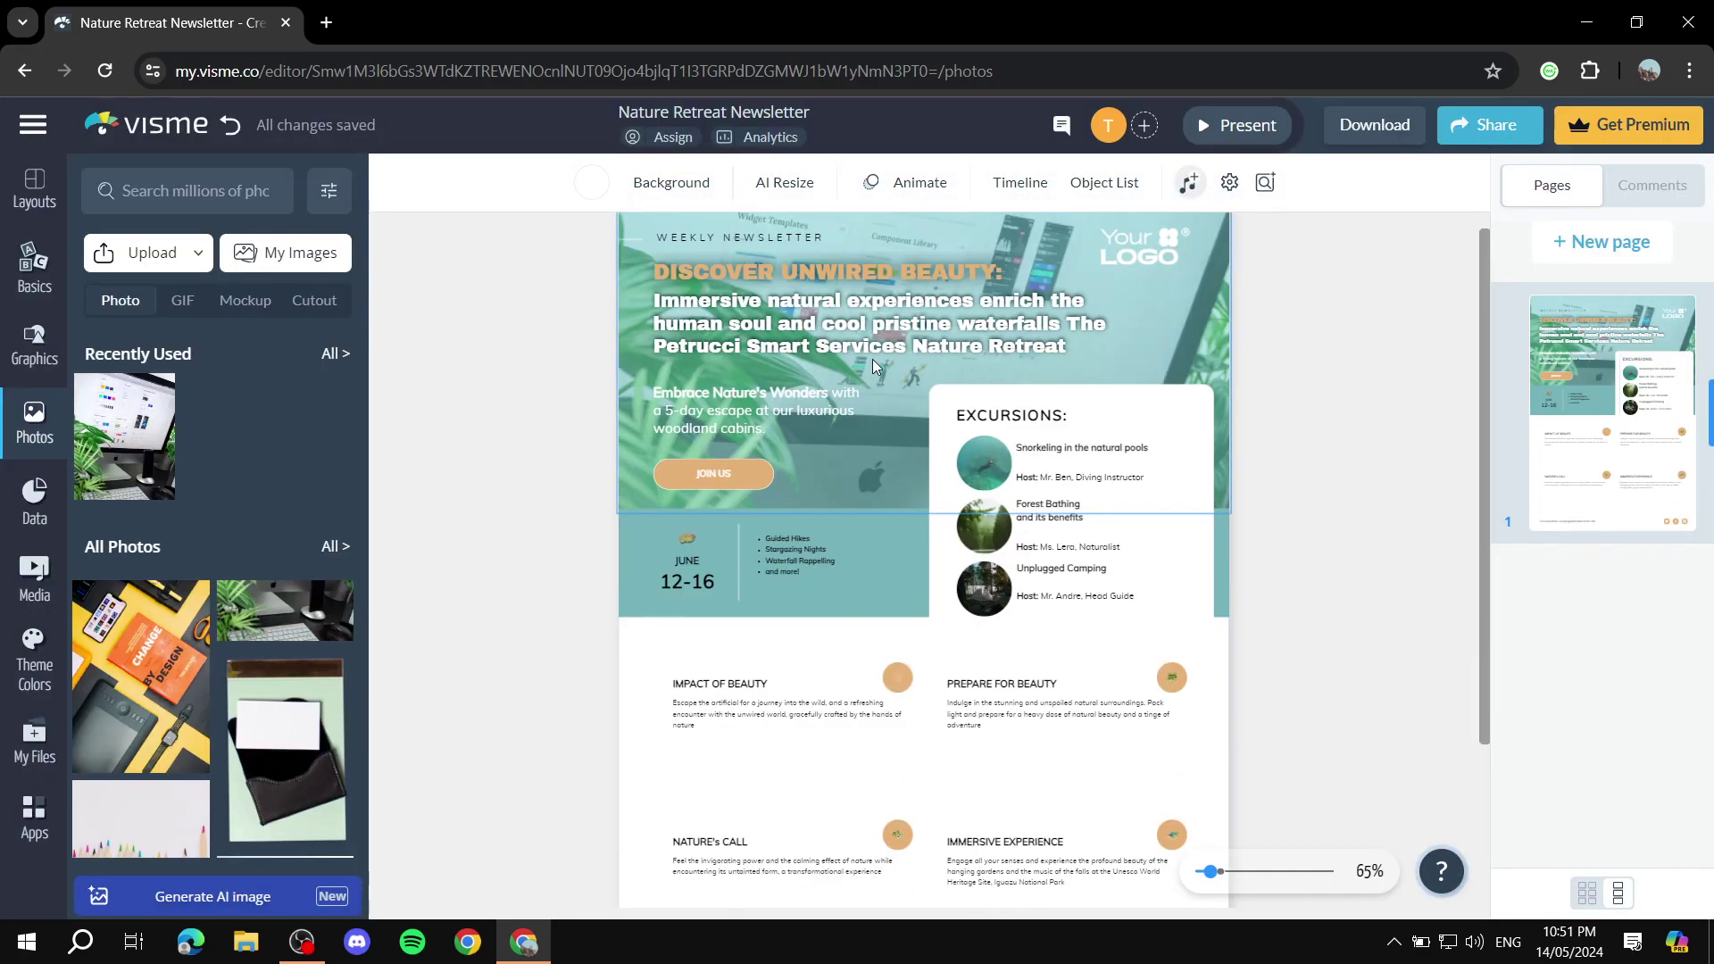